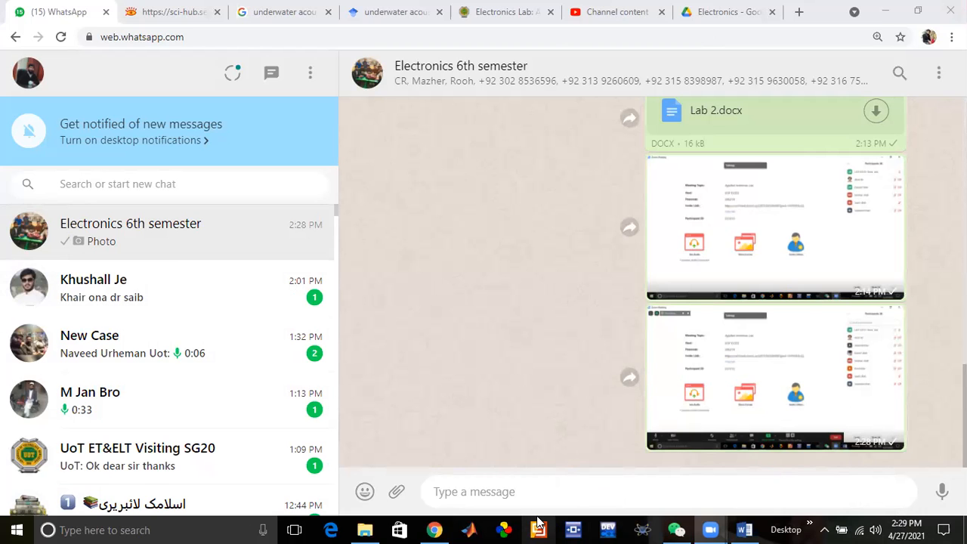
Step: In CST Studio Suite, create a project template for MW & RF & Optical waveguide antennas, with the Time Domain solver and default units
left_click(540, 529)
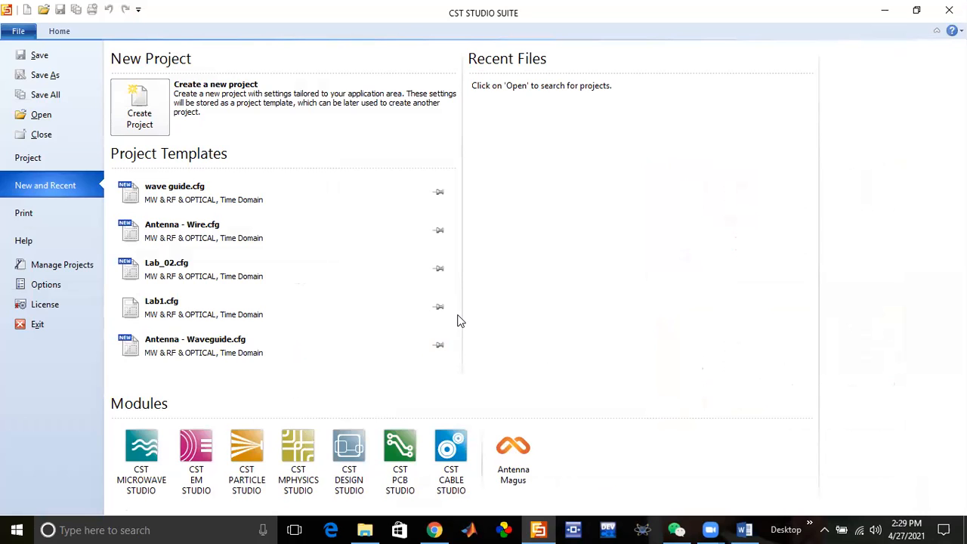
mouse_move(330, 326)
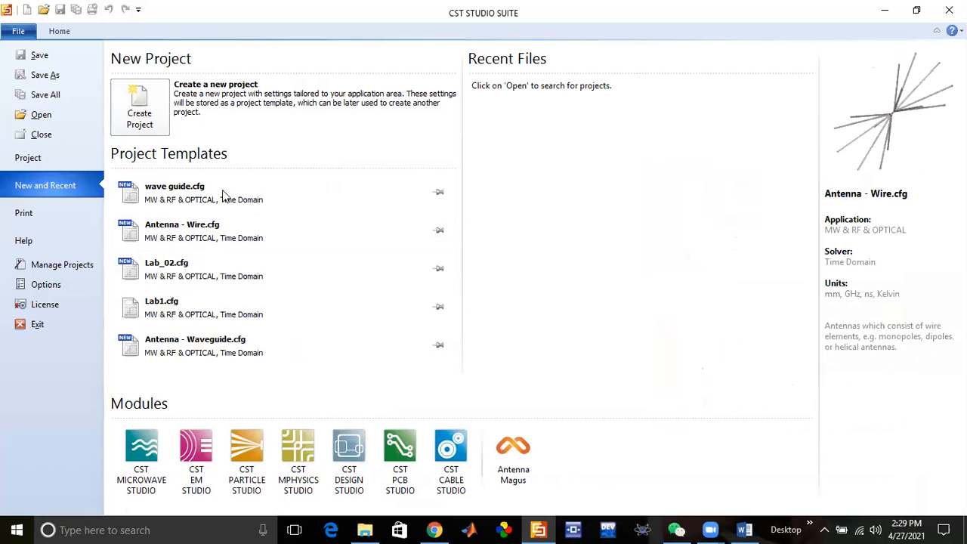
left_click(137, 108)
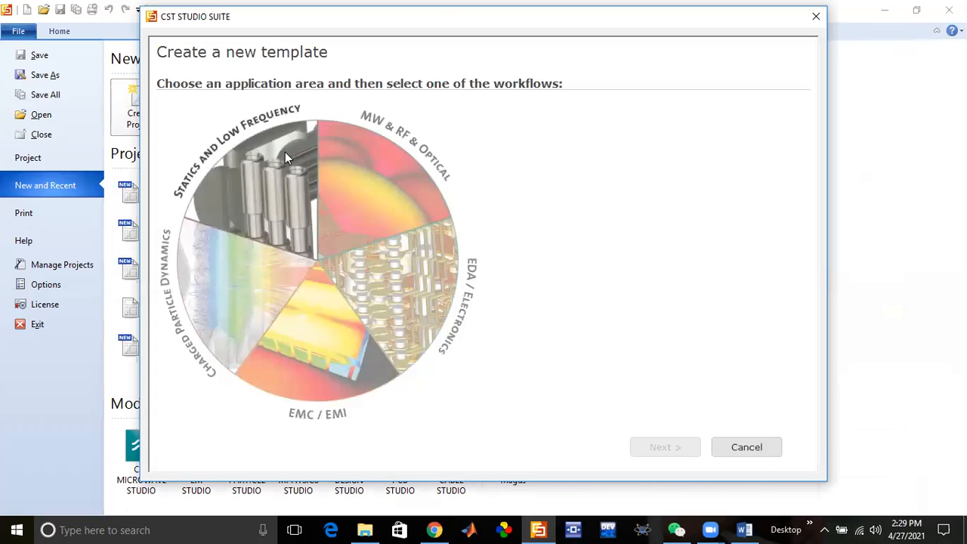
left_click(380, 179)
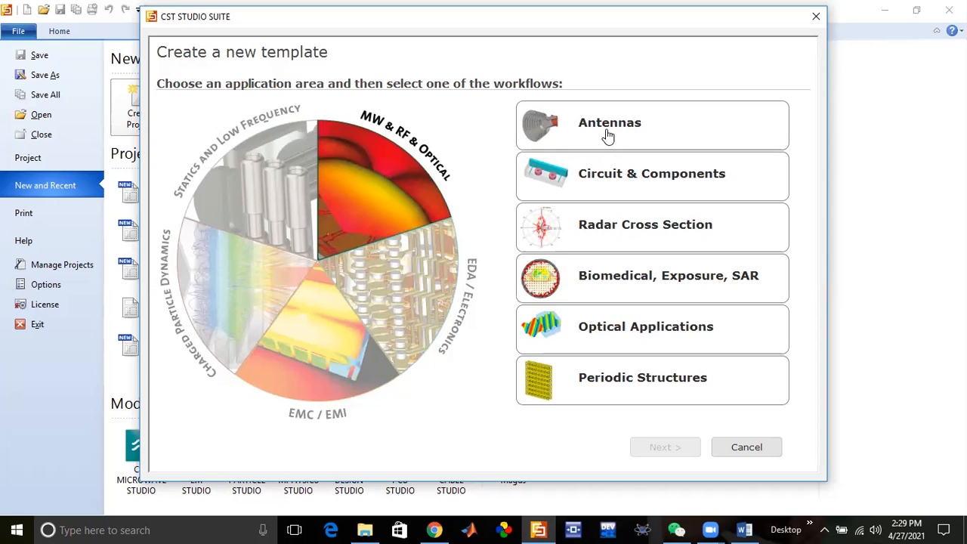
left_click(538, 144)
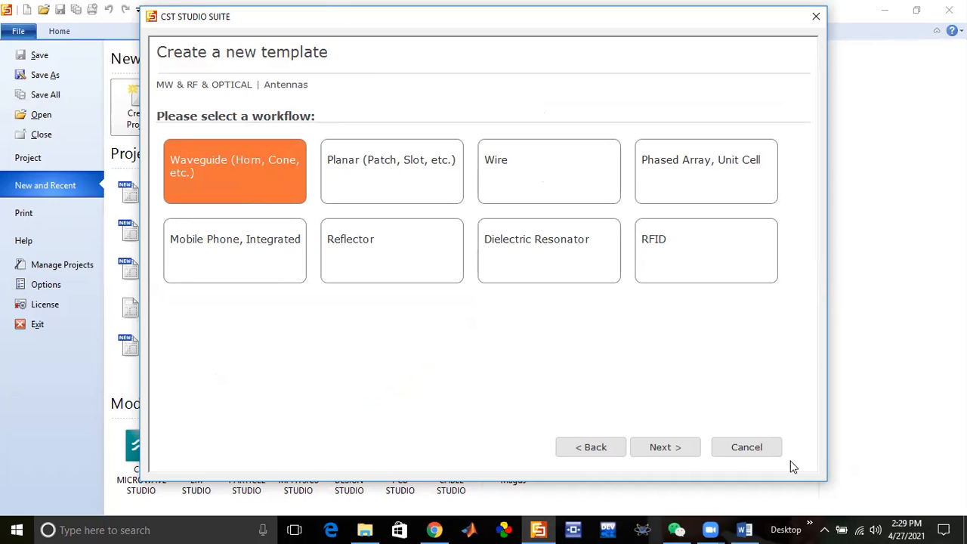
key("Return")
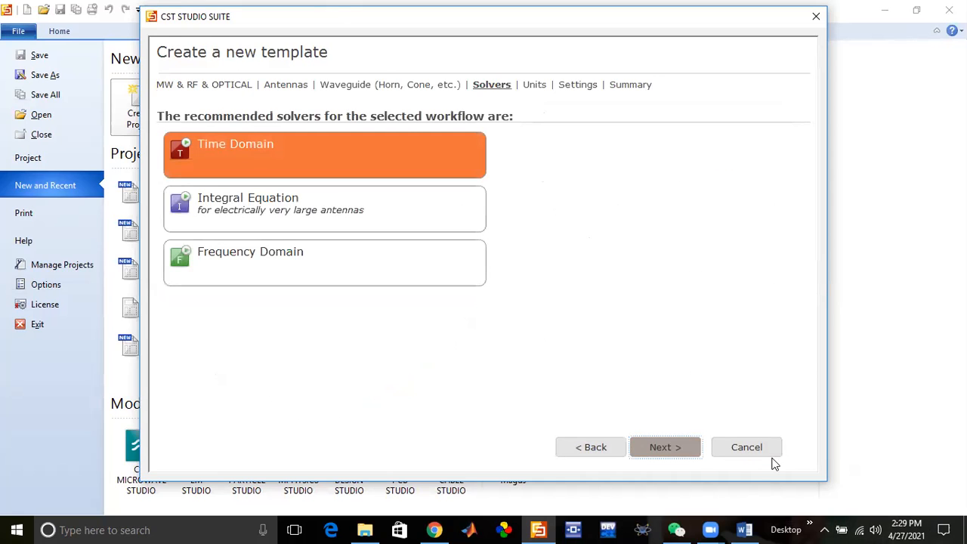
key("Return")
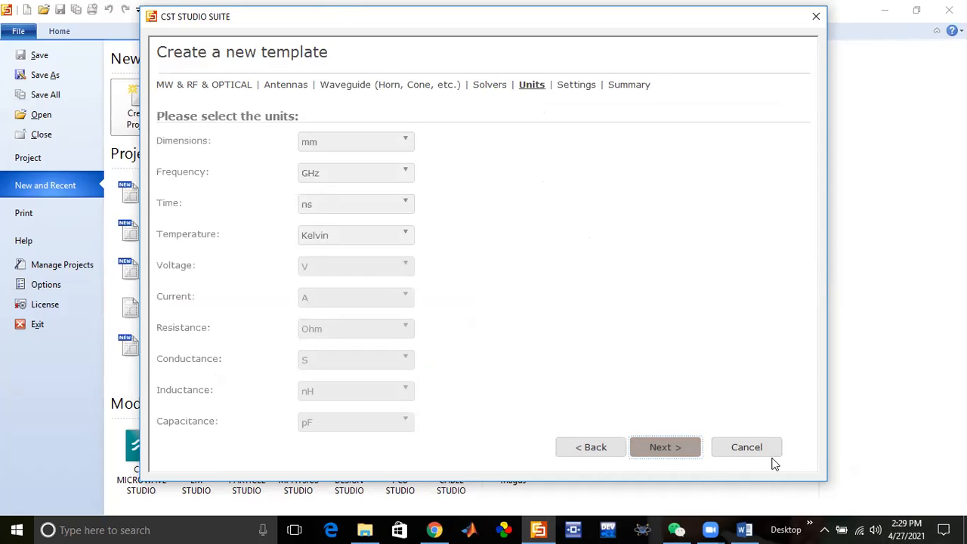
key("Return")
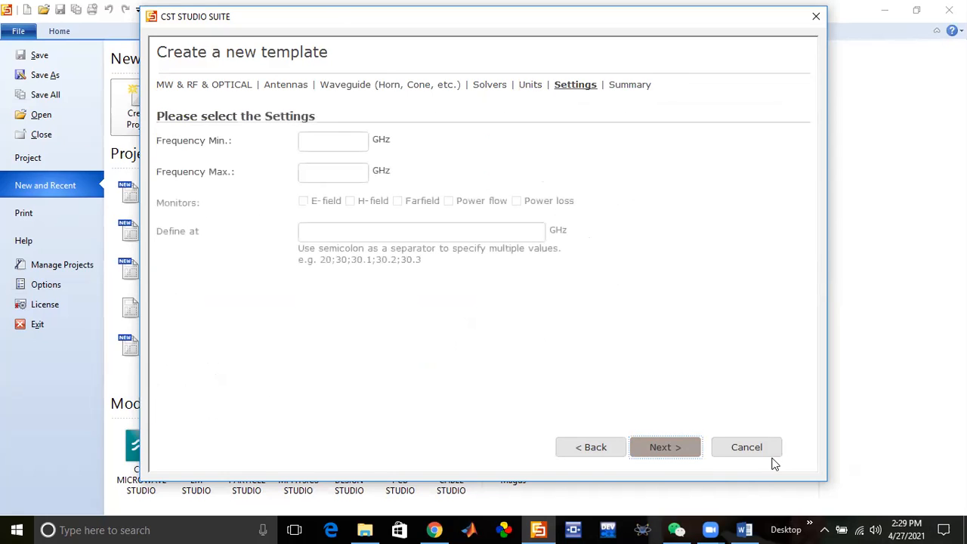
Step: Set the template's frequency range to 4–7 GHz and enable the E-field, H-field and Power flow monitors
left_click(321, 141)
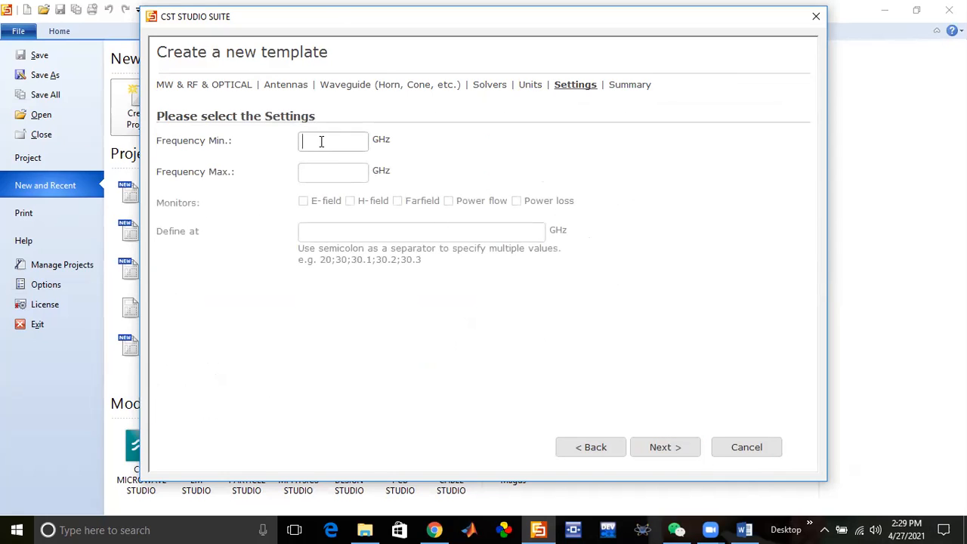
type("4")
left_click(350, 176)
type("7")
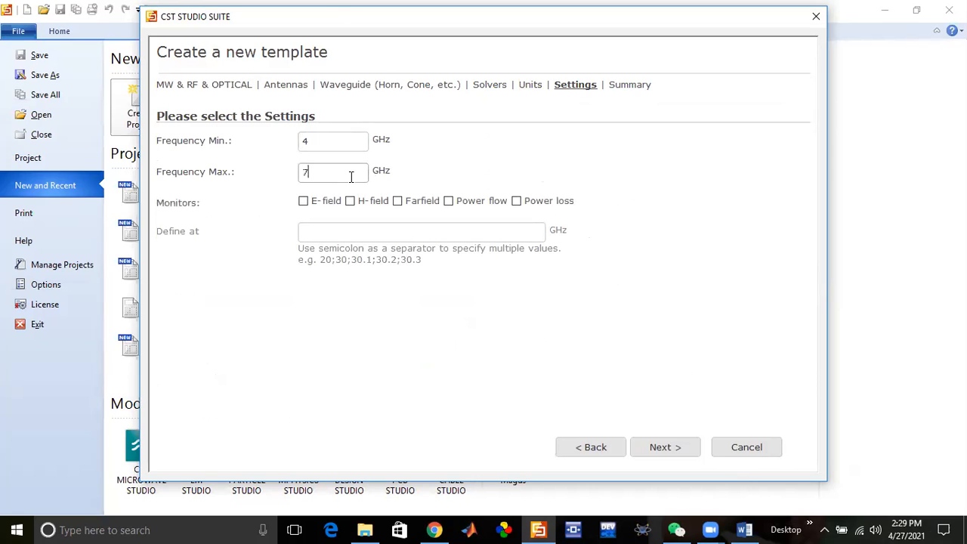
left_click(306, 201)
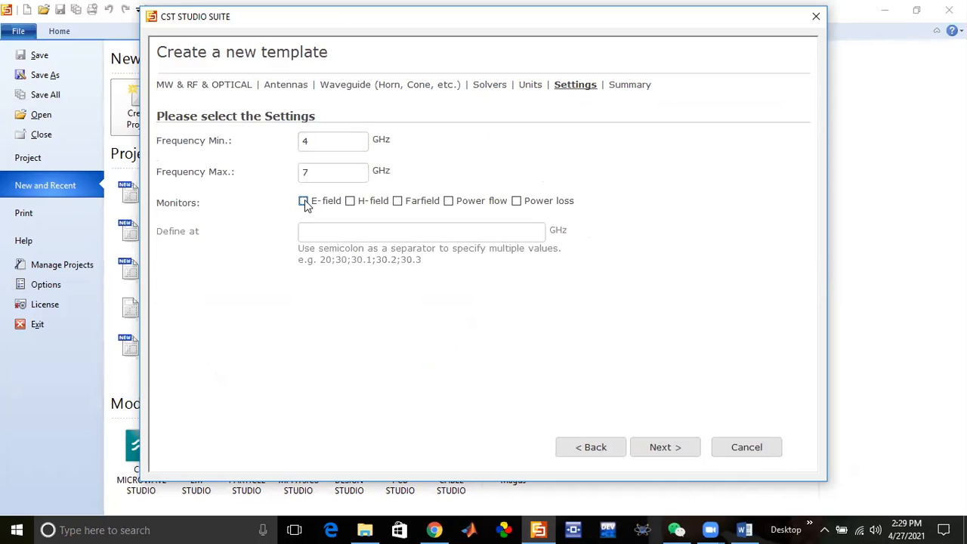
left_click(351, 202)
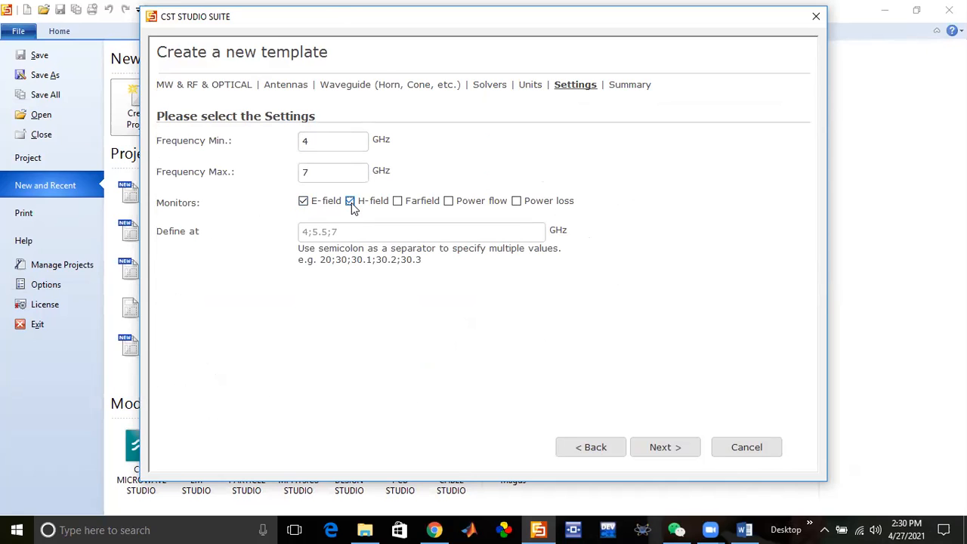
left_click(449, 202)
left_click(668, 461)
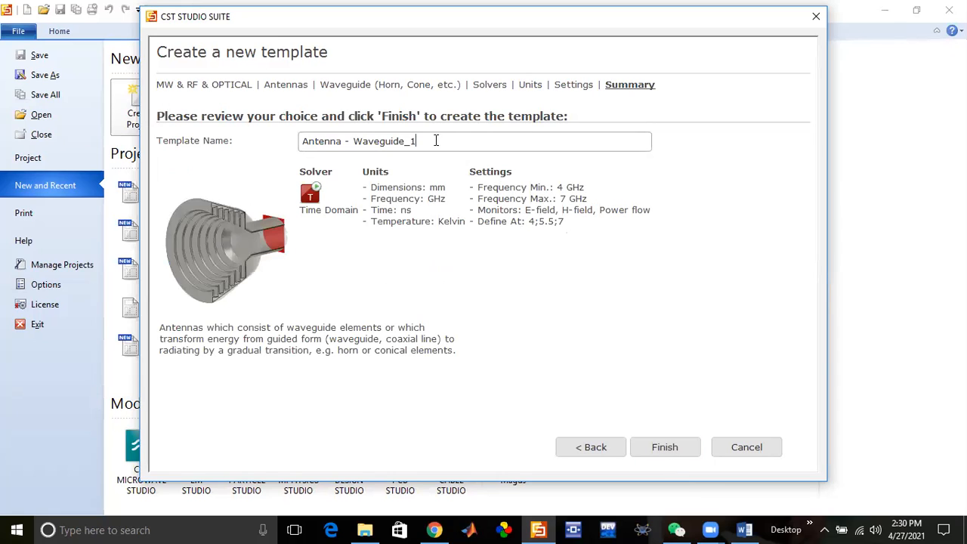
Step: Name the template "Wave guide lab" and finish creating the project
left_click_drag(436, 141, 272, 129)
type("Wa")
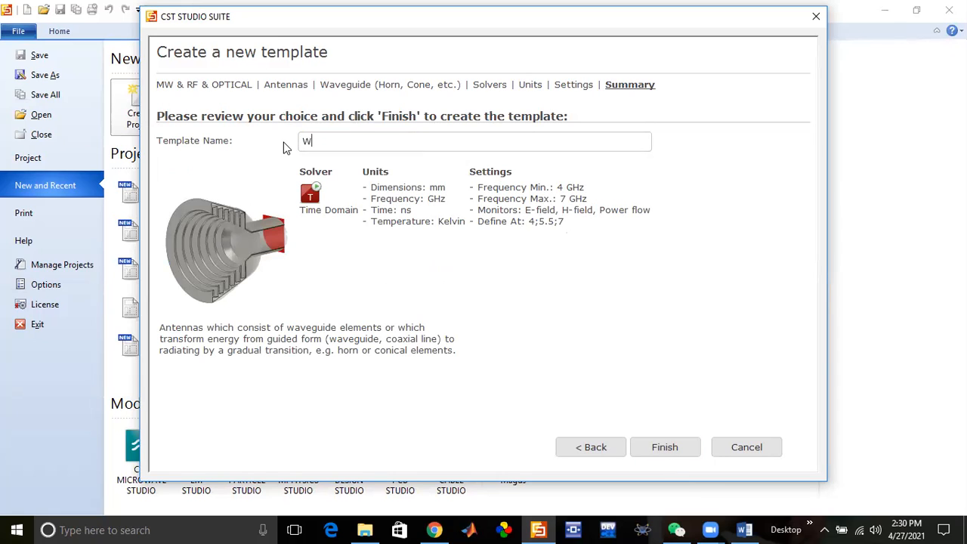
type("ve guide lab")
key("Return")
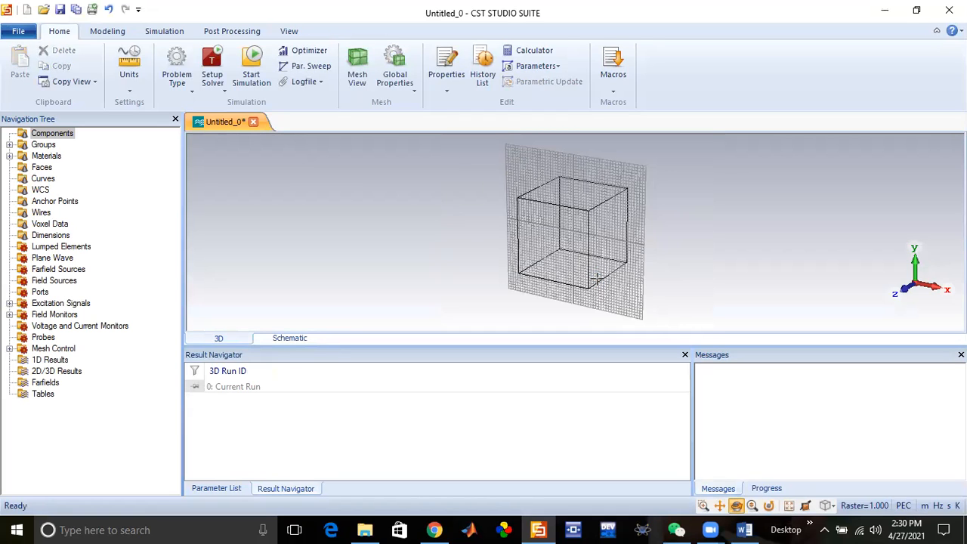
Step: Examine the empty working plane and bounding box from several angles, ending with a front view of the XY plane
mouse_move(585, 272)
left_mouse_down()
mouse_move(672, 270)
mouse_move(494, 239)
left_mouse_up()
mouse_move(587, 253)
left_mouse_down()
mouse_move(547, 255)
mouse_move(579, 268)
mouse_move(688, 257)
mouse_move(593, 277)
mouse_move(745, 267)
left_mouse_up()
mouse_move(669, 262)
left_mouse_down()
mouse_move(531, 260)
mouse_move(560, 251)
left_mouse_up()
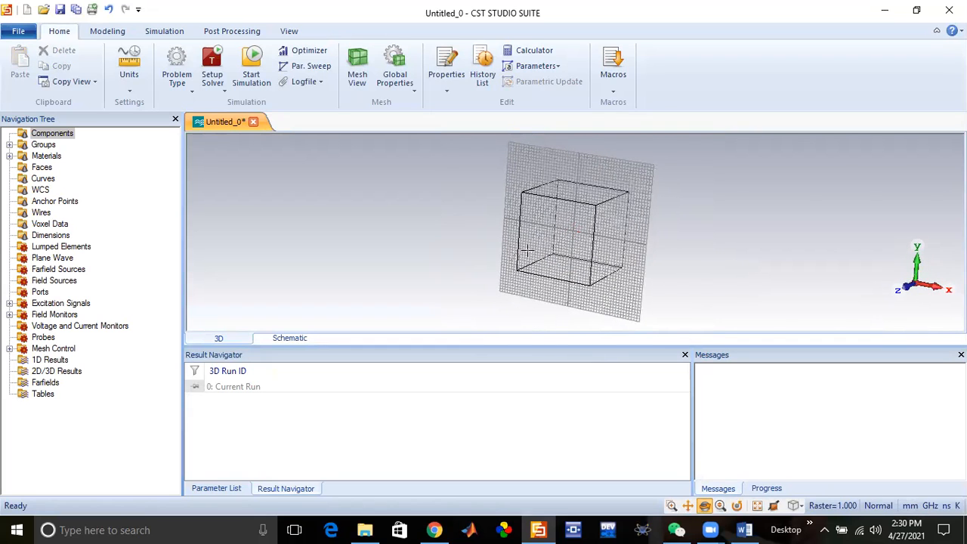
scroll(526, 250, "up", 5)
scroll(609, 233, "down", 5)
left_click_drag(613, 237, 626, 242)
key("space")
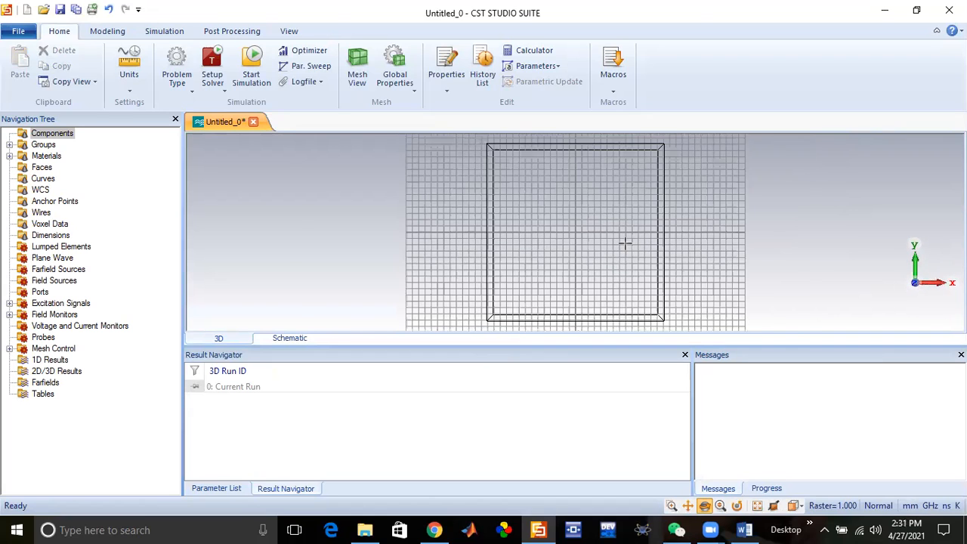
scroll(626, 242, "up", 2)
scroll(625, 242, "down", 2)
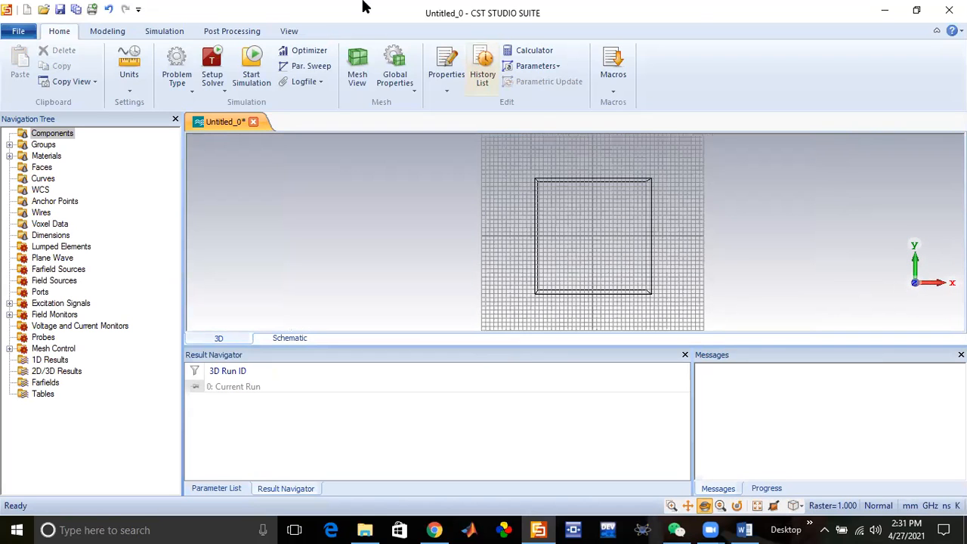
Step: Start a brick named WaveGuide by numeric entry, with its X range from -L/2 to L/2
left_click(121, 32)
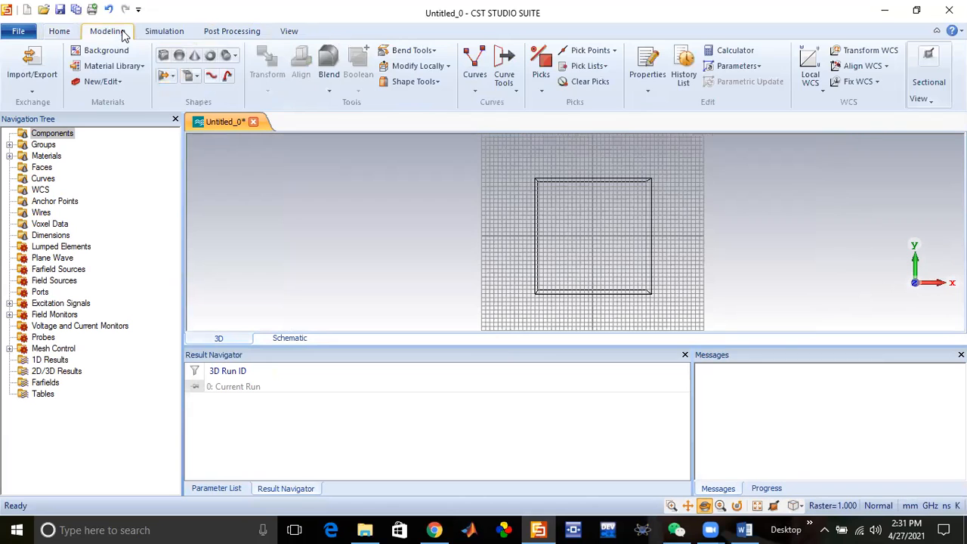
left_click(164, 56)
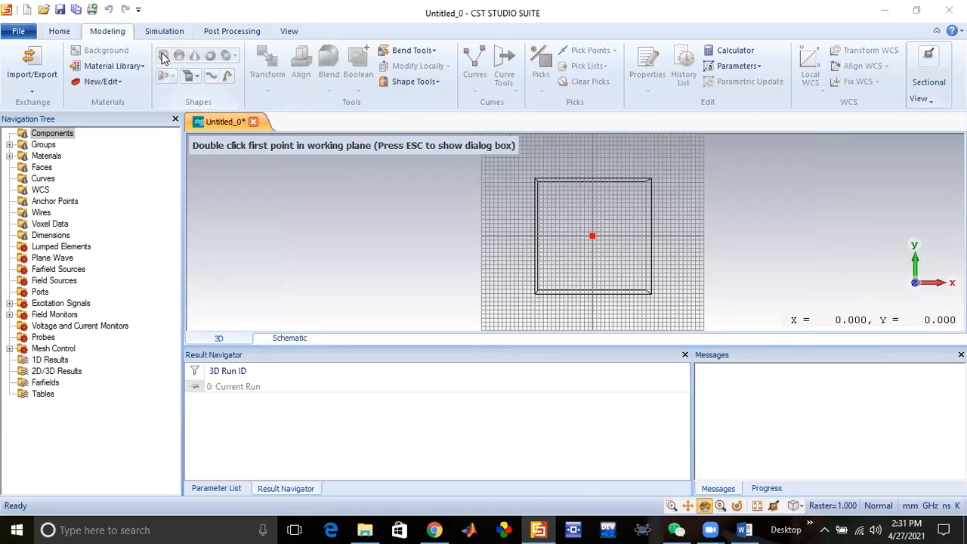
key("Escape")
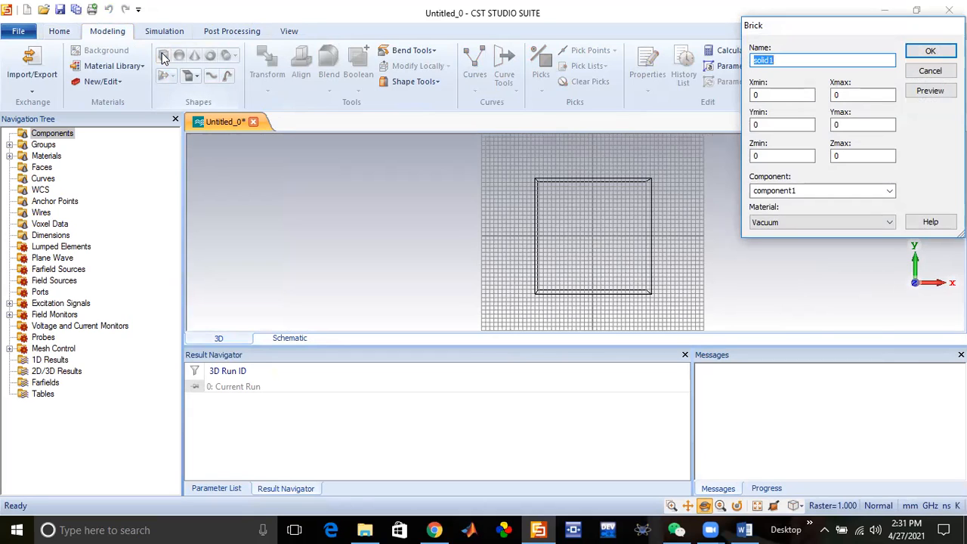
type("WaveGuide")
left_click(783, 96)
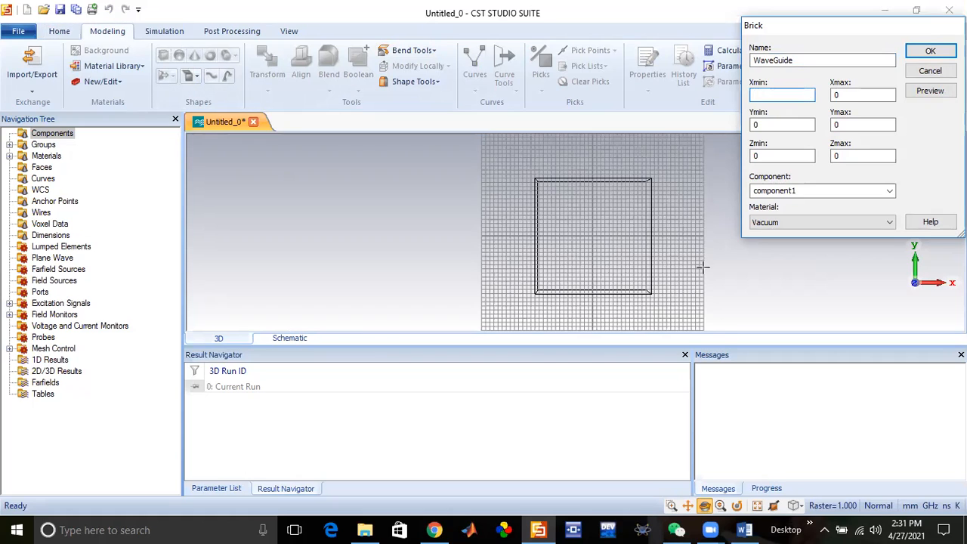
type("-")
key("Tab")
type("L/2")
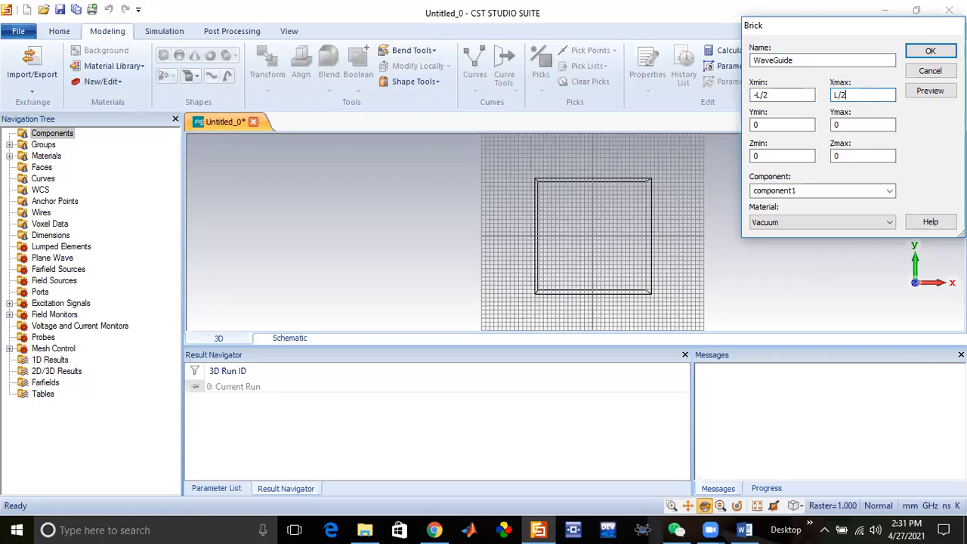
Step: Set the brick's Y range from -W/2 to W/2 and its Z range from 0 to h
key("Tab")
type("-")
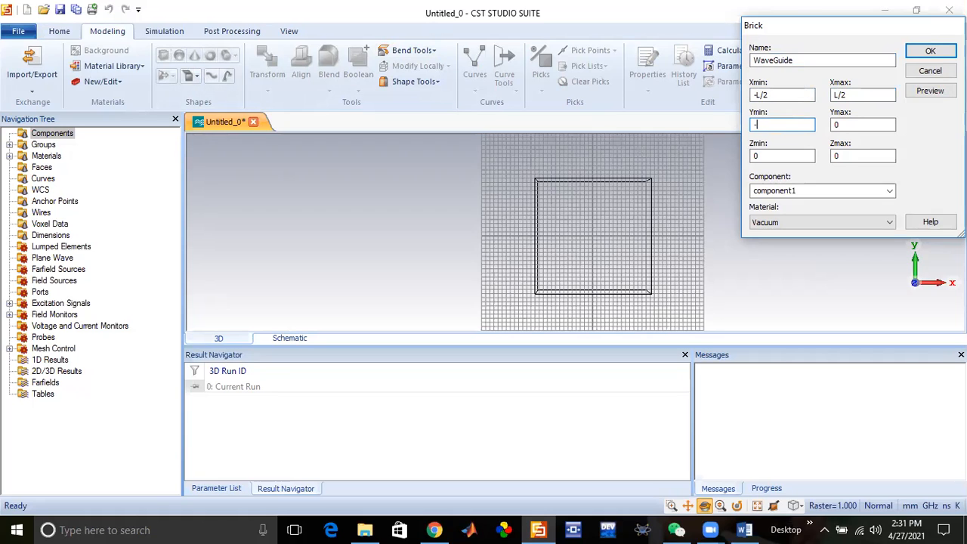
type("W/2")
key("Tab")
type("W")
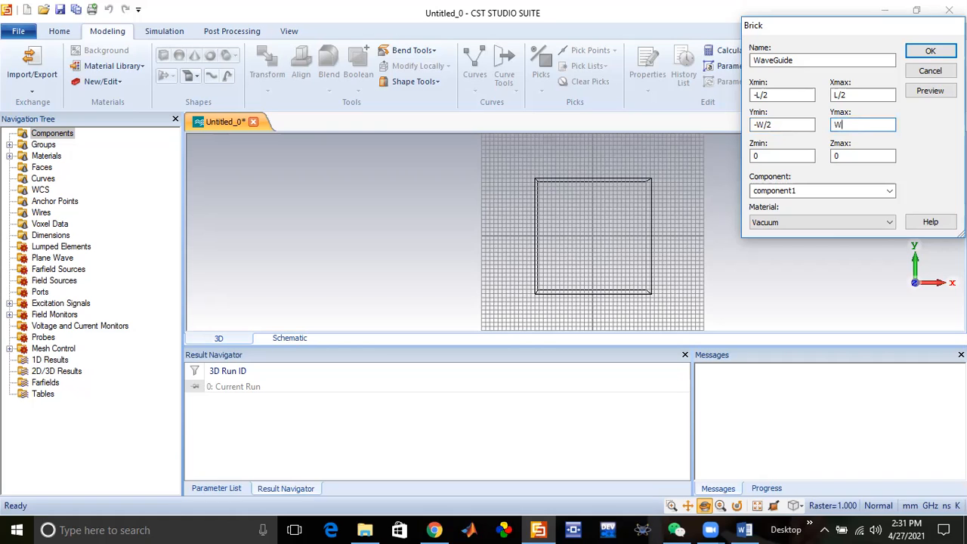
type("/2")
key("Tab")
key("Tab")
type("1")
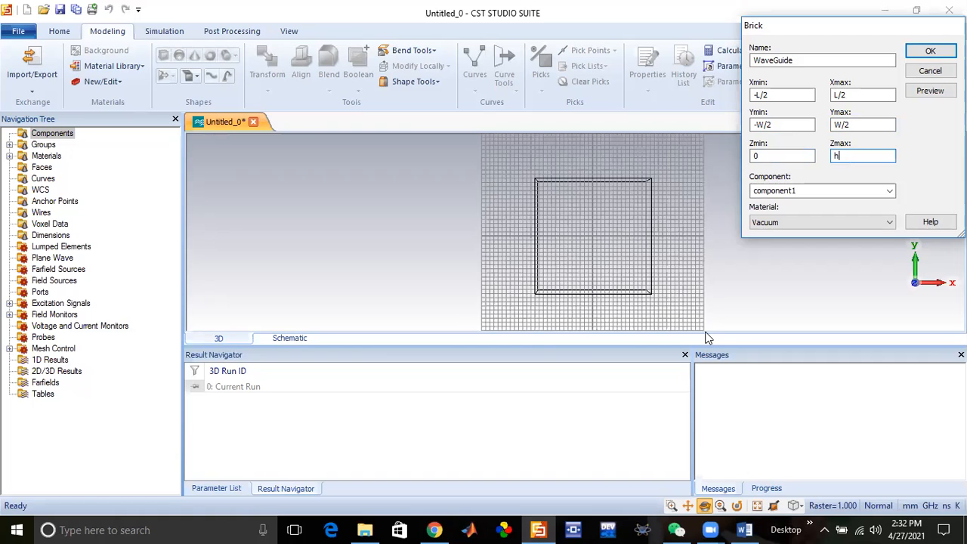
Step: Load Copper (annealed) from the material library as the brick's material
left_click(788, 222)
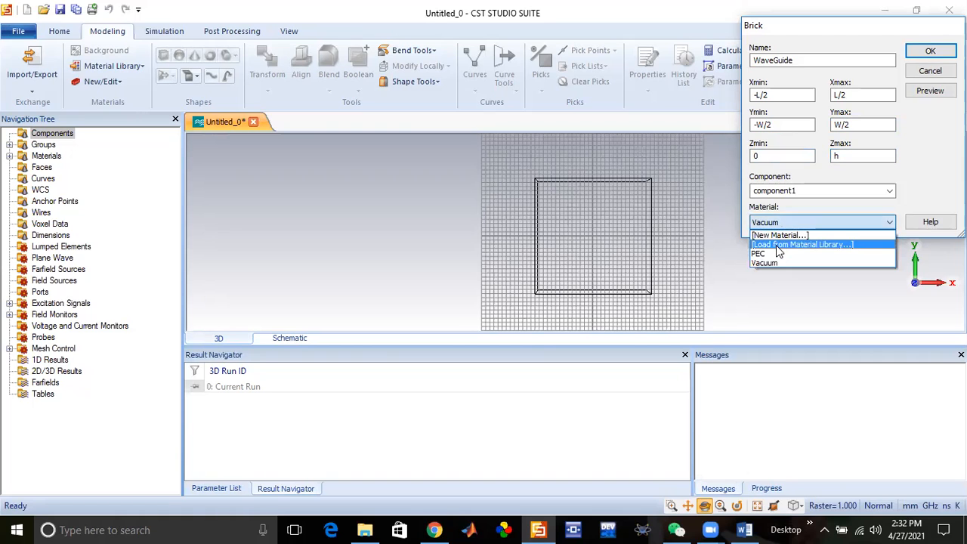
left_click(779, 244)
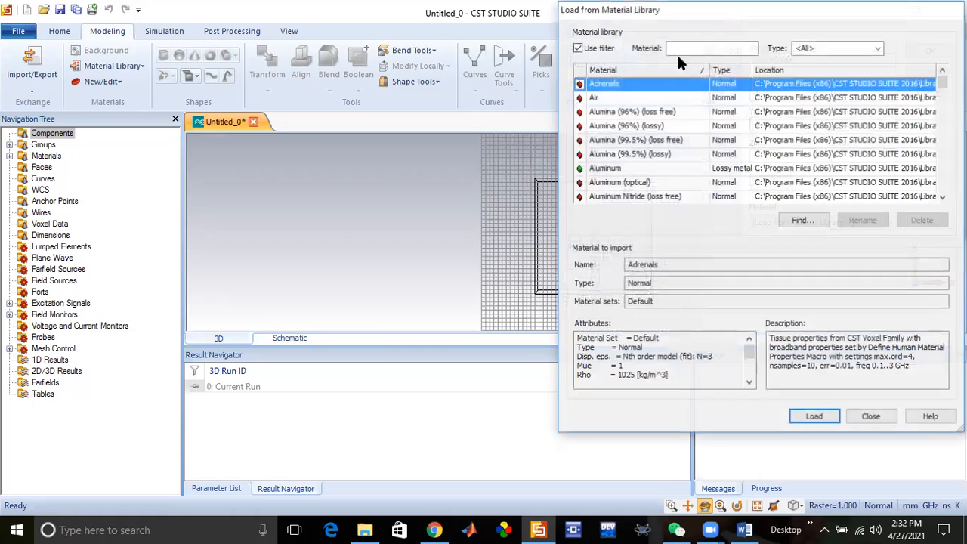
left_click(680, 49)
type("c")
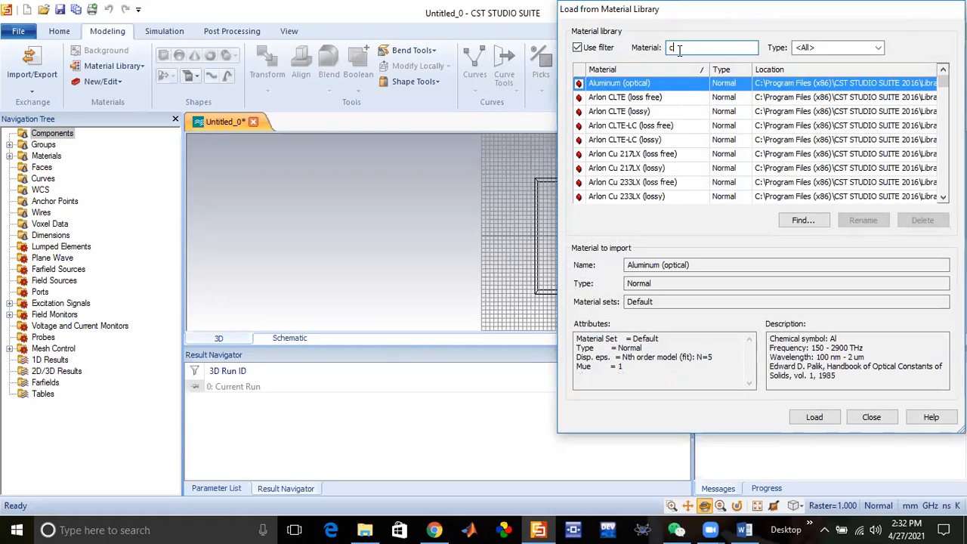
type("op")
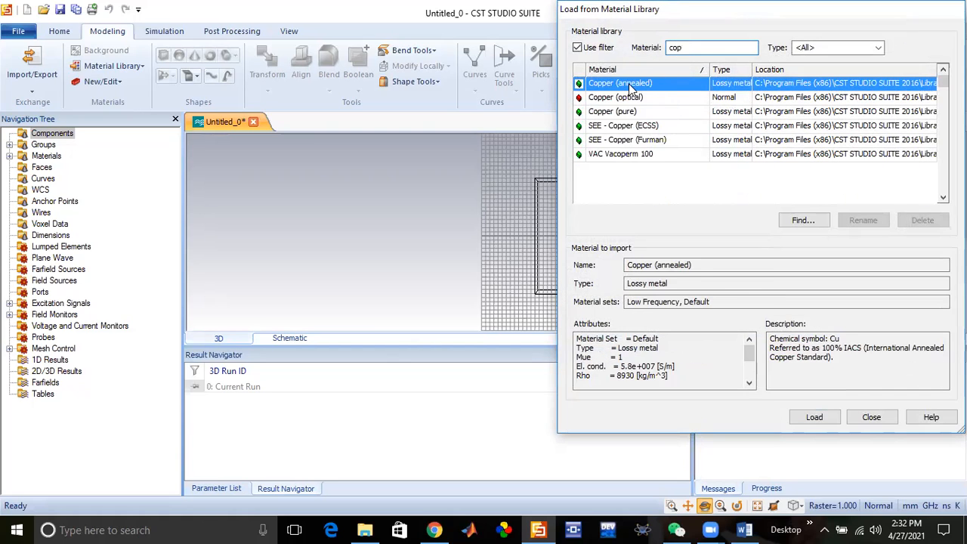
left_click(628, 83)
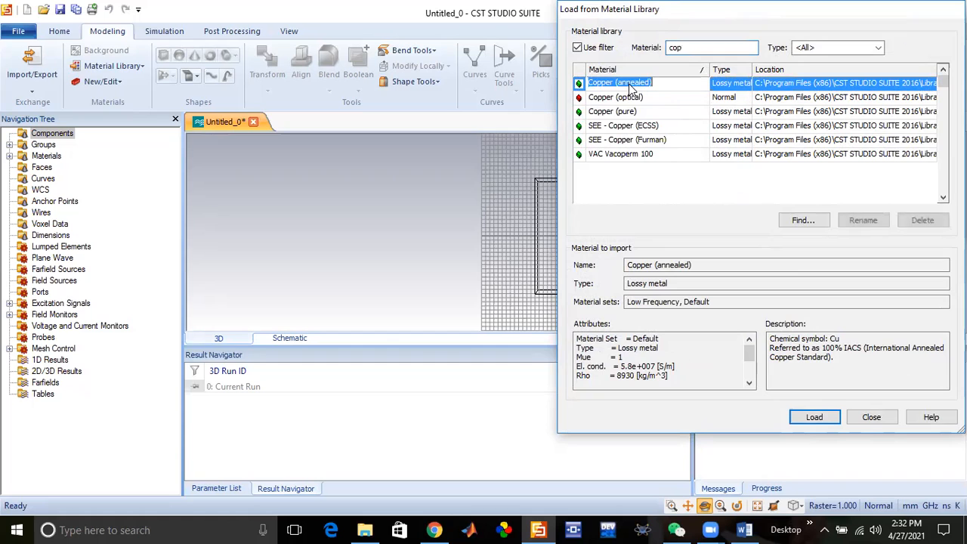
left_click(813, 417)
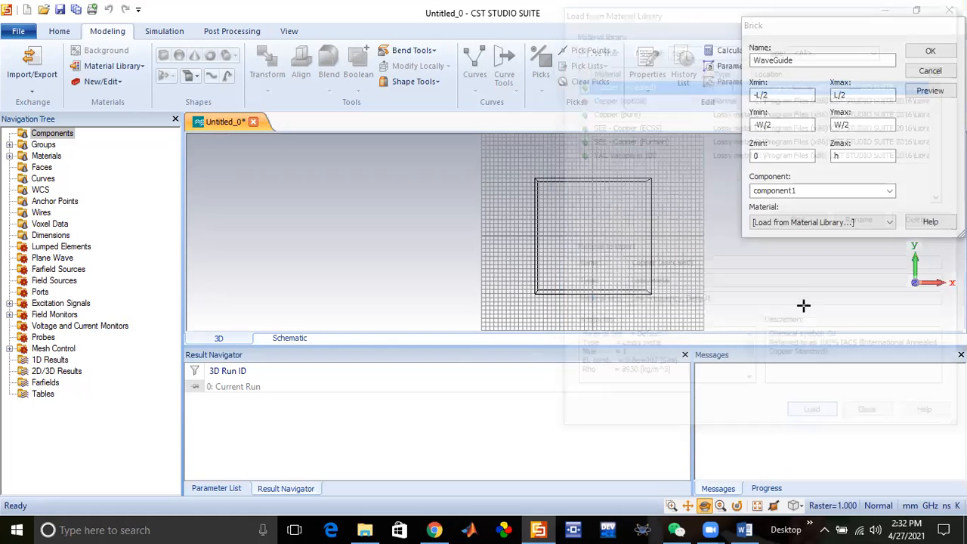
Step: Preview the WaveGuide brick, defining the missing parameters L as 60 and W as 20
left_click(930, 91)
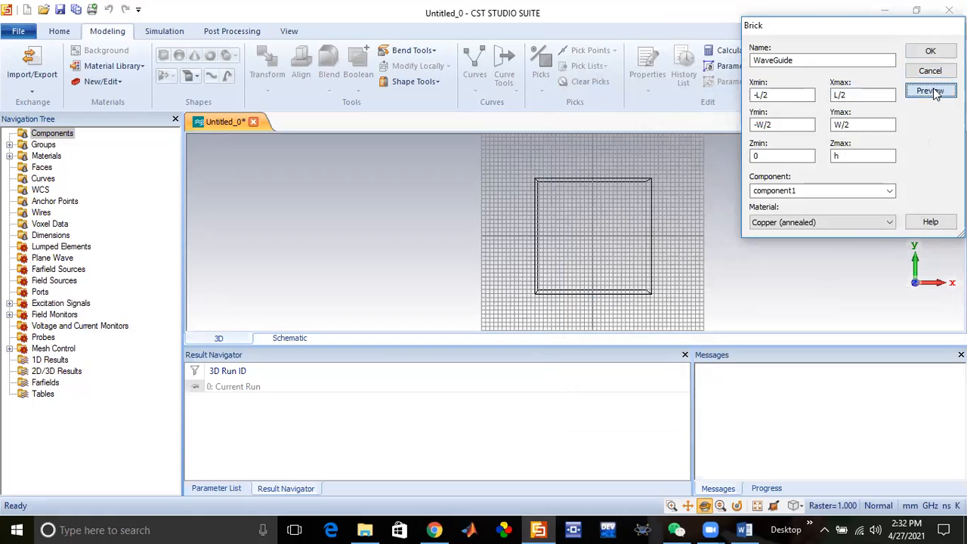
type("60")
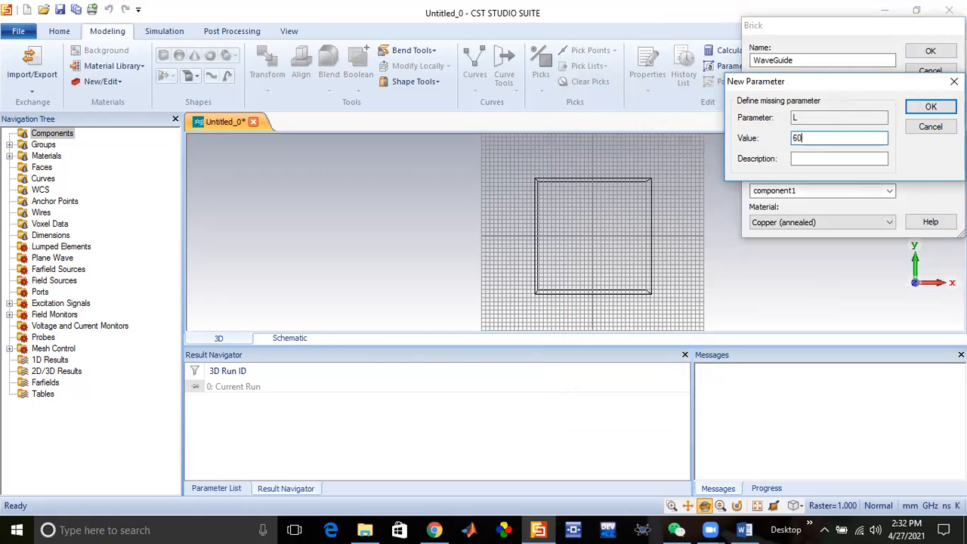
key("Return")
type("20")
left_click(904, 112)
left_click(922, 110)
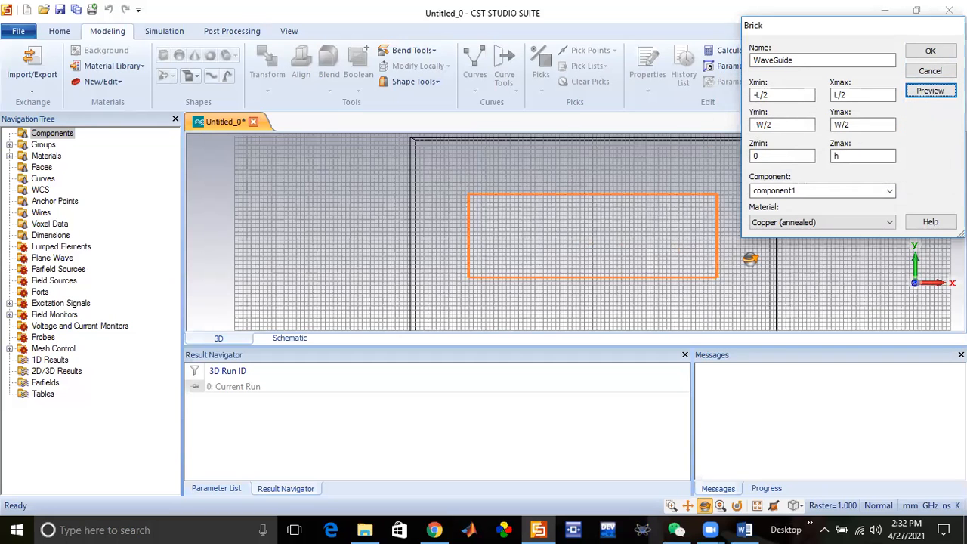
Step: Check the WaveGuide brick preview from different angles and create the brick
left_click_drag(750, 259, 770, 261)
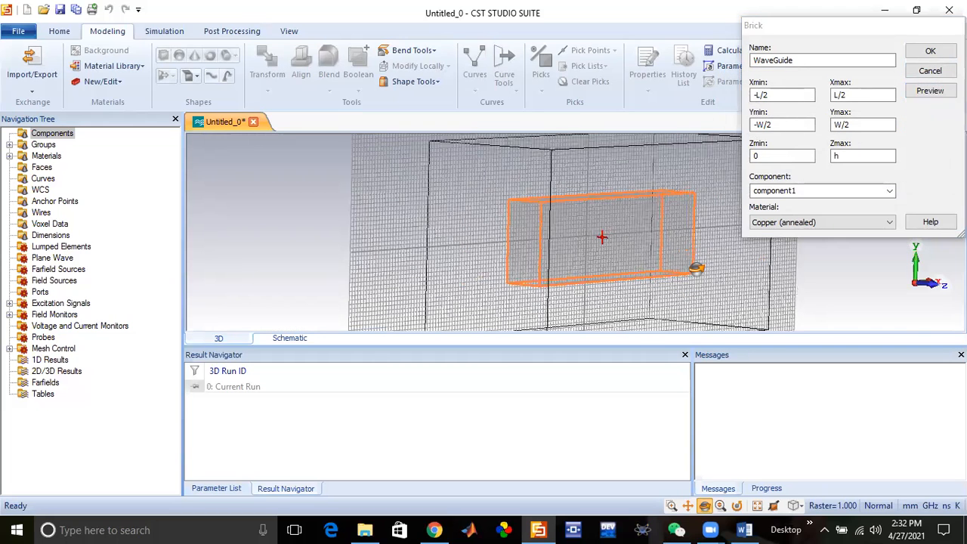
left_click_drag(585, 256, 495, 240)
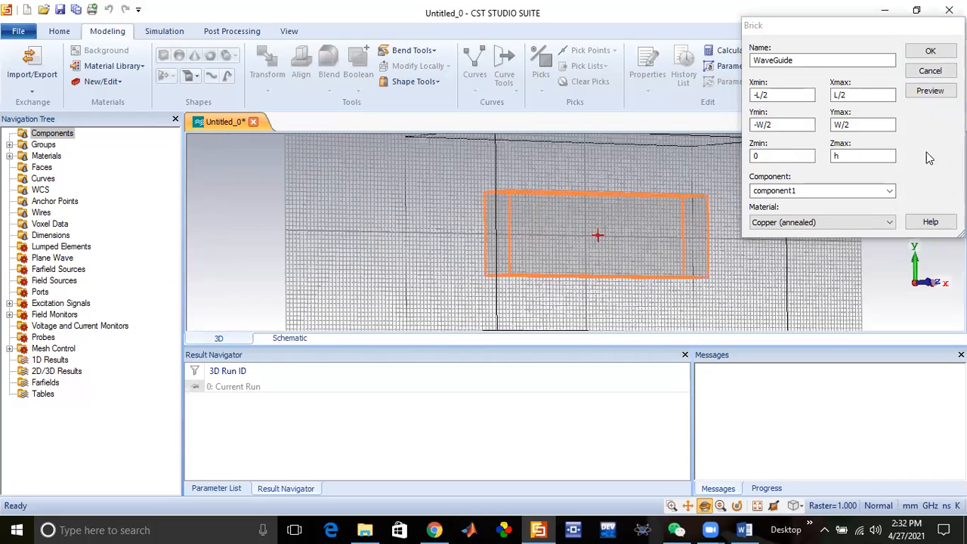
left_click(930, 92)
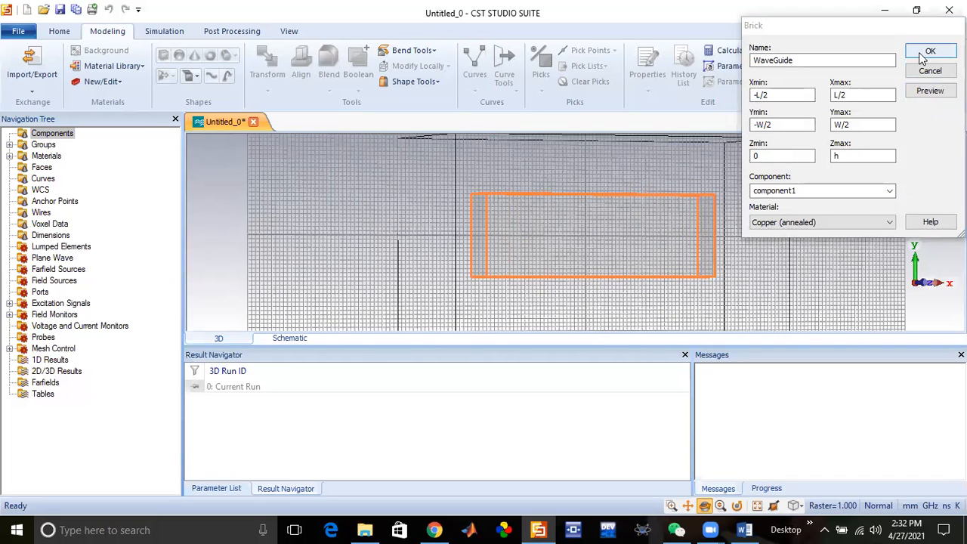
left_click(922, 56)
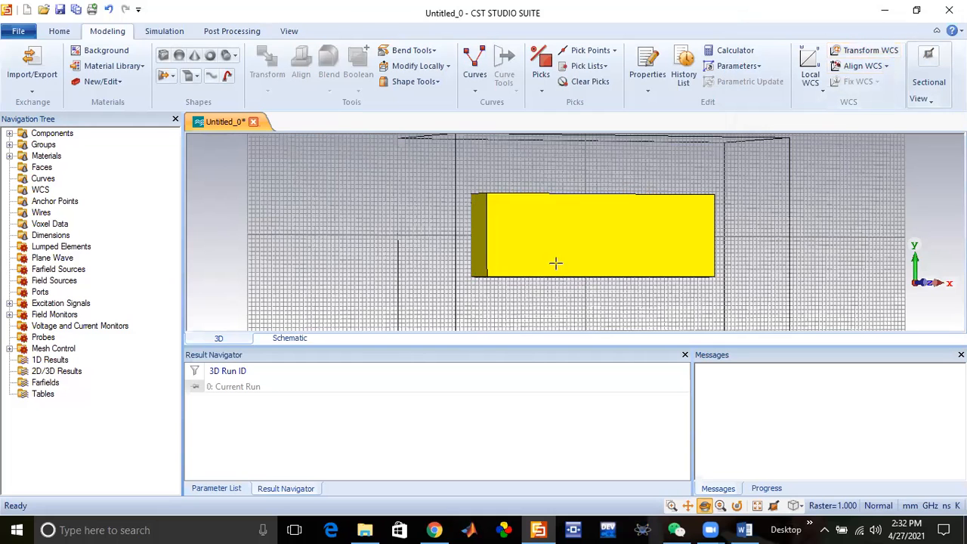
Step: Examine the solid brick from several angles, focusing on its narrow end face where the waveguide opening belongs
left_click_drag(546, 255, 599, 268)
scroll(511, 237, "up", 3)
scroll(506, 235, "down", 1)
scroll(506, 235, "down", 2)
mouse_move(479, 229)
left_mouse_down()
mouse_move(542, 240)
mouse_move(492, 236)
left_mouse_up()
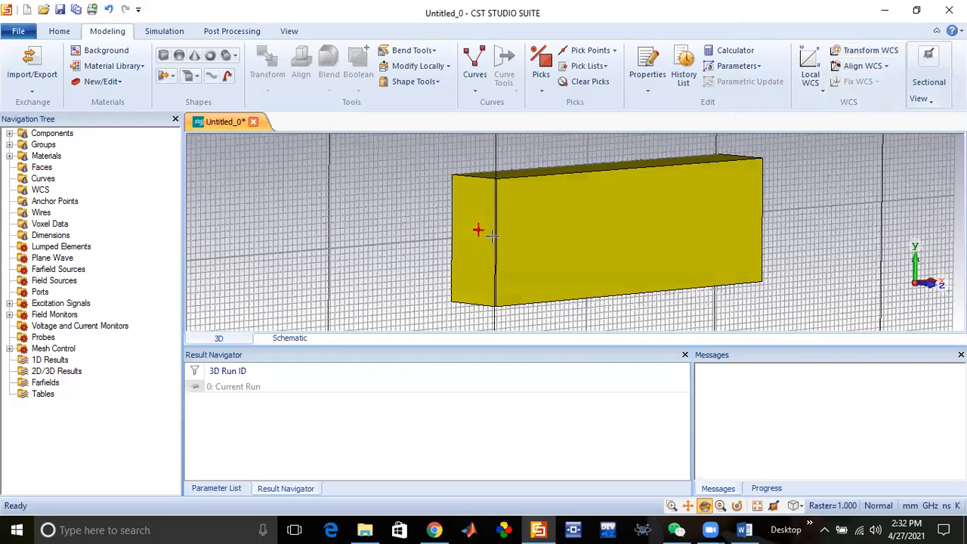
left_click_drag(585, 226, 456, 233)
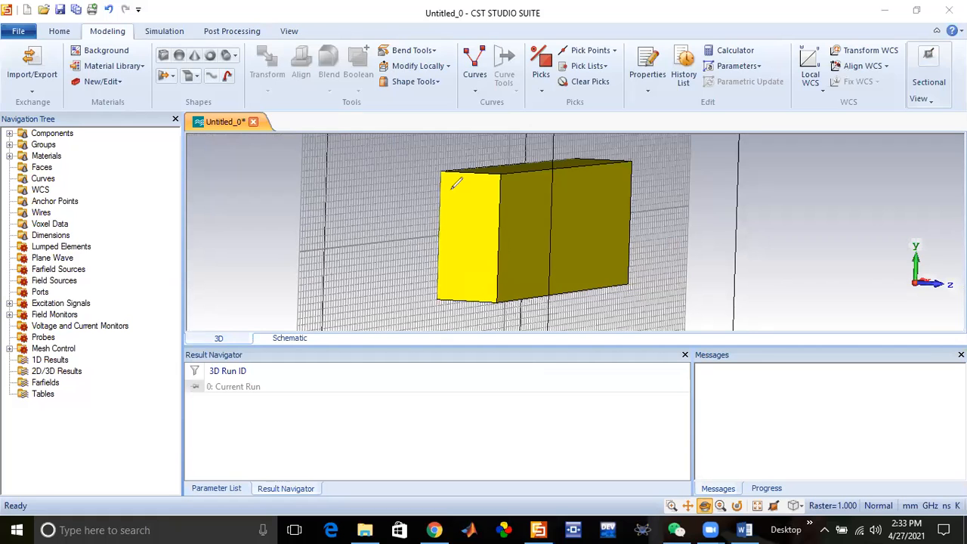
mouse_move(452, 181)
left_mouse_down()
mouse_move(451, 267)
mouse_move(484, 282)
mouse_move(483, 183)
mouse_move(453, 181)
left_mouse_up()
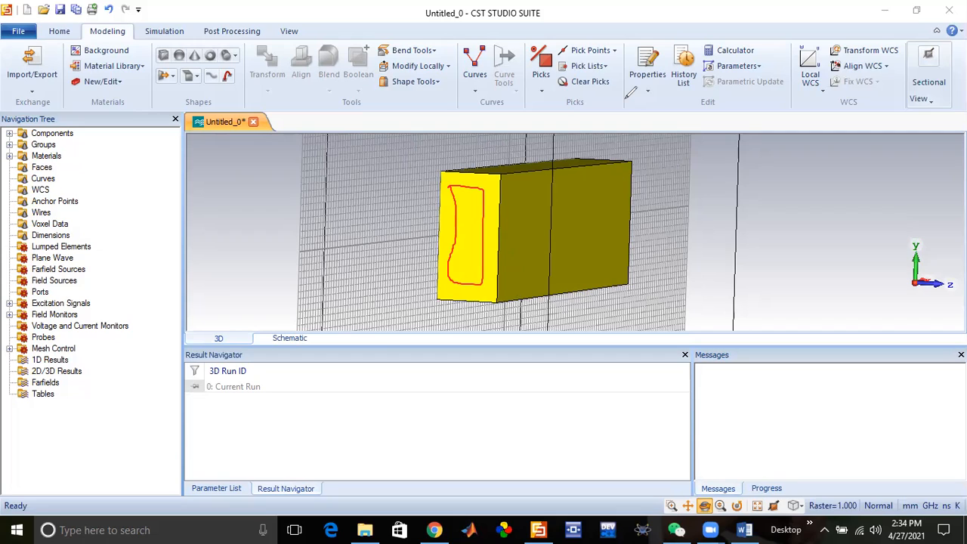
key("e")
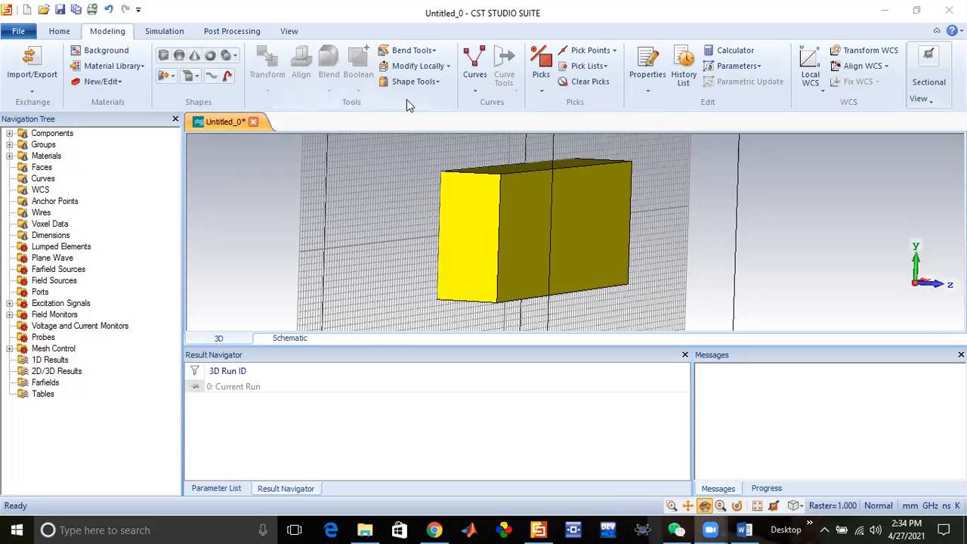
Step: Pick the brick's narrow end face on the negative X side
left_click(544, 93)
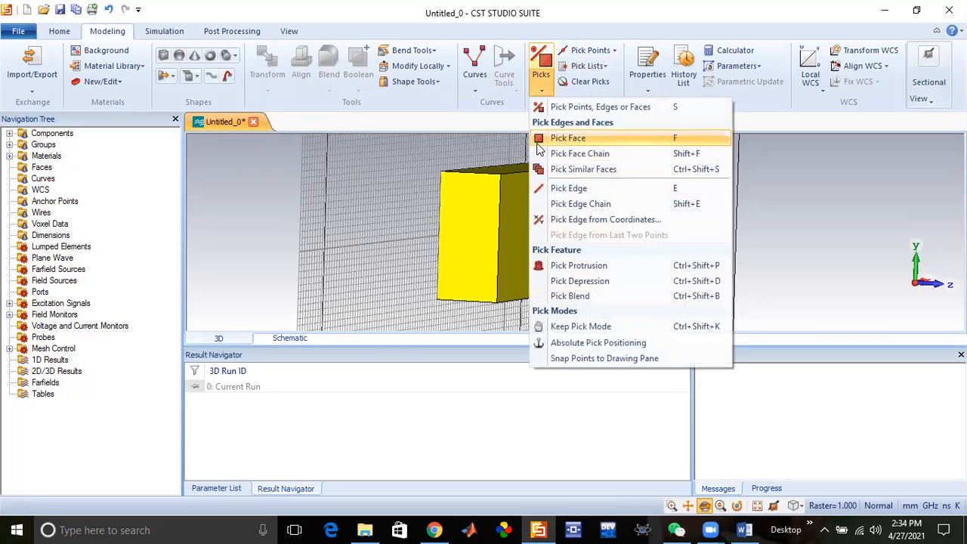
left_click(559, 136)
left_click(493, 199)
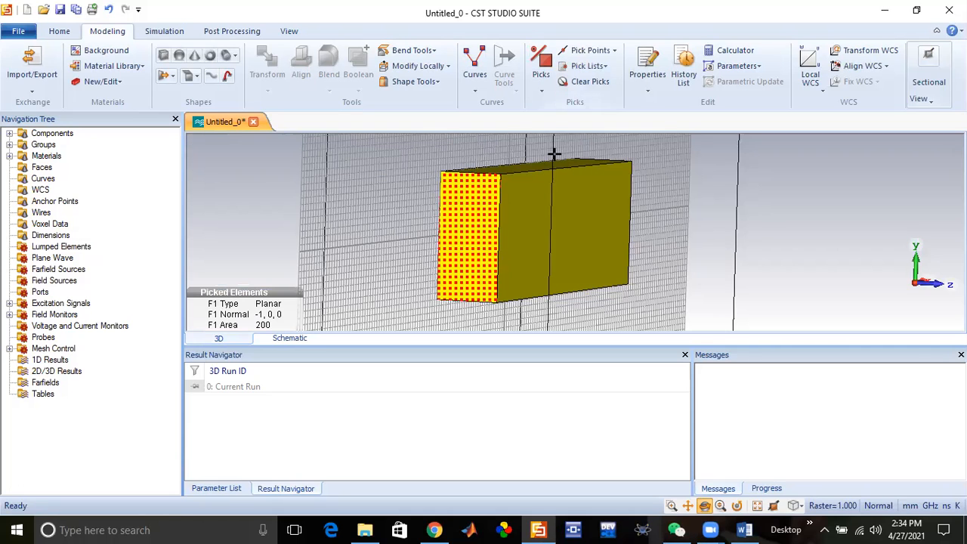
Step: Pick the opposite narrow end face of the brick on the positive X side as well
left_click_drag(549, 182, 525, 183)
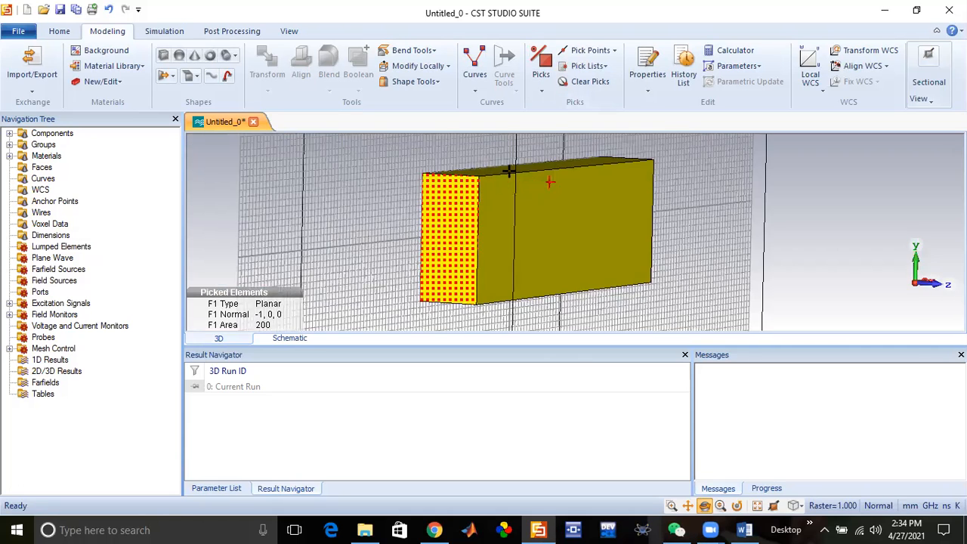
left_click(541, 91)
left_click(626, 103)
left_click_drag(627, 189, 505, 202)
left_click_drag(765, 241, 740, 257)
double_click(610, 227)
left_click_drag(620, 232, 718, 232)
left_click_drag(589, 229, 668, 214)
left_click_drag(534, 226, 600, 226)
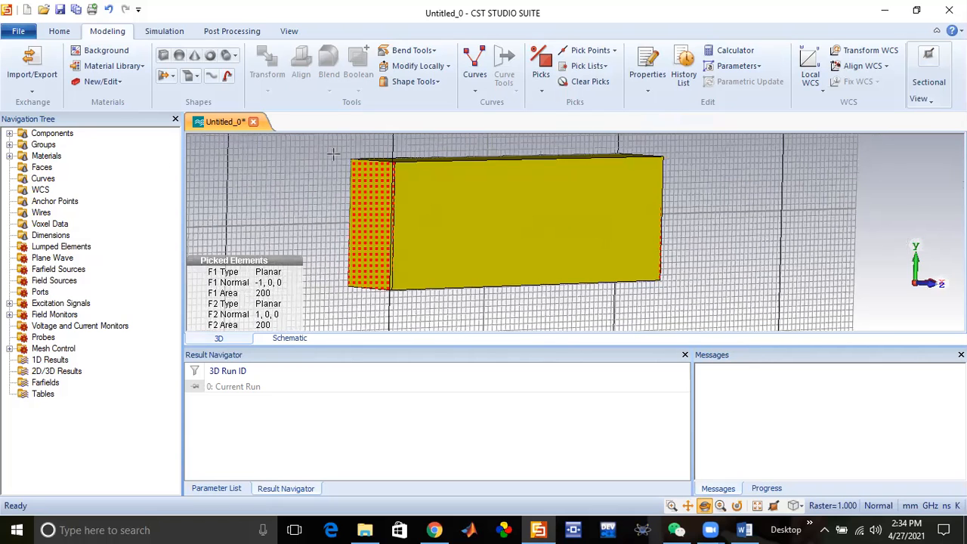
Step: Select the WaveGuide solid in component1 as the shape for the shell operation
left_click(439, 81)
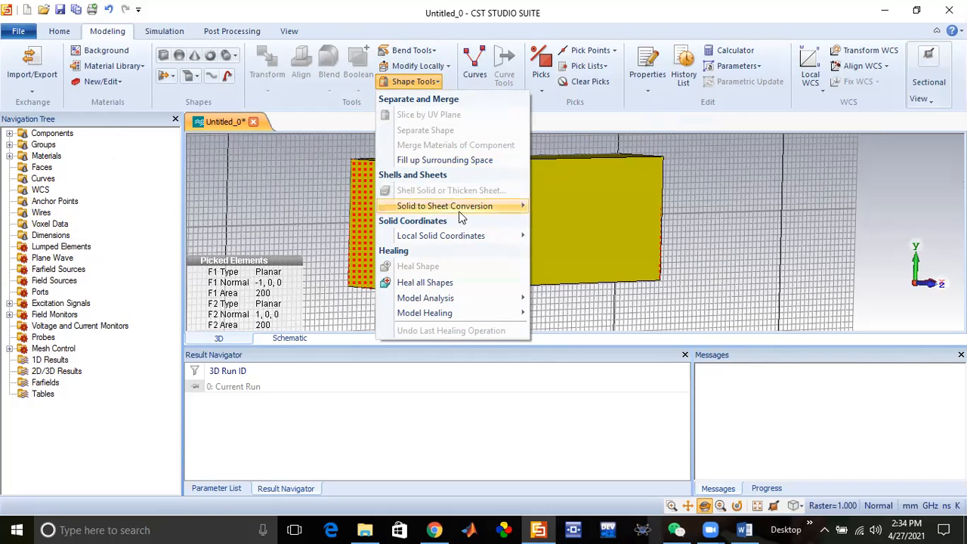
mouse_move(451, 206)
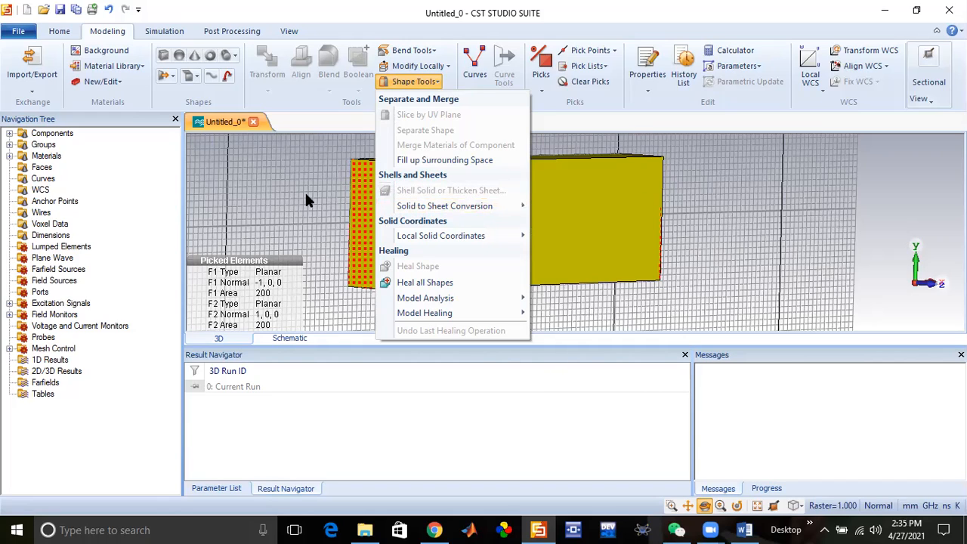
left_click(9, 134)
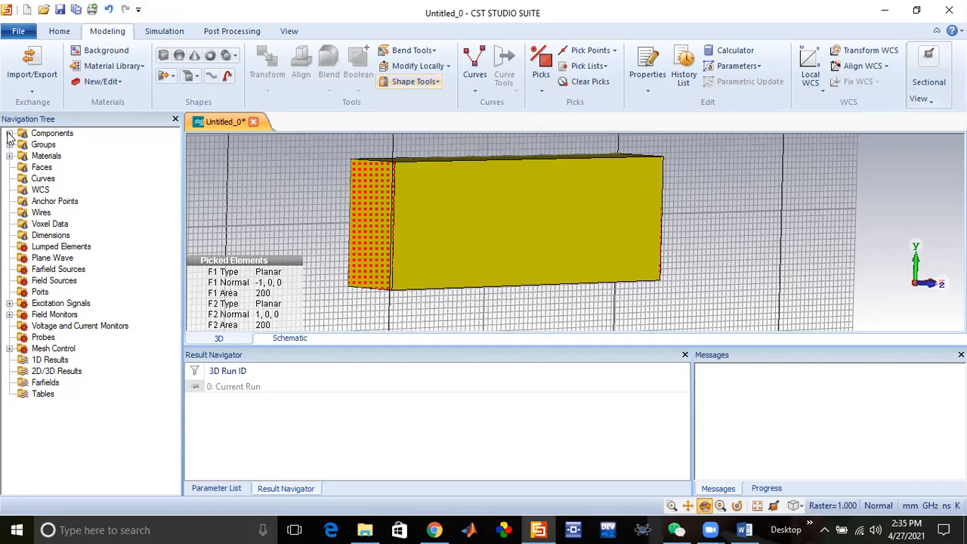
left_click(10, 134)
left_click(9, 134)
left_click(9, 134)
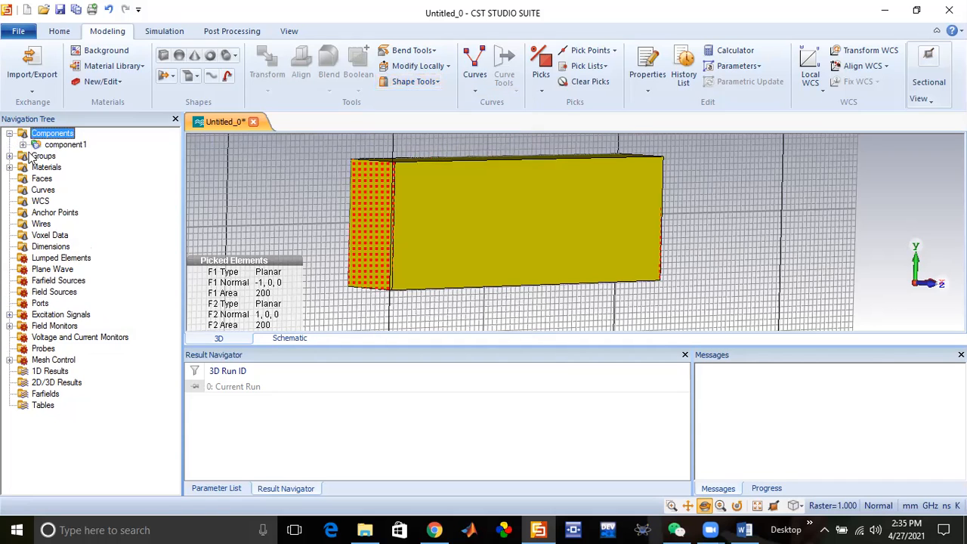
left_click(23, 145)
left_click(72, 155)
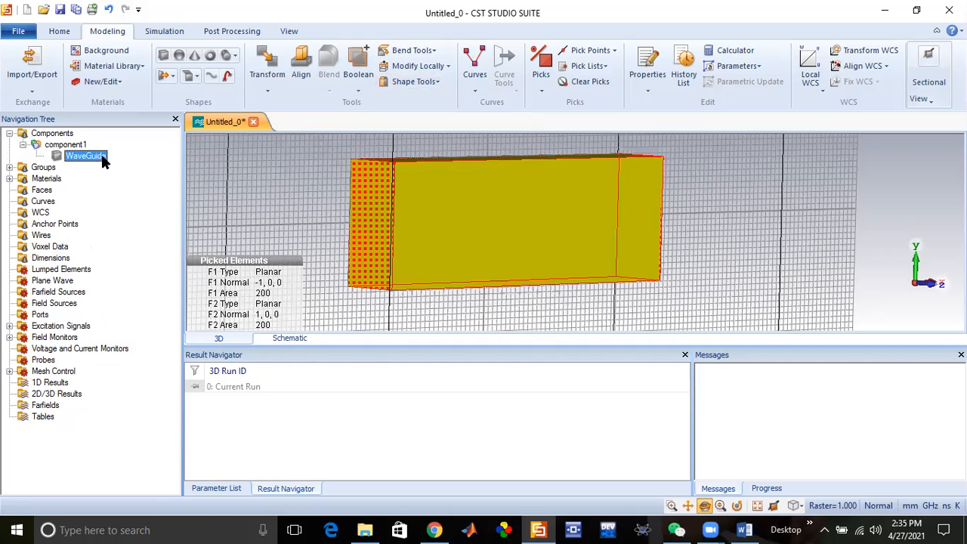
left_click(73, 157)
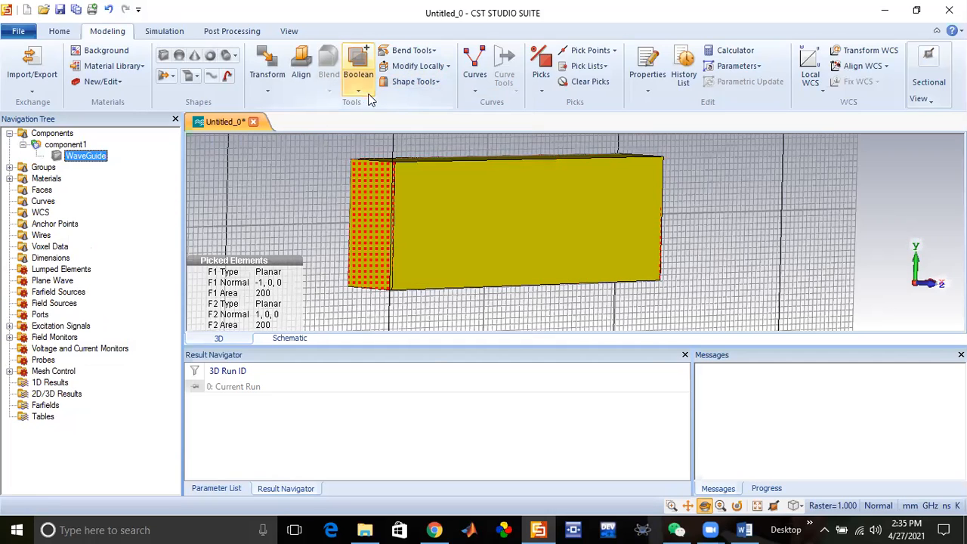
Step: Shell the WaveGuide solid towards the inside with a thickness of 0.4, leaving the two picked end faces open
left_click(413, 82)
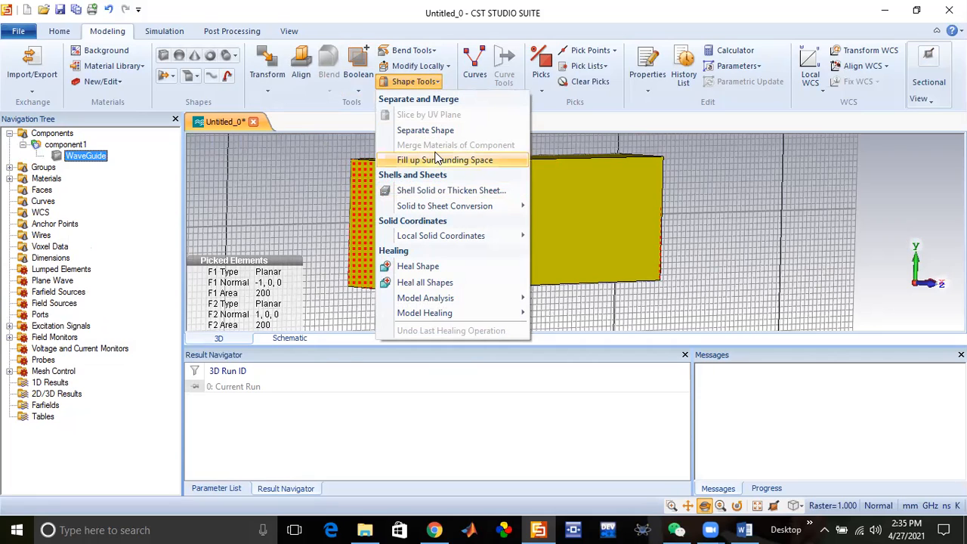
left_click(423, 192)
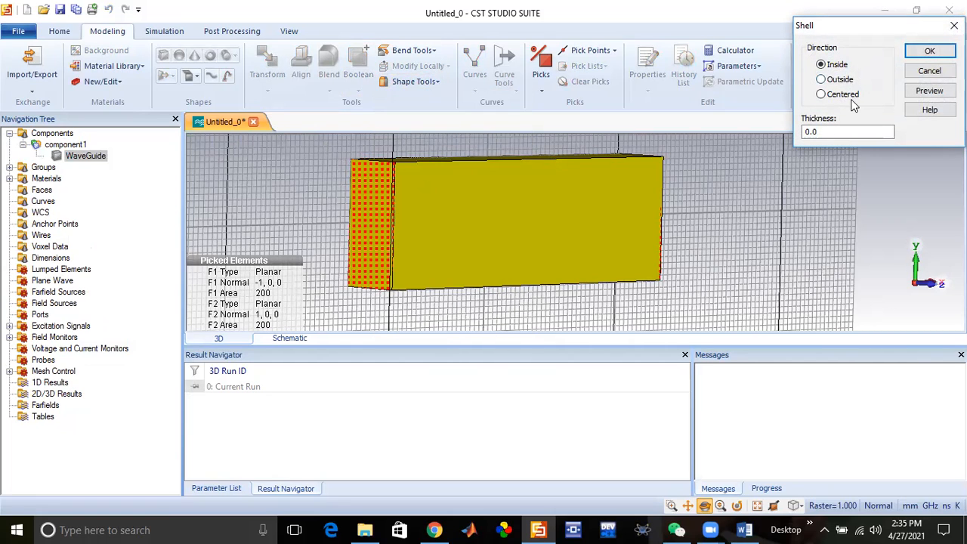
left_click(827, 133)
left_click(377, 171)
type("4")
left_click(930, 91)
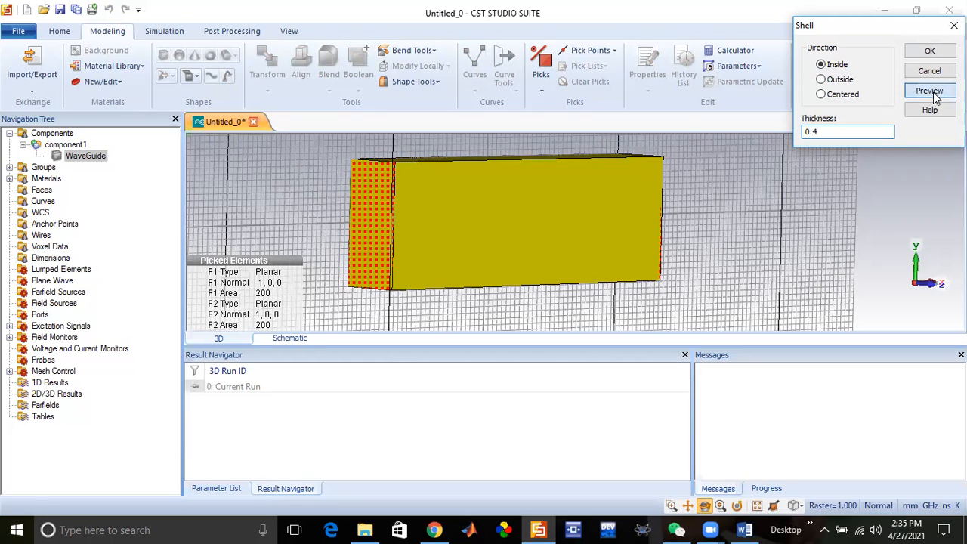
left_click_drag(457, 242, 606, 230)
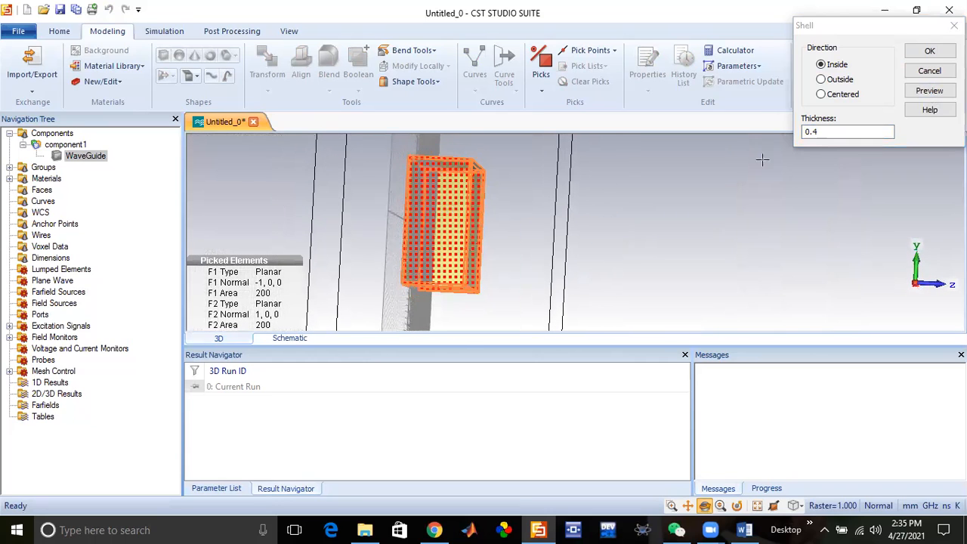
left_click(921, 53)
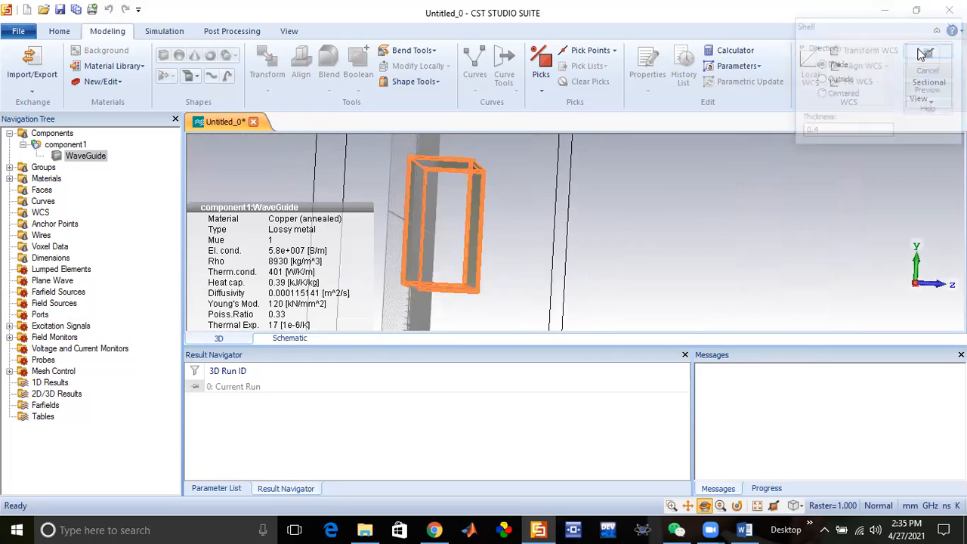
Step: Inspect the shelled waveguide and review the simulation's frequency range settings
left_click_drag(456, 237, 416, 234)
scroll(462, 219, "down", 3)
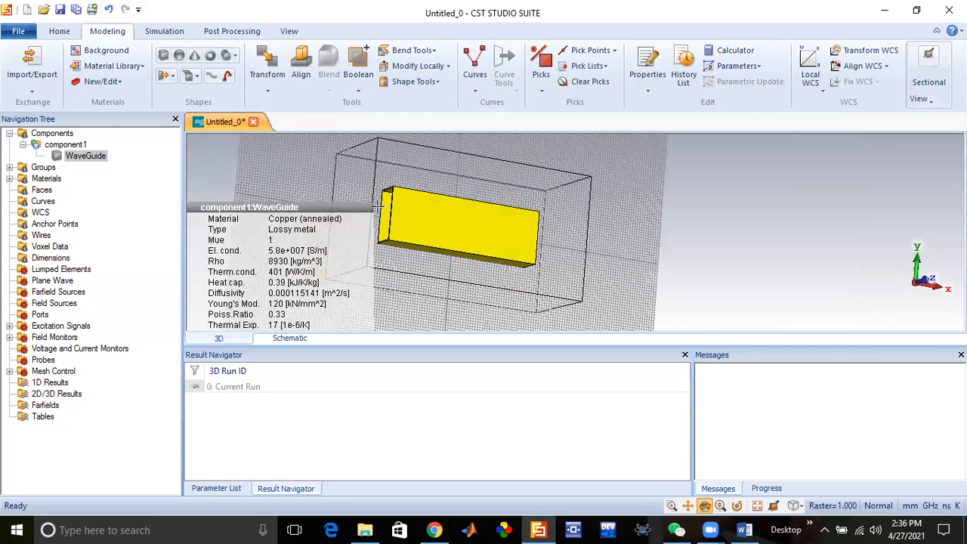
scroll(371, 191, "up", 2)
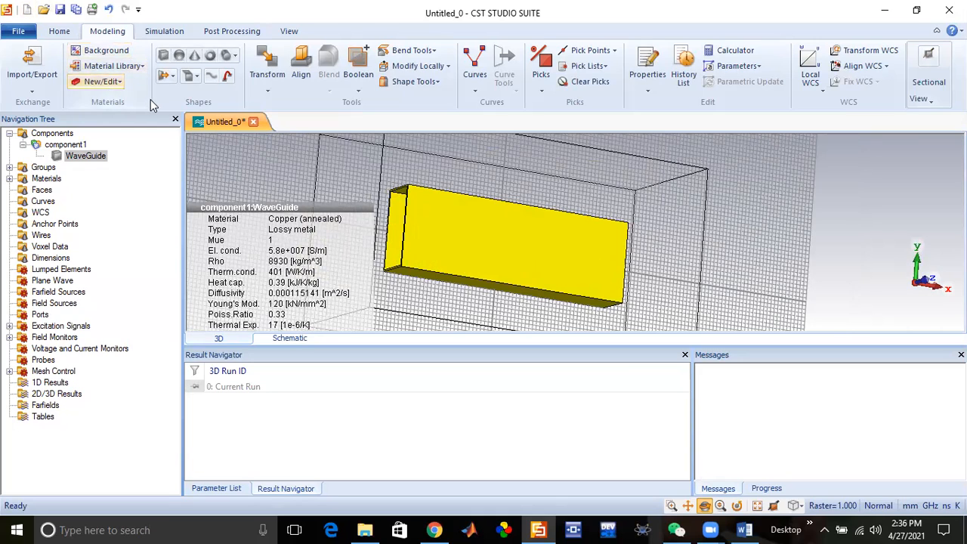
left_click(164, 31)
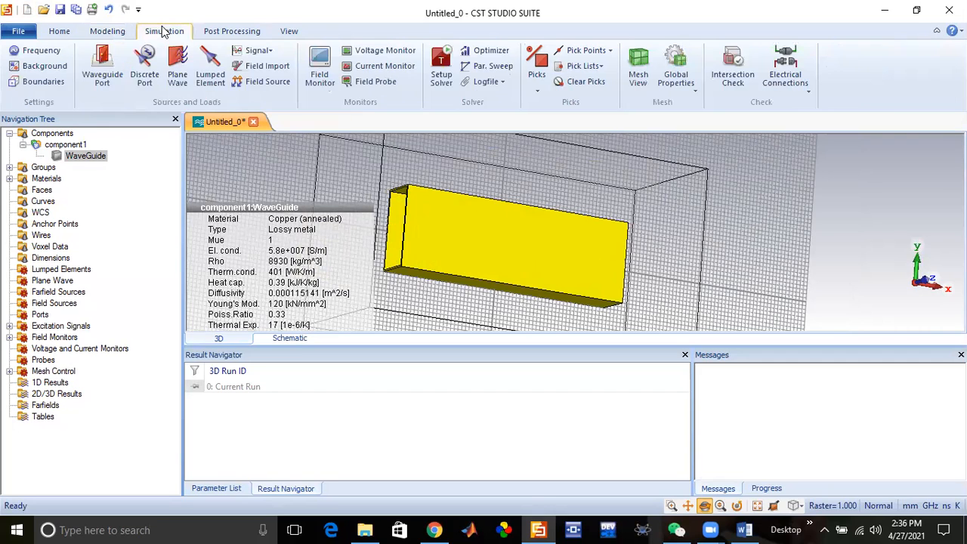
left_click(42, 53)
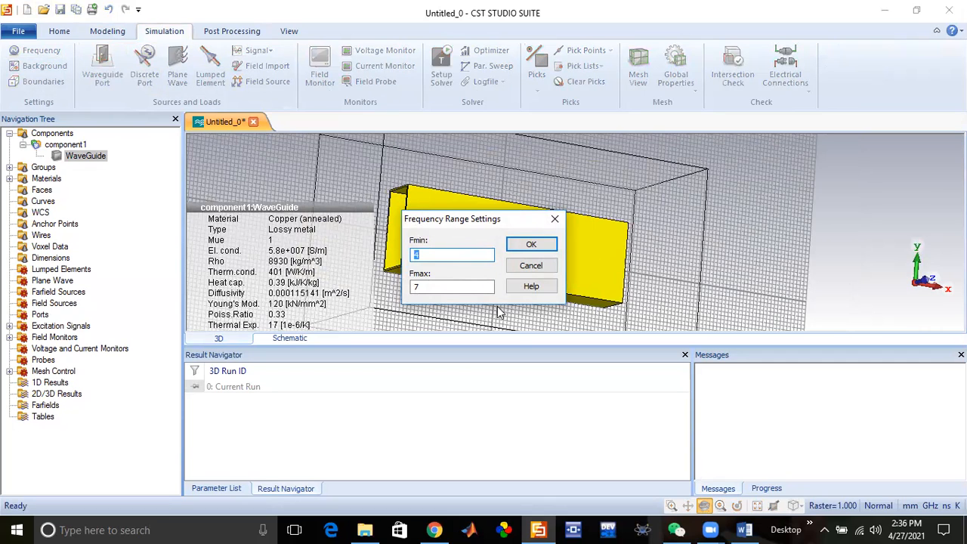
left_click(531, 266)
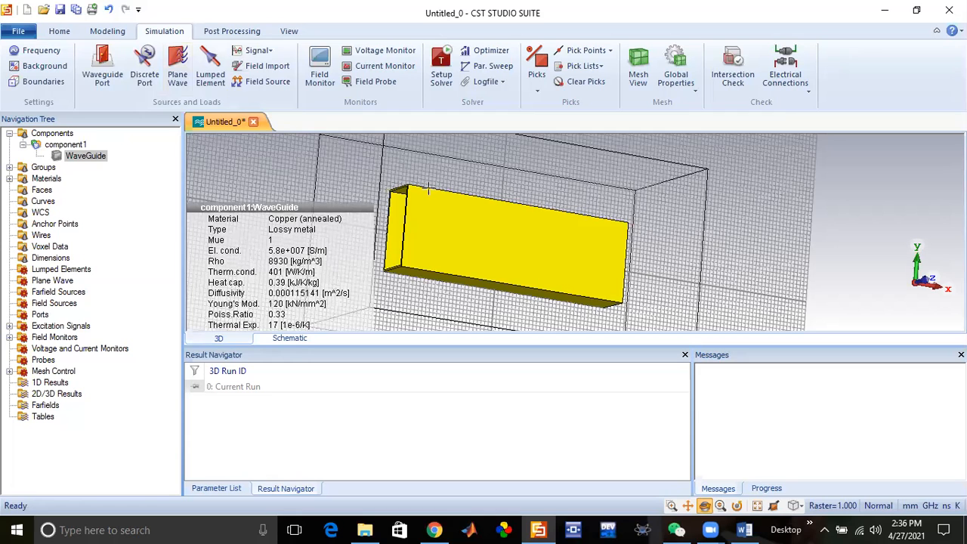
Step: Pick the thin rim face around the waveguide's open end on the negative X side
scroll(407, 188, "up", 3)
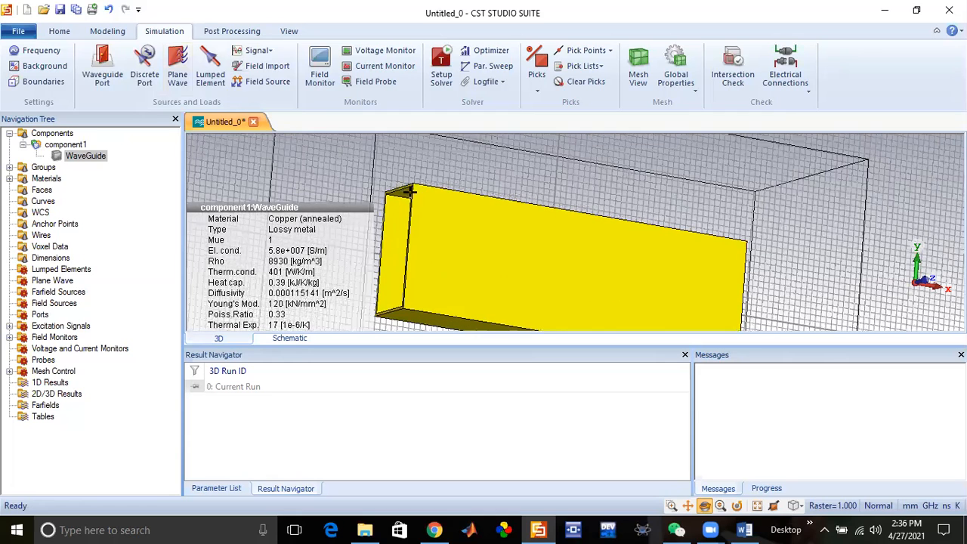
scroll(408, 193, "up", 3)
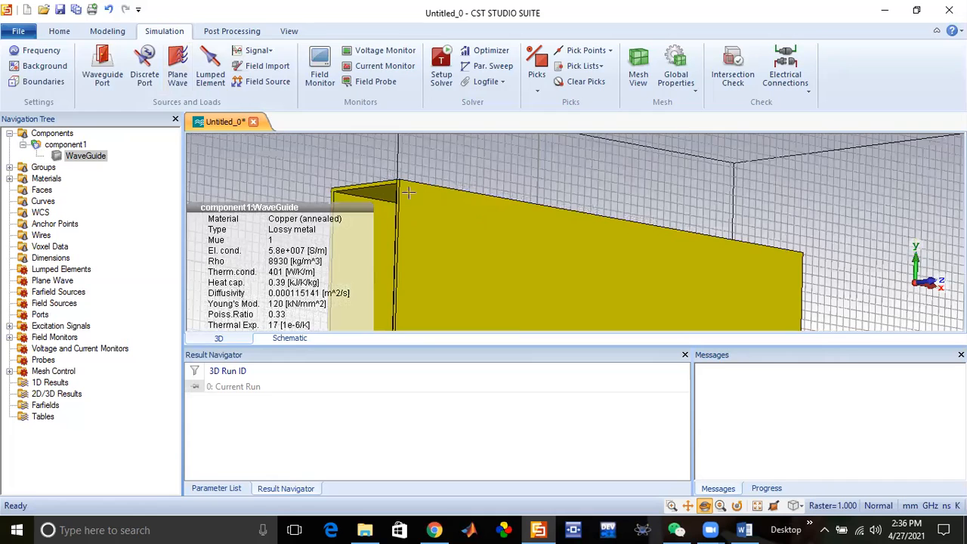
scroll(408, 192, "up", 4)
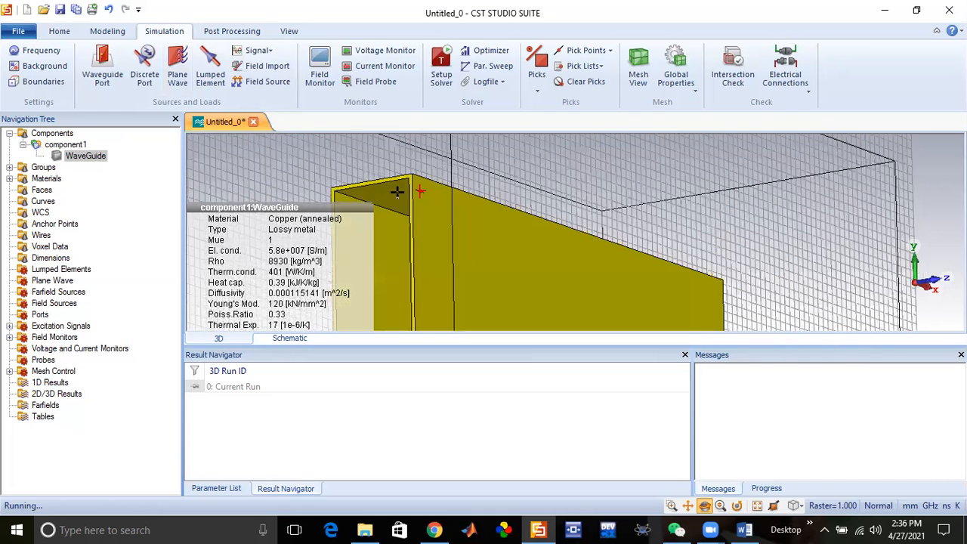
left_click_drag(397, 192, 443, 197)
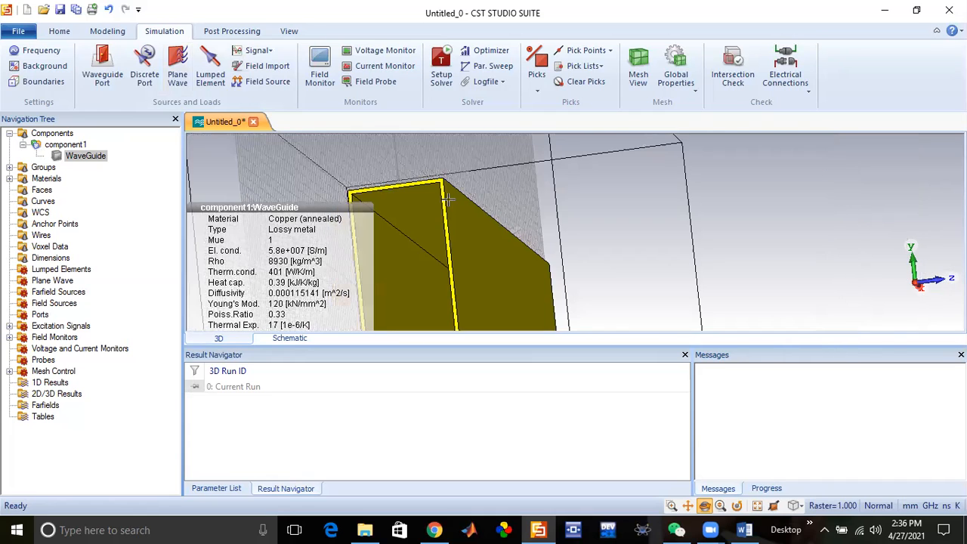
scroll(449, 199, "up", 2)
scroll(449, 199, "up", 2)
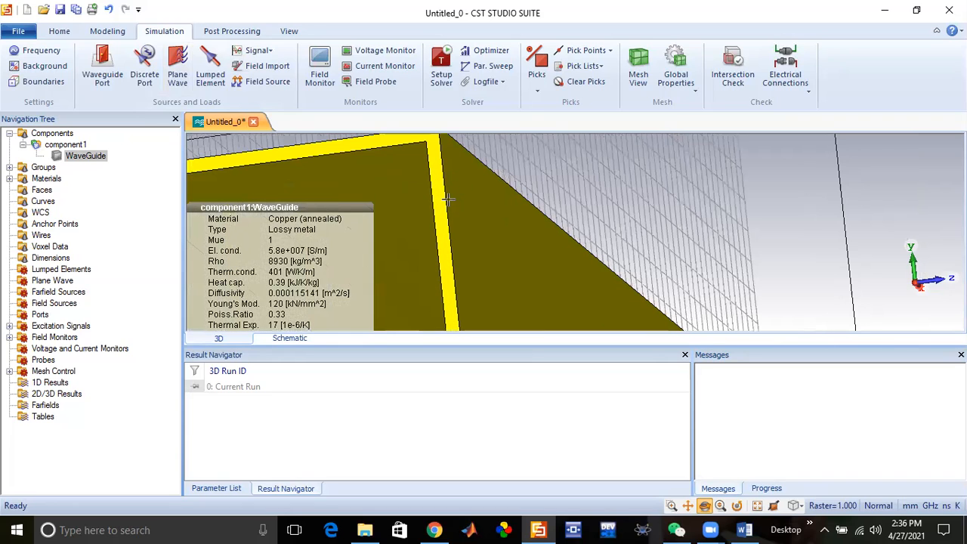
left_click(537, 89)
left_click(538, 137)
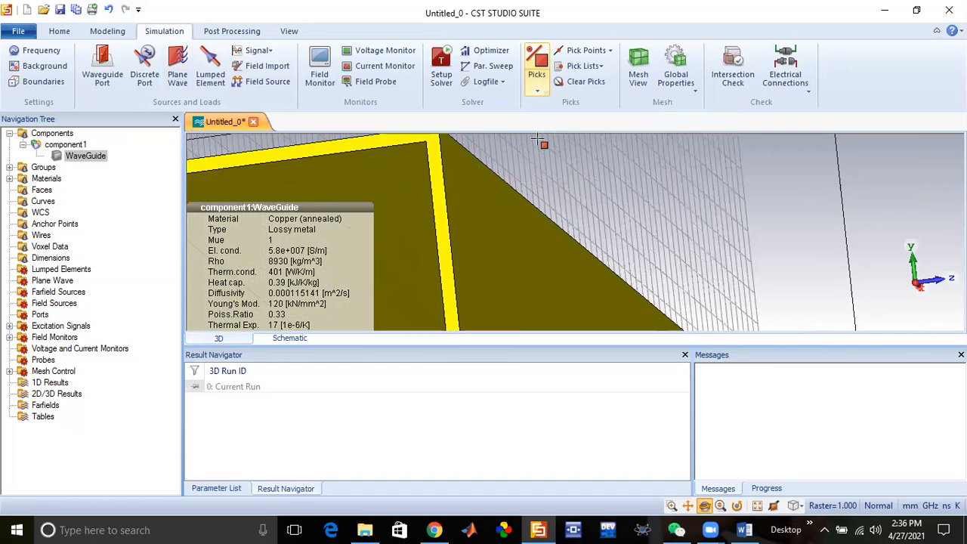
double_click(439, 201)
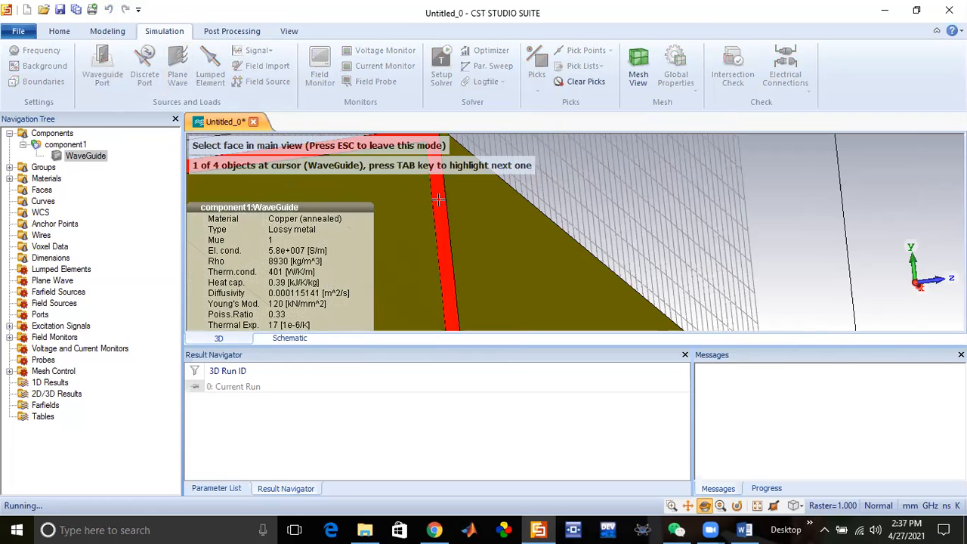
Step: Start a waveguide port on the picked negative X rim face and extend its Ymin and Ymax limits by 10 each
scroll(439, 200, "down", 5)
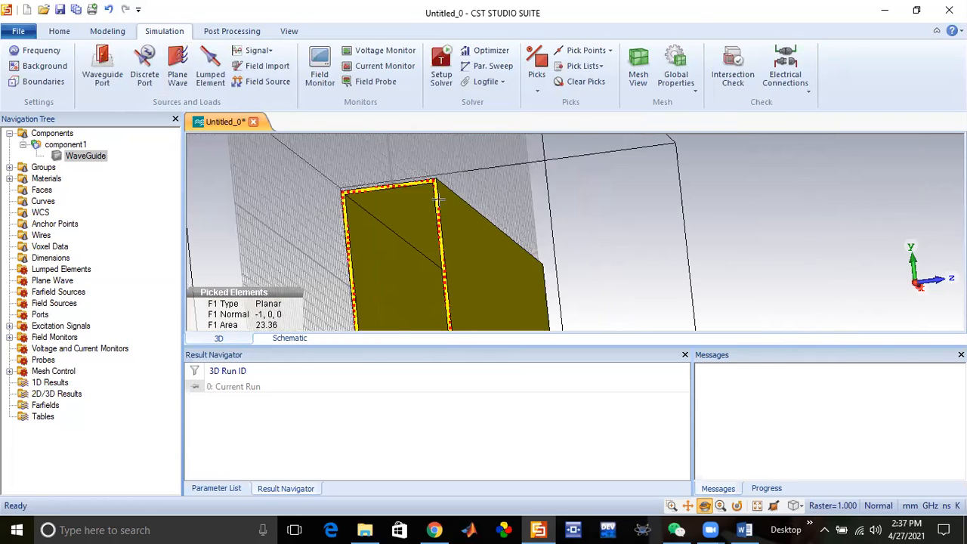
scroll(438, 203, "up", 8)
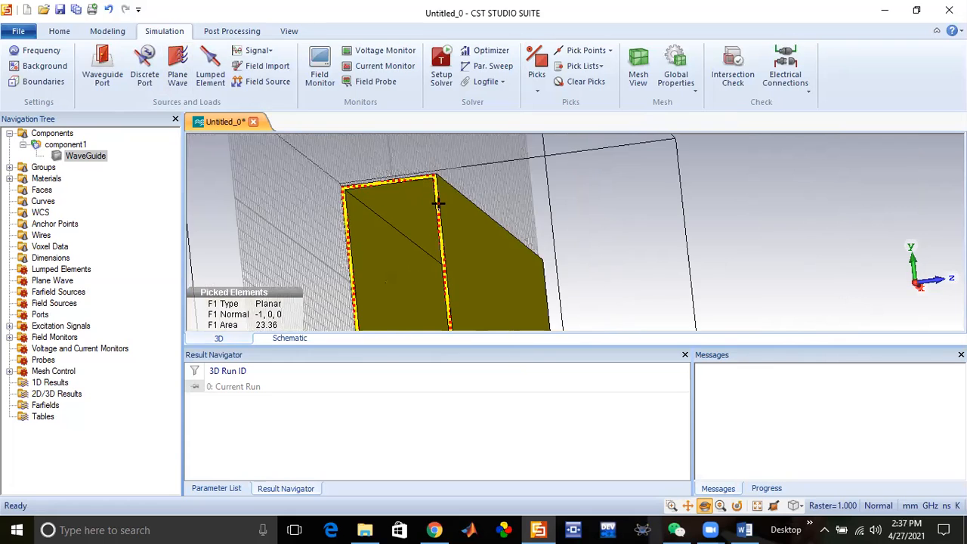
scroll(439, 203, "down", 3)
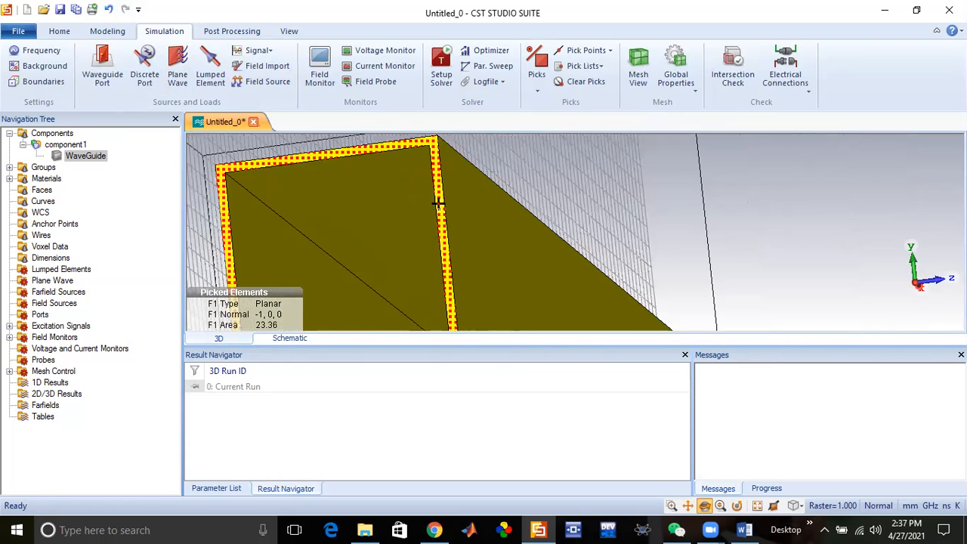
scroll(438, 203, "up", 3)
scroll(439, 203, "down", 3)
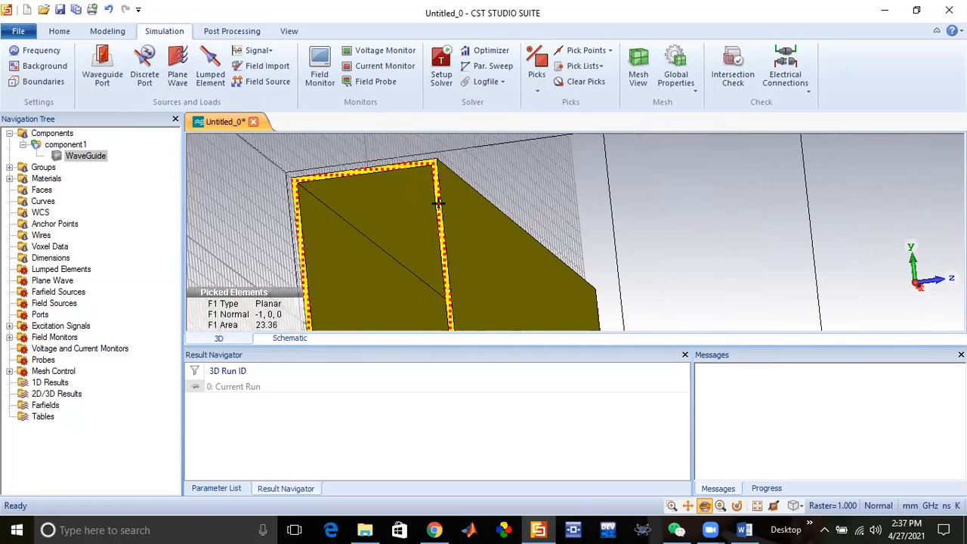
left_click(101, 63)
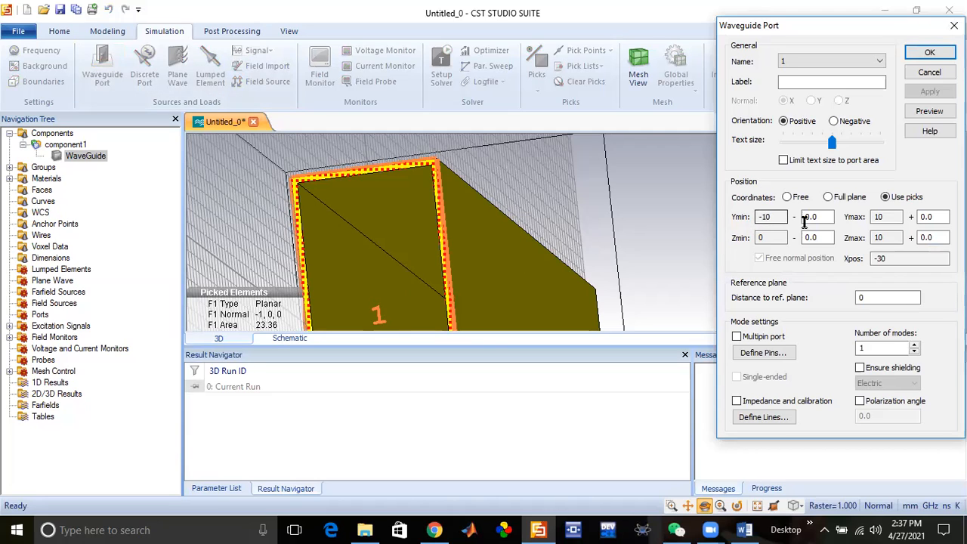
double_click(807, 217)
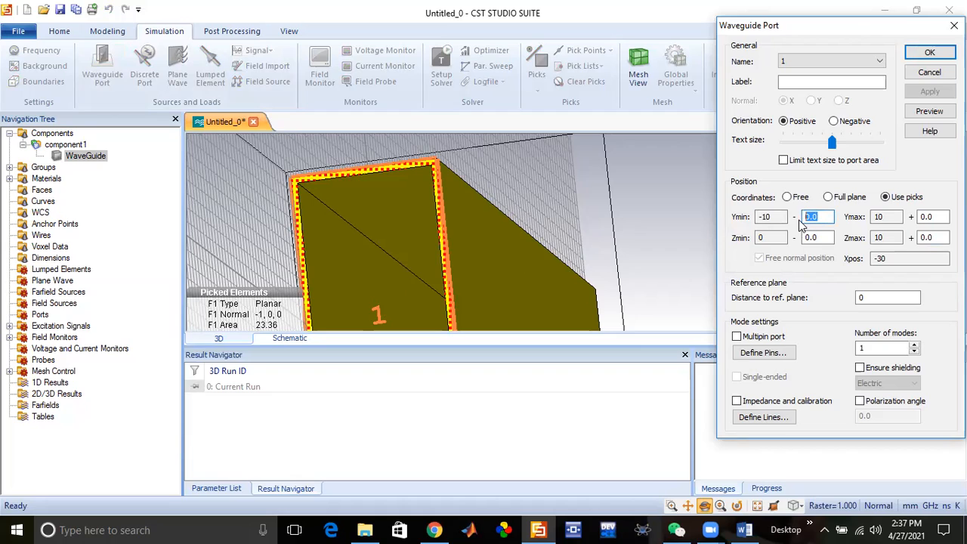
type("10")
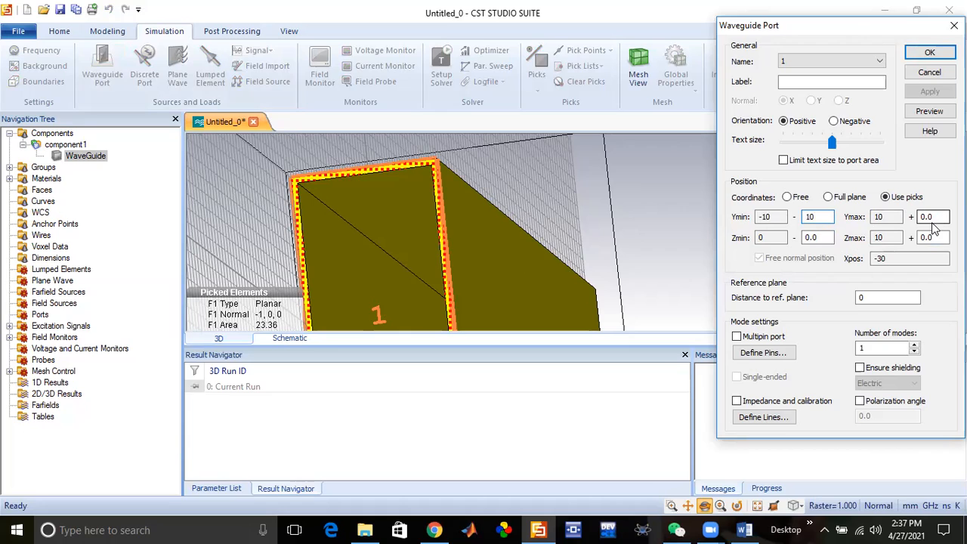
left_click(937, 217)
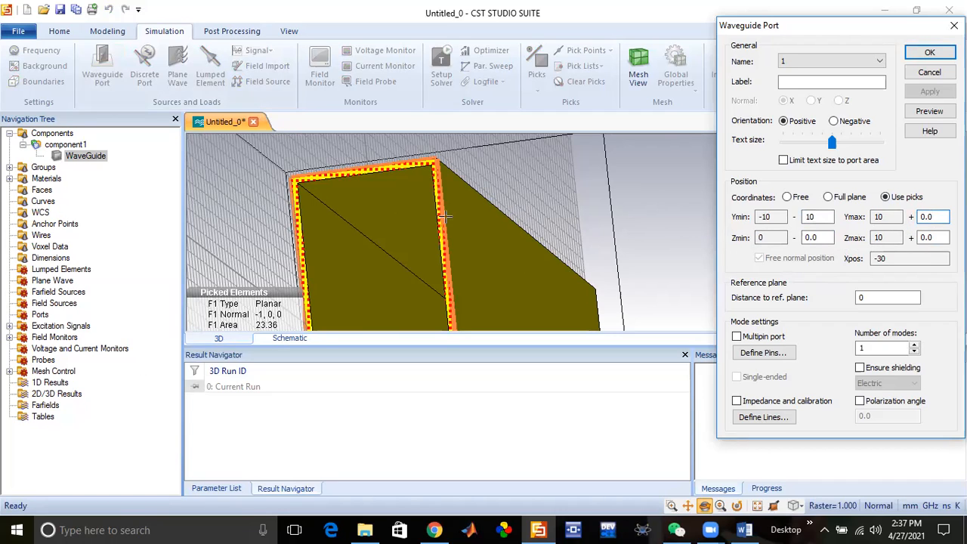
left_click_drag(937, 217, 915, 217)
type("10")
Step: Extend port 1 by 4 at Zmin and 5 at Zmax, preview it, and create the port
left_click_drag(821, 239, 803, 240)
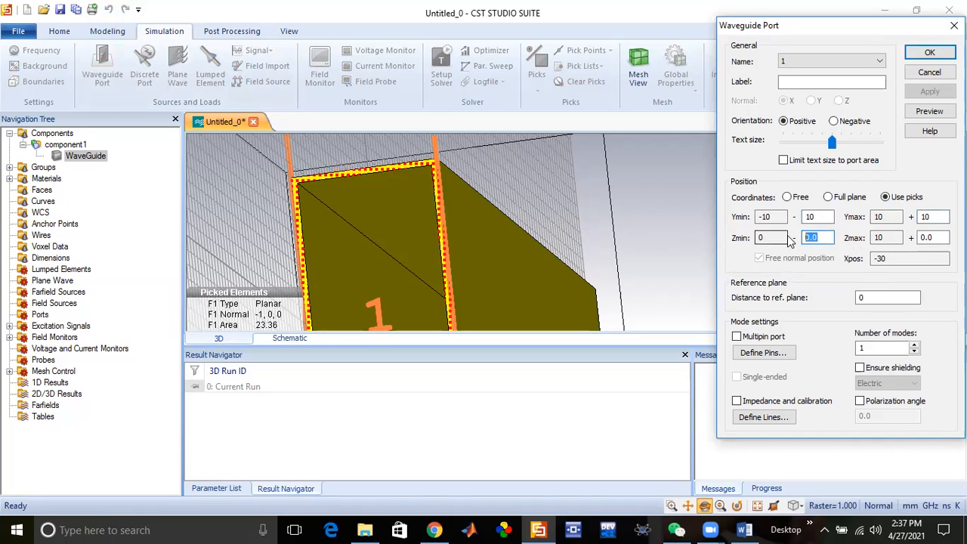
type("4")
left_click_drag(934, 237, 920, 239)
type("5")
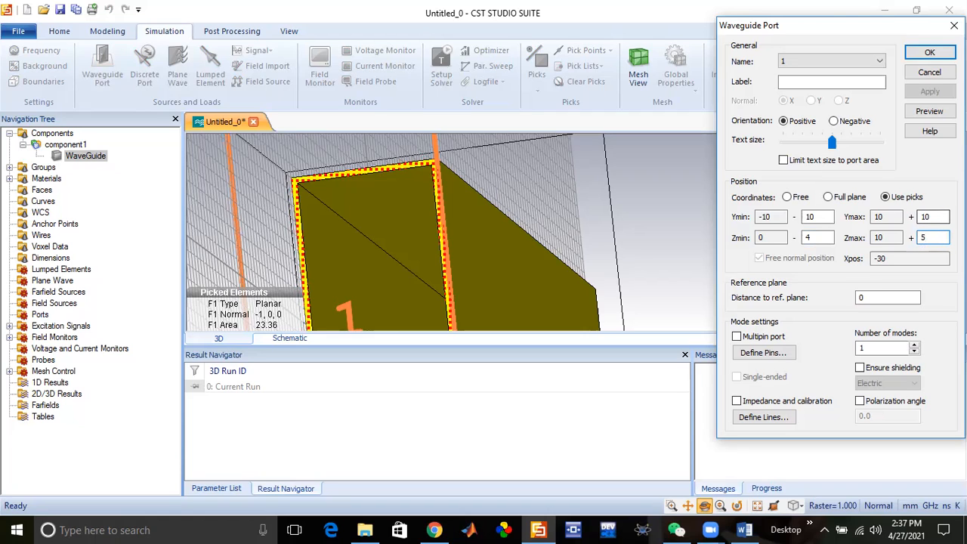
left_click(930, 112)
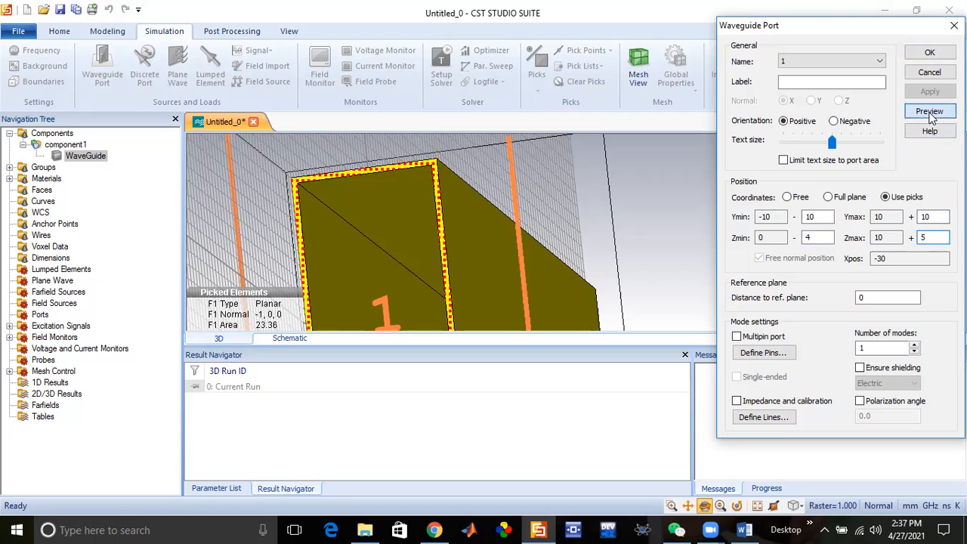
scroll(616, 197, "down", 5)
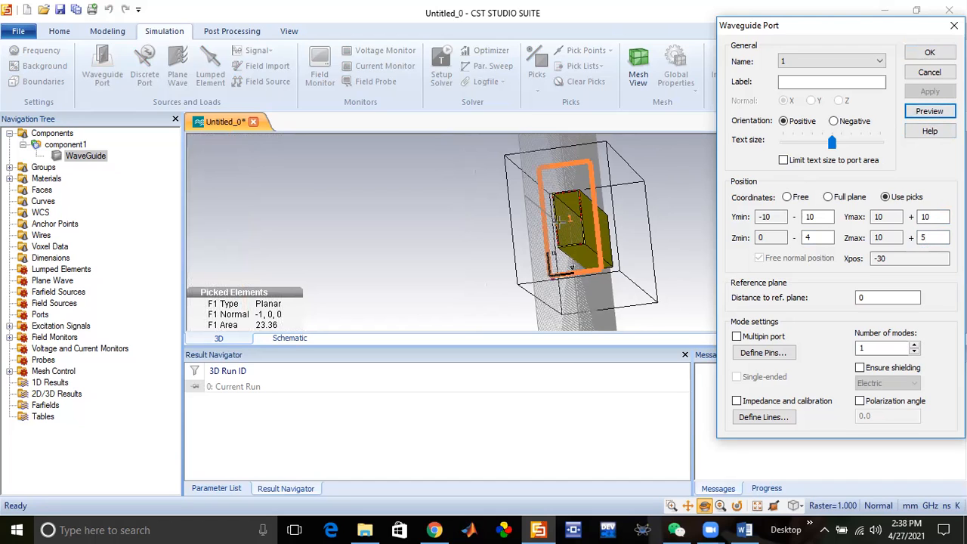
scroll(557, 222, "up", 3)
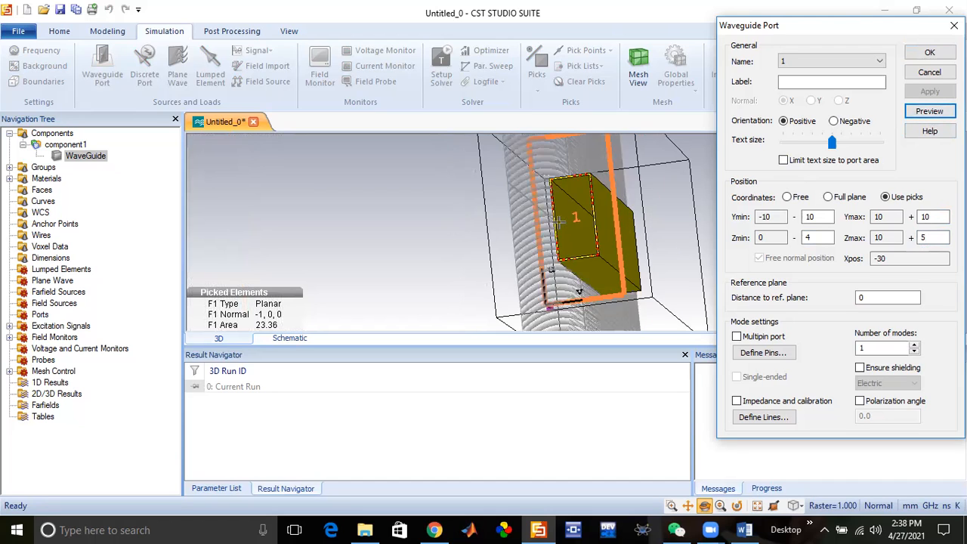
left_click_drag(592, 228, 563, 242)
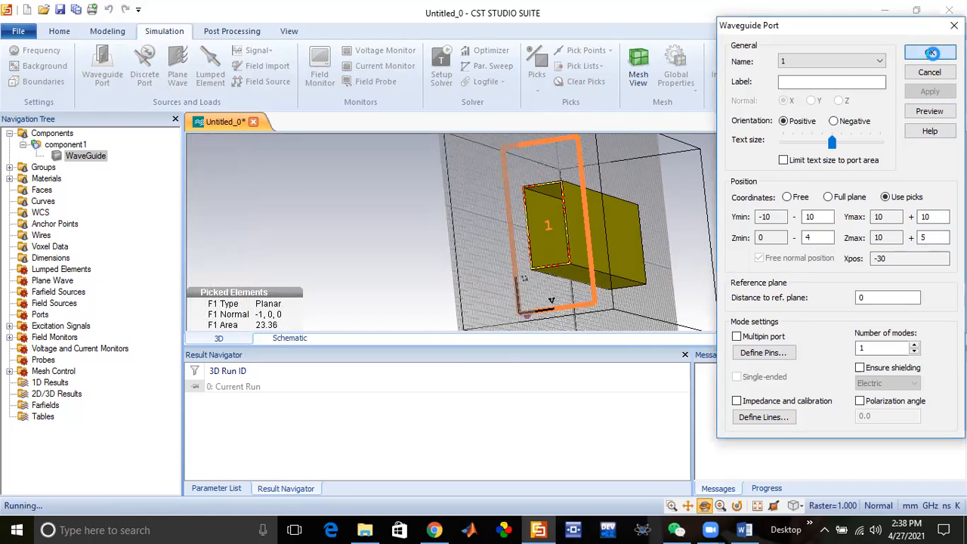
left_click(932, 55)
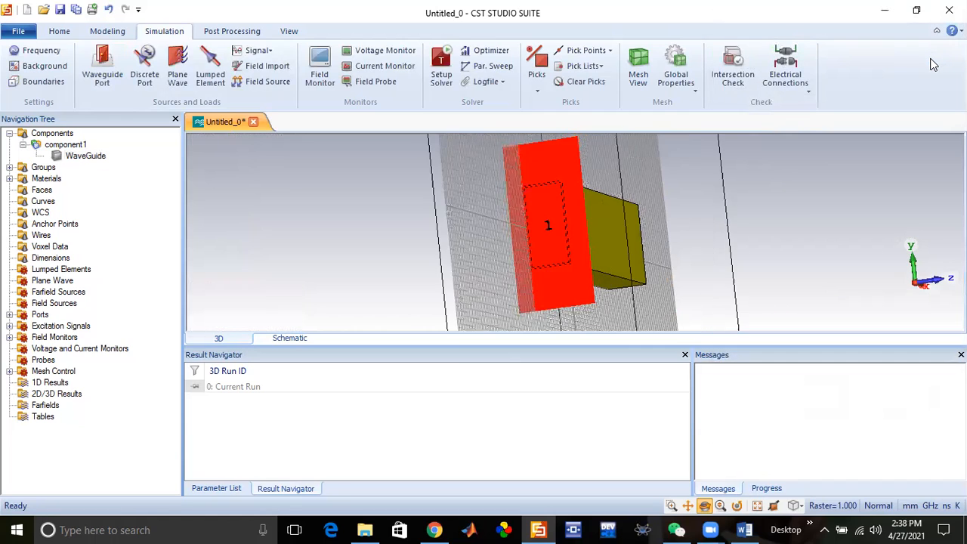
Step: Pick the thin rim face around the waveguide's open end on the positive X side
left_click_drag(588, 242, 496, 216)
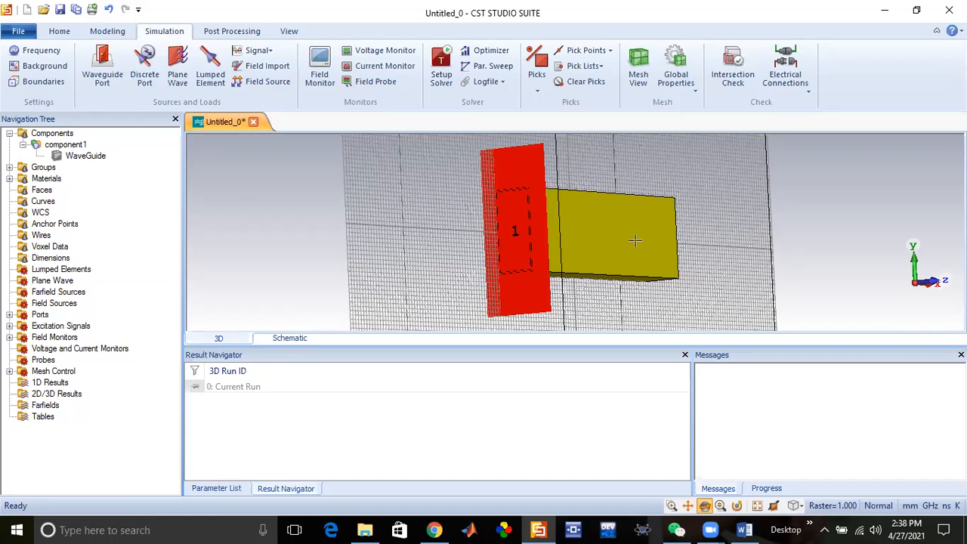
left_click_drag(675, 244, 498, 244)
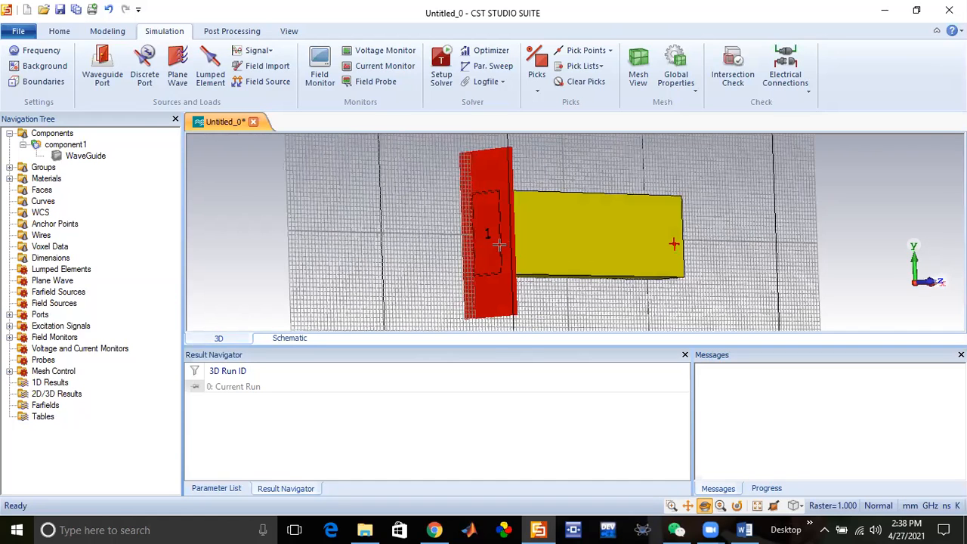
left_click_drag(607, 243, 427, 230)
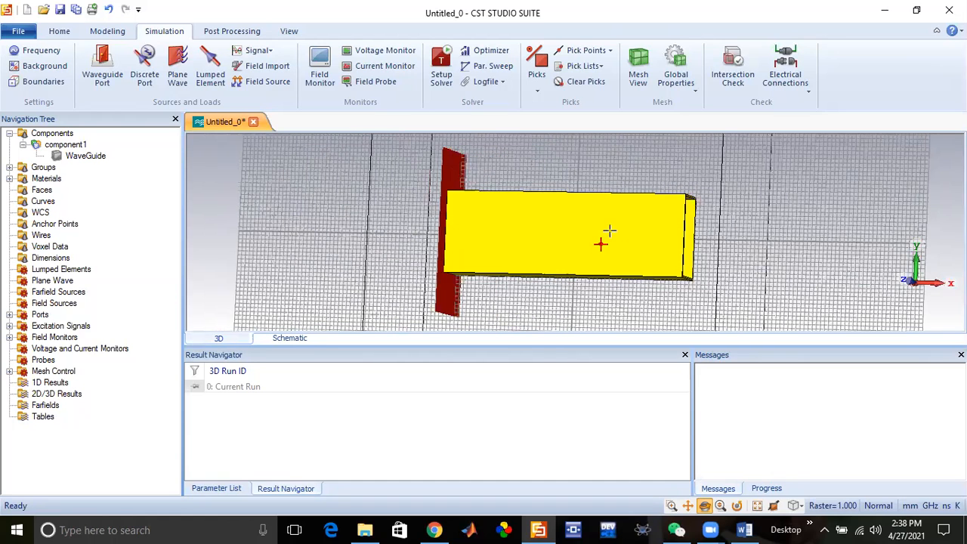
scroll(590, 226, "up", 5)
left_click_drag(559, 224, 516, 231)
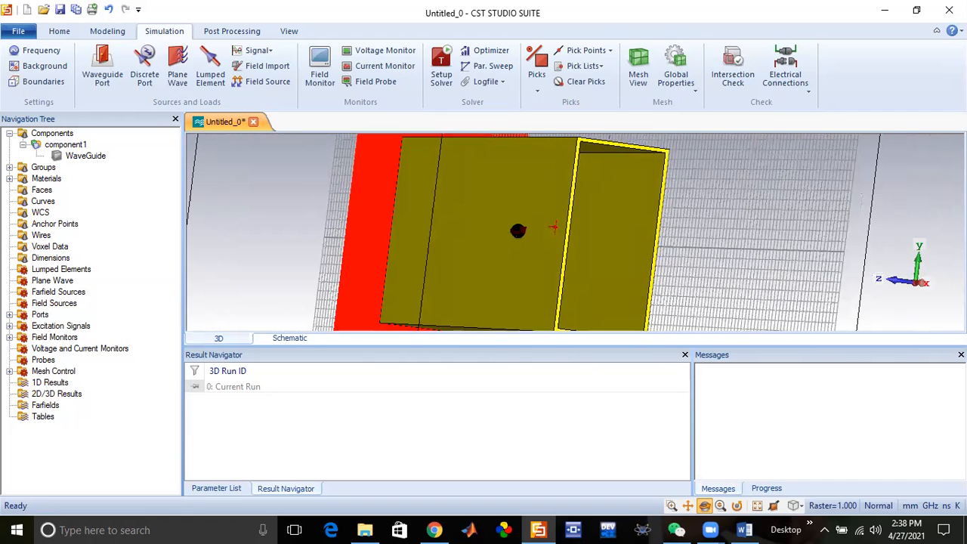
left_click_drag(588, 227, 568, 224)
scroll(568, 224, "down", 3)
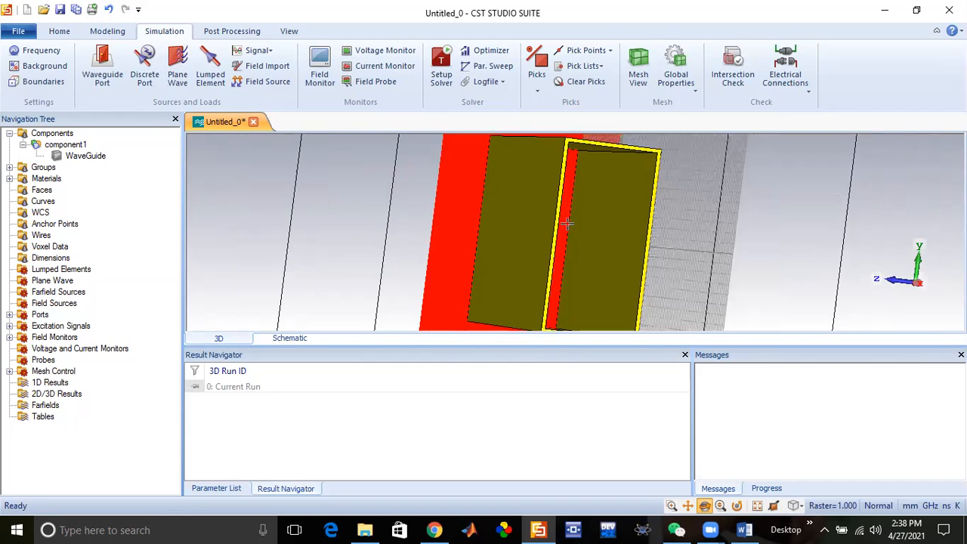
scroll(518, 229, "up", 2)
scroll(562, 227, "up", 2)
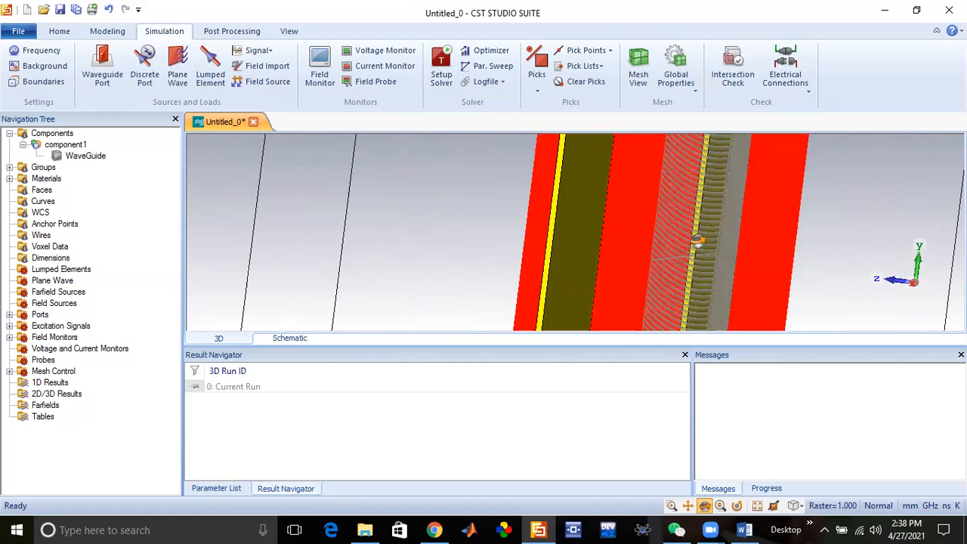
scroll(703, 238, "up", 2)
scroll(656, 235, "up", 1)
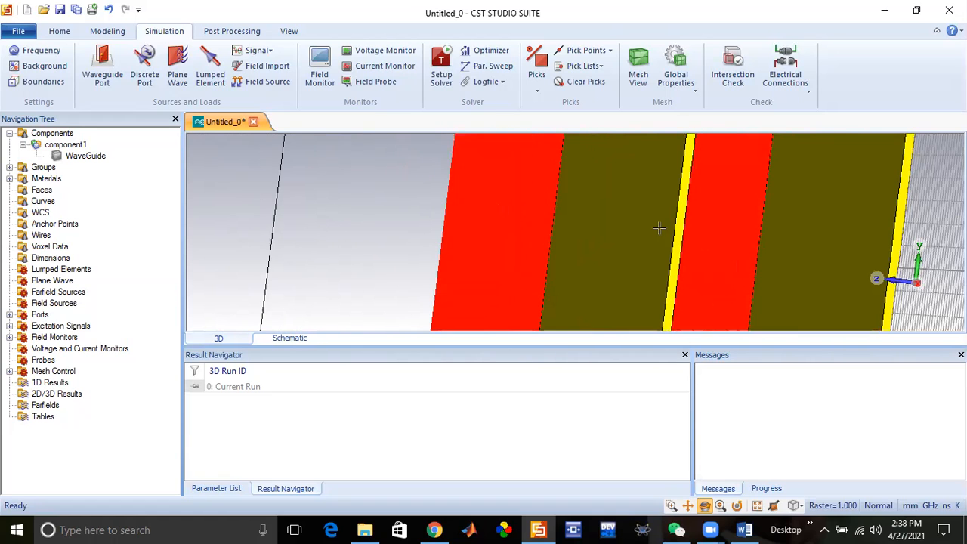
scroll(659, 227, "down", 3)
scroll(659, 227, "up", 2)
left_click(540, 89)
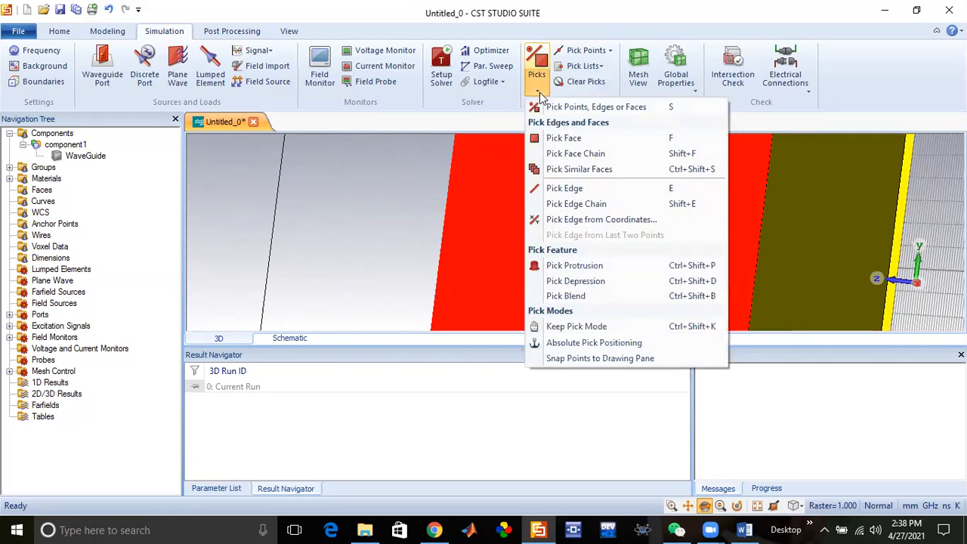
left_click(572, 136)
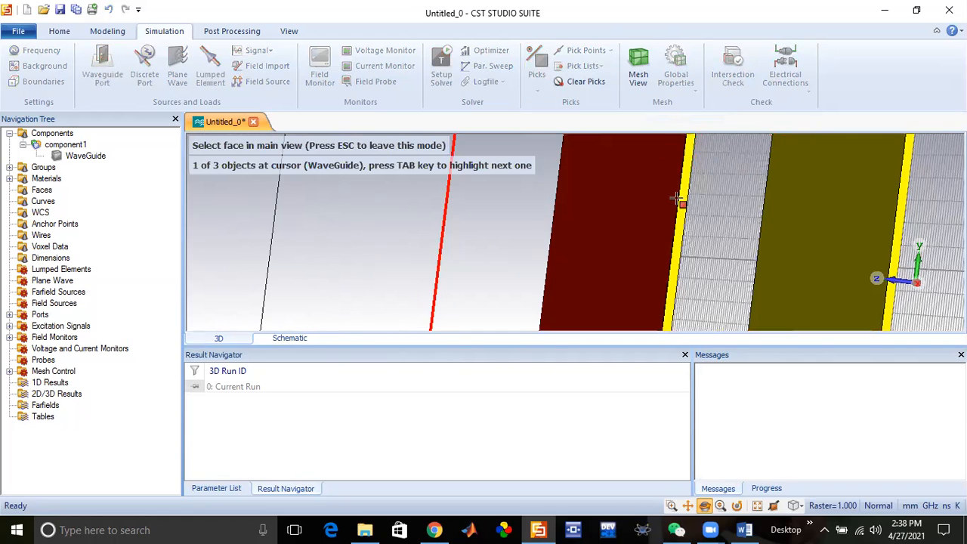
left_click(688, 204)
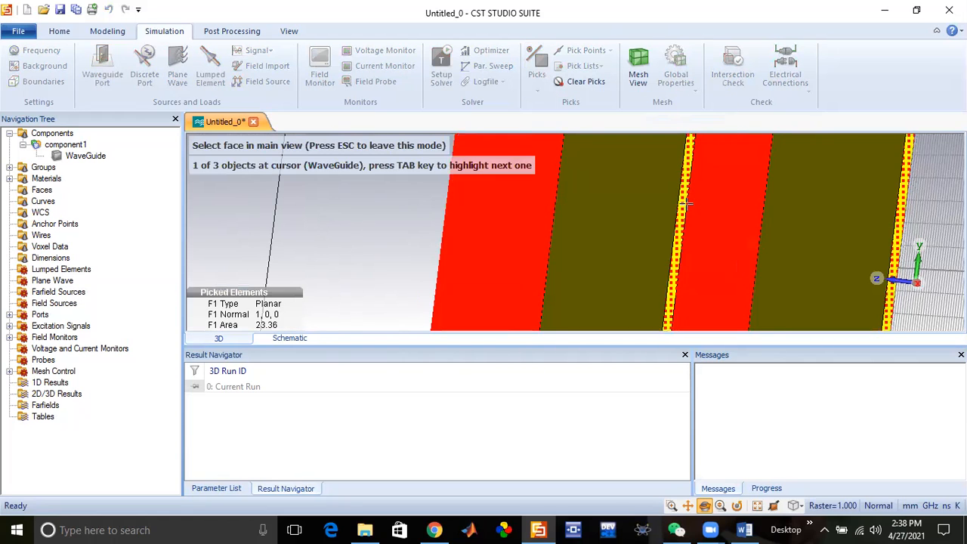
Step: Start a second waveguide port on the picked rim face and extend its Ymin and Ymax limits by 10 each
scroll(684, 206, "down", 5)
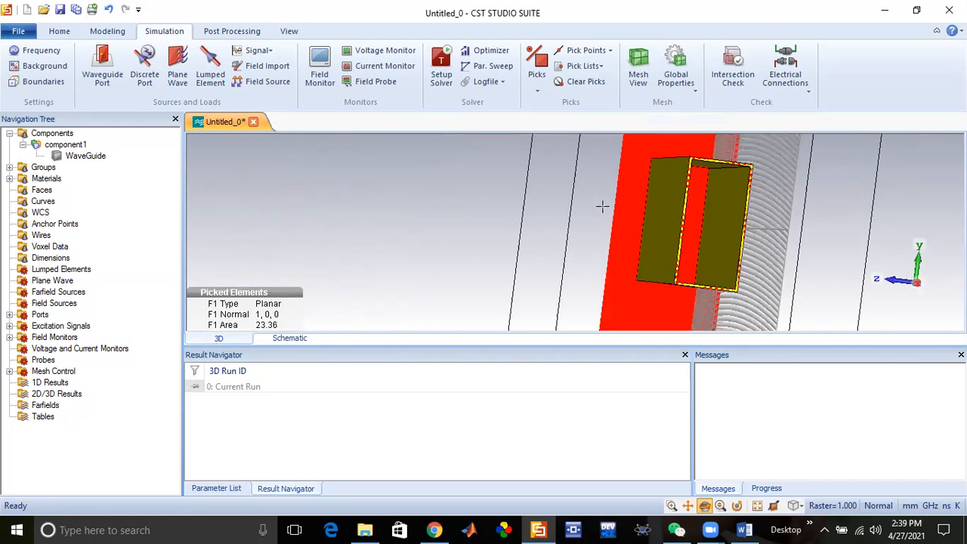
left_click(107, 53)
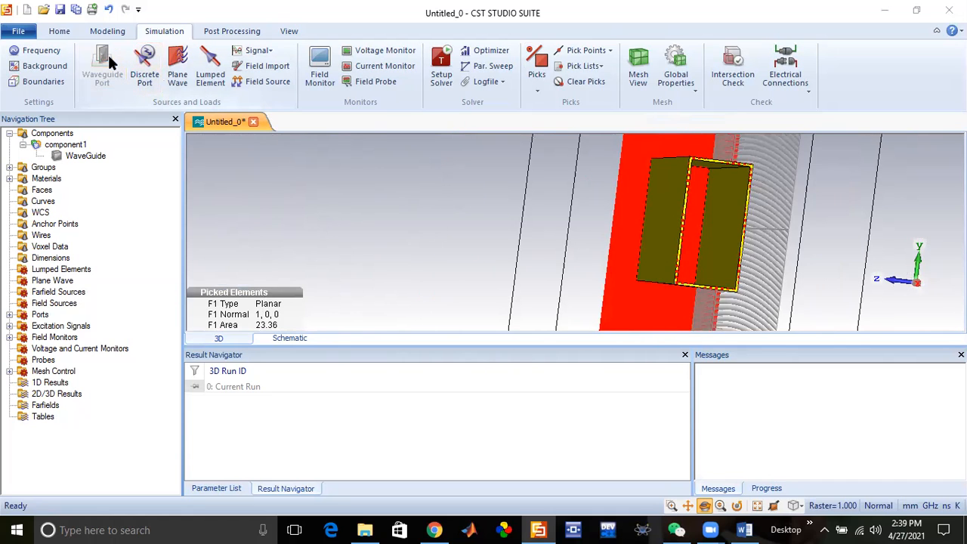
left_click(809, 217)
double_click(810, 217)
type("10")
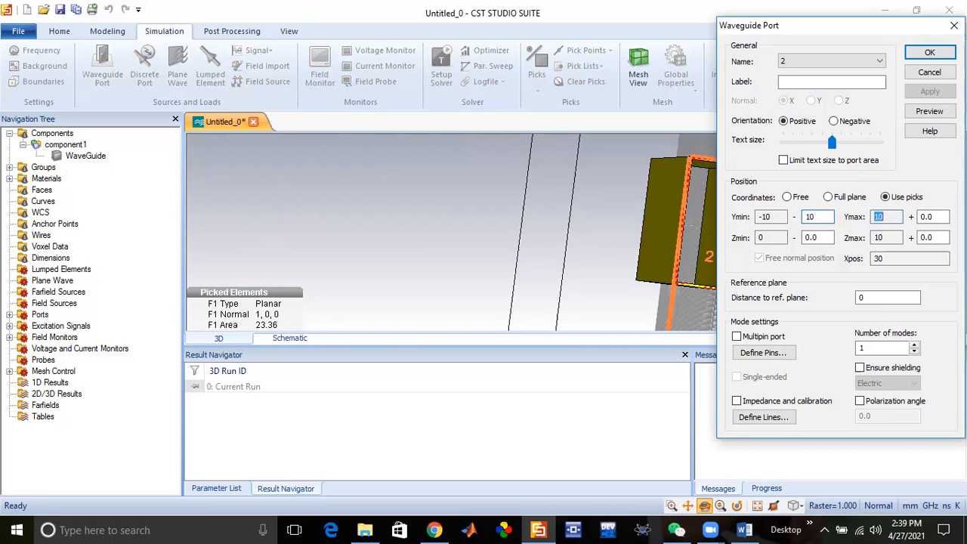
key("Tab")
type("10")
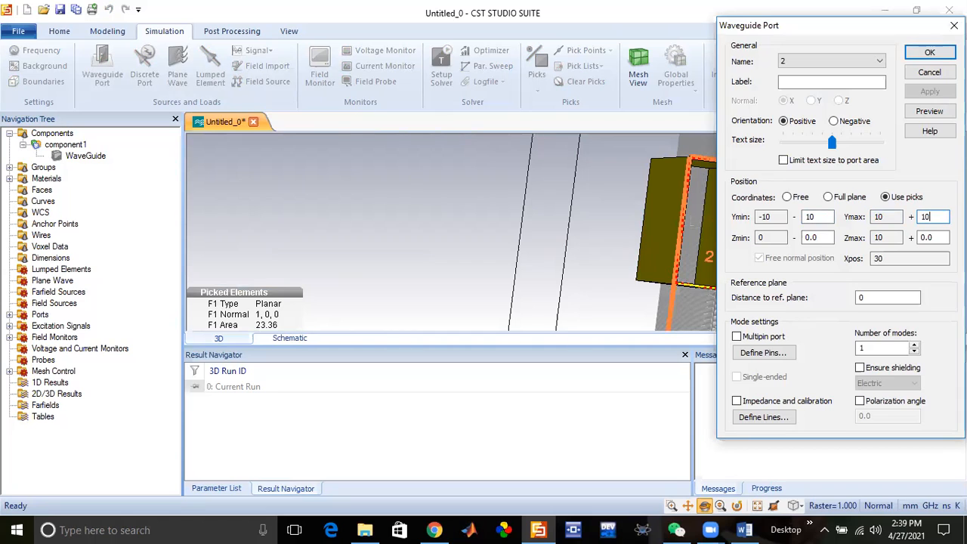
Step: Extend port 2 by 5 at both Zmin and Zmax, preview it, and create the port
key("Tab")
key("Tab")
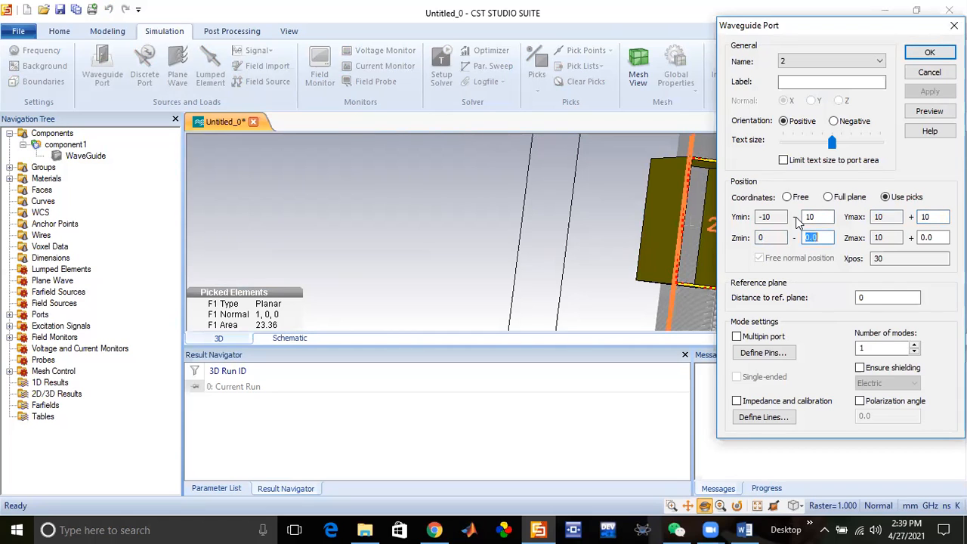
type("5")
key("Tab")
type("5")
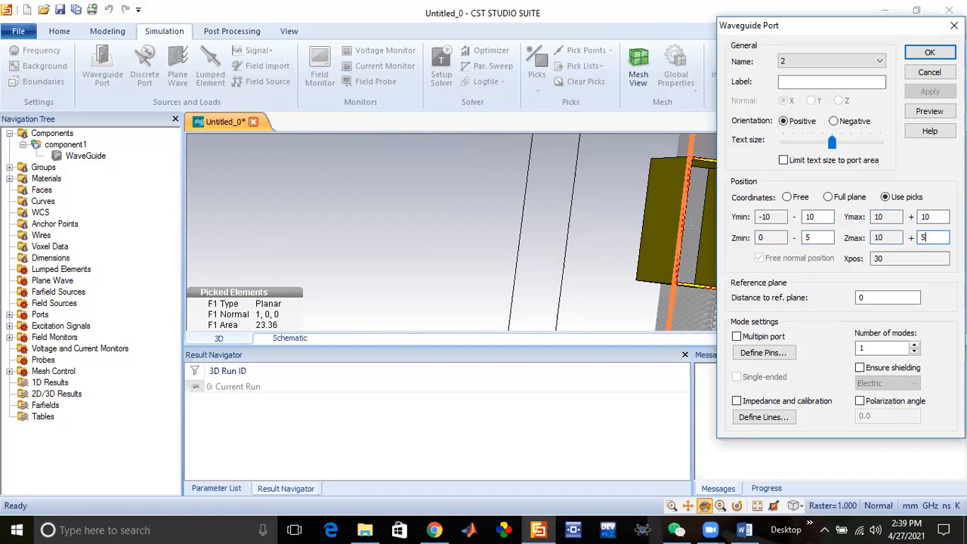
left_click(928, 111)
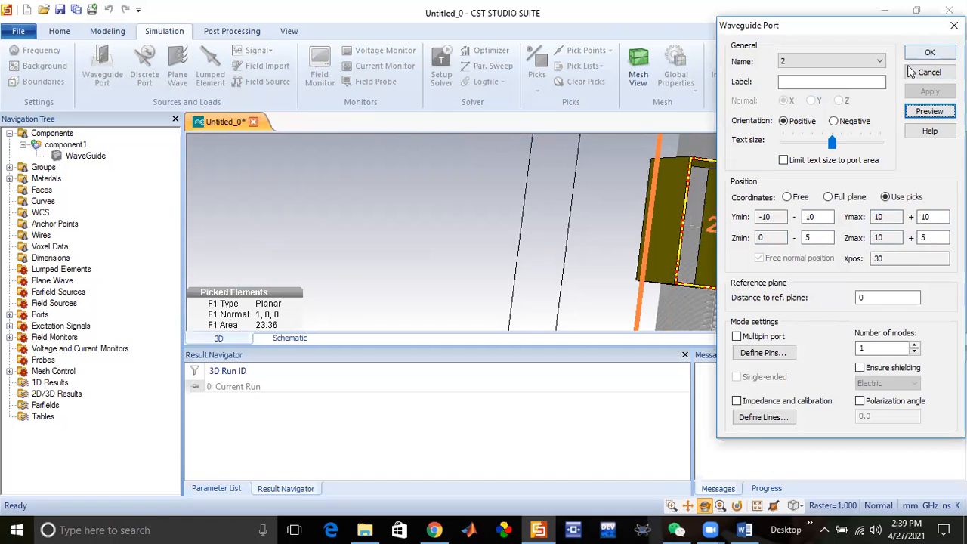
left_click(928, 51)
Step: Examine the ports at both waveguide ends, finishing with the whole model in a front view of the XY plane
scroll(787, 193, "up", 1)
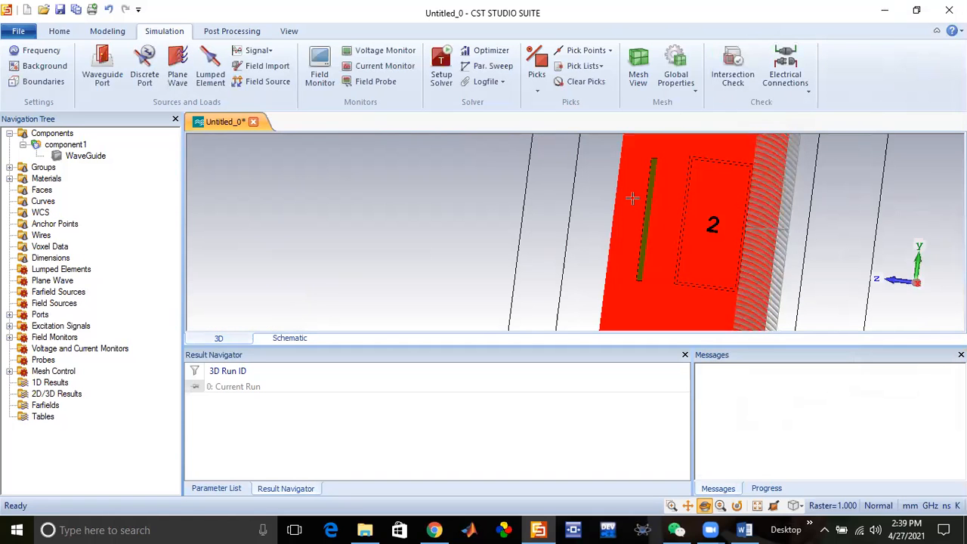
scroll(639, 201, "up", 1)
scroll(819, 224, "up", 1)
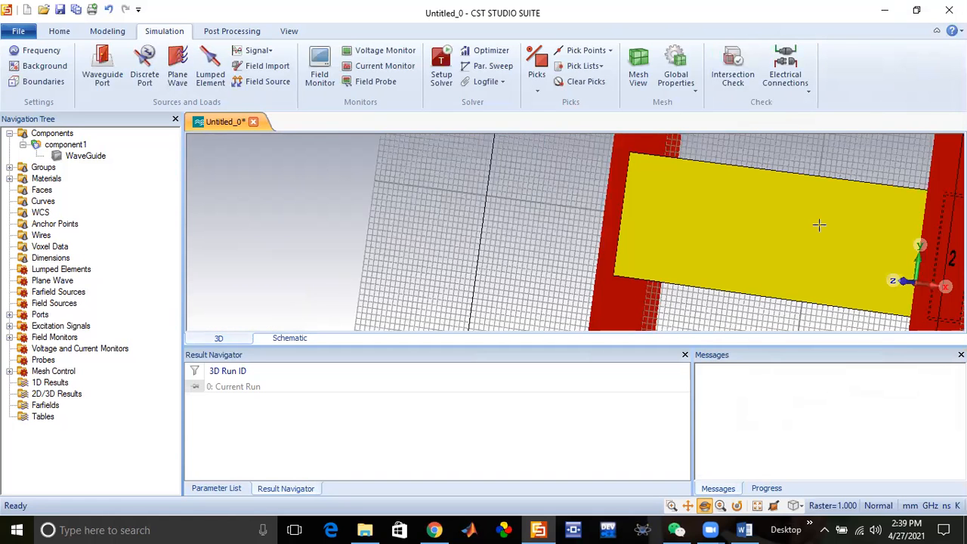
key("space")
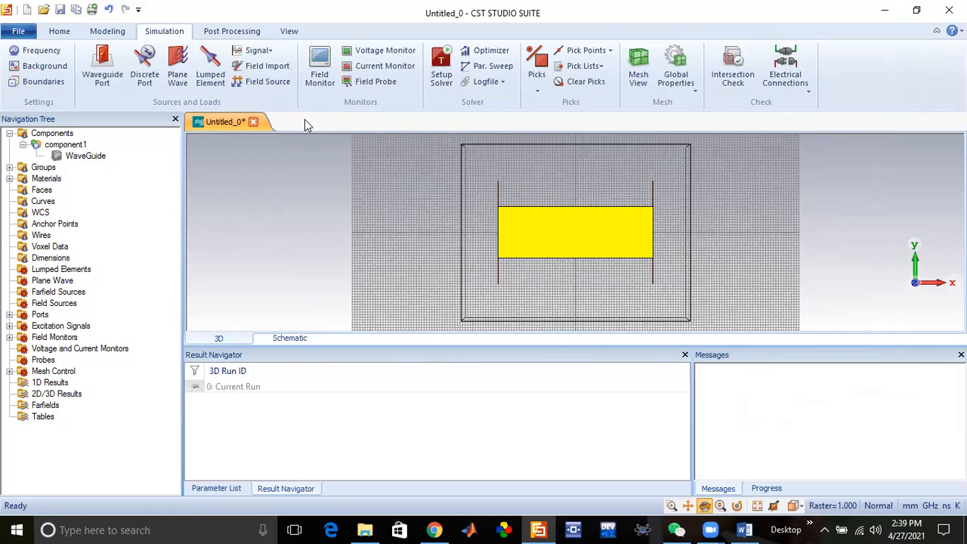
Step: Define an H-field and surface current monitor at 5.5 GHz, replacing the existing monitor of the same name
left_click(441, 66)
left_click(112, 32)
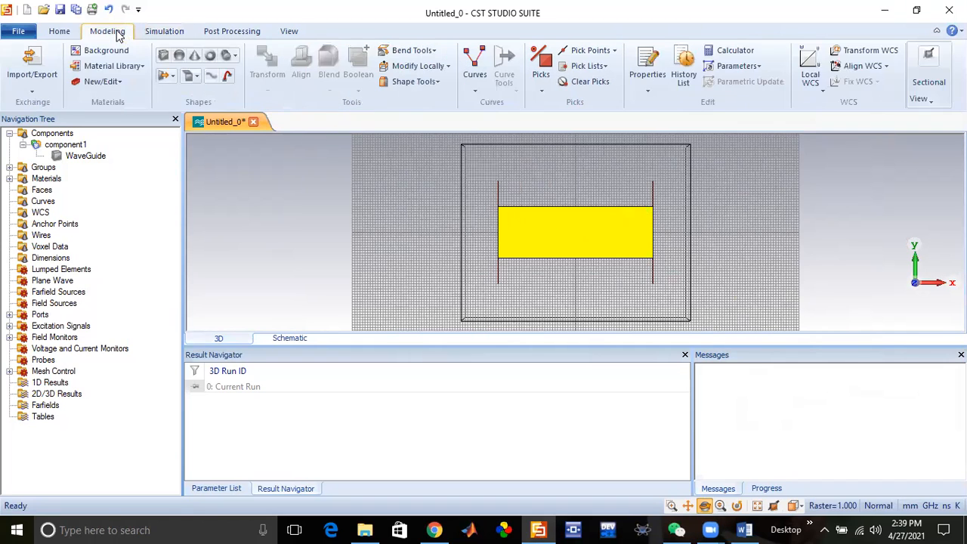
left_click(164, 31)
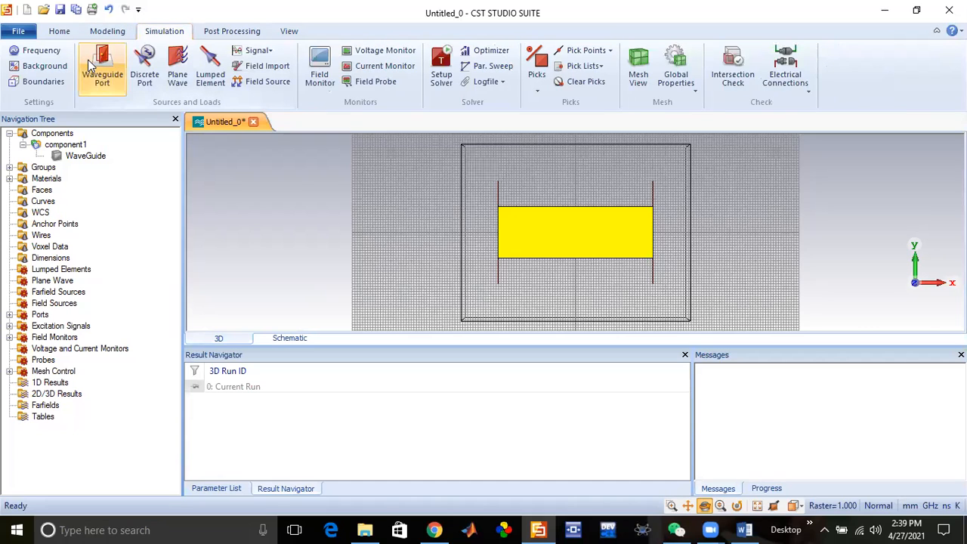
left_click(320, 70)
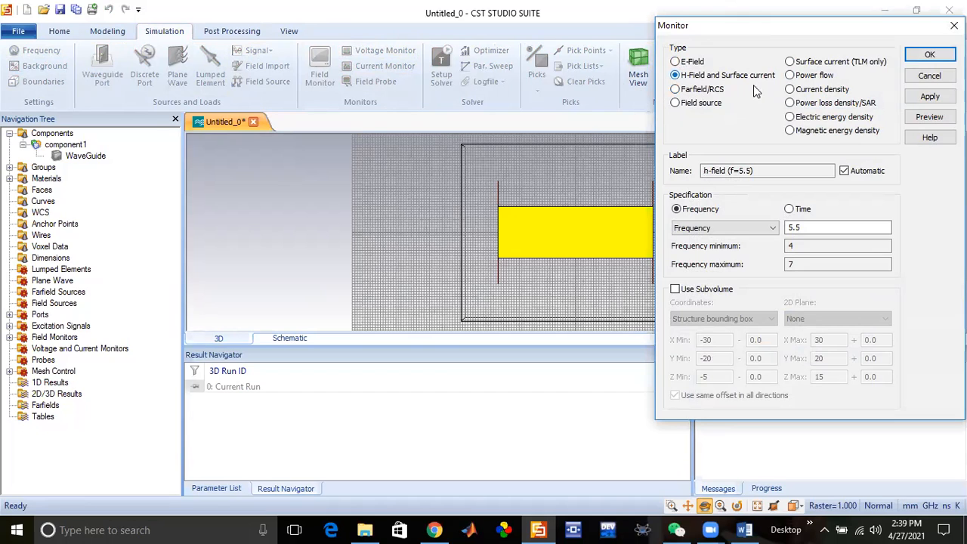
left_click(929, 97)
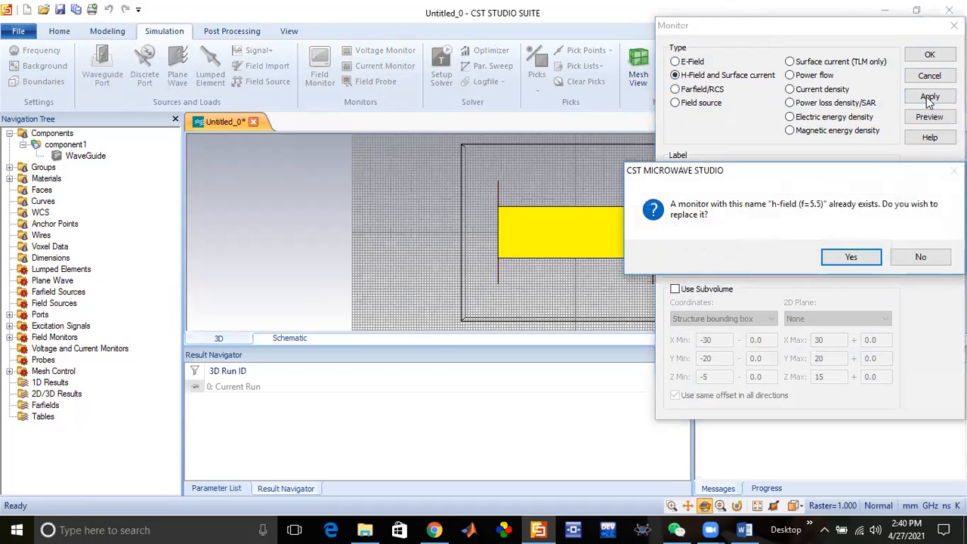
left_click(846, 257)
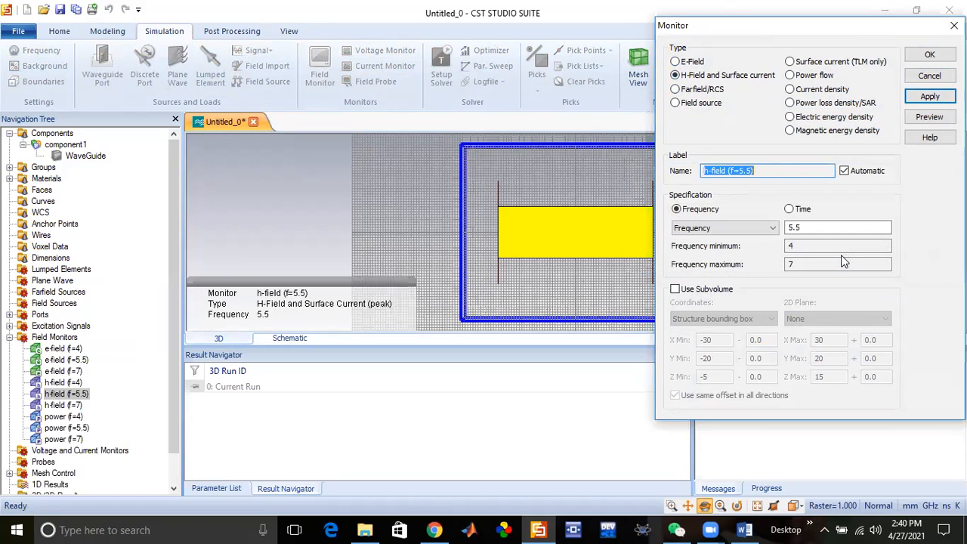
left_click(929, 56)
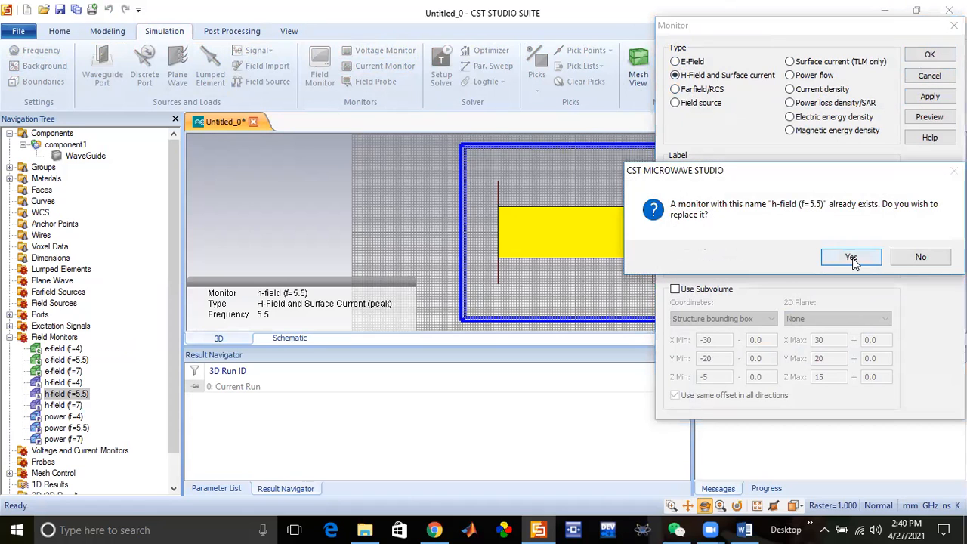
left_click(852, 258)
Step: Run the time domain solver with hexahedral mesh, -30 dB accuracy, and all ports and modes excited
left_click_drag(744, 229, 651, 229)
mouse_move(489, 226)
left_mouse_down()
mouse_move(538, 235)
mouse_move(490, 226)
left_mouse_up()
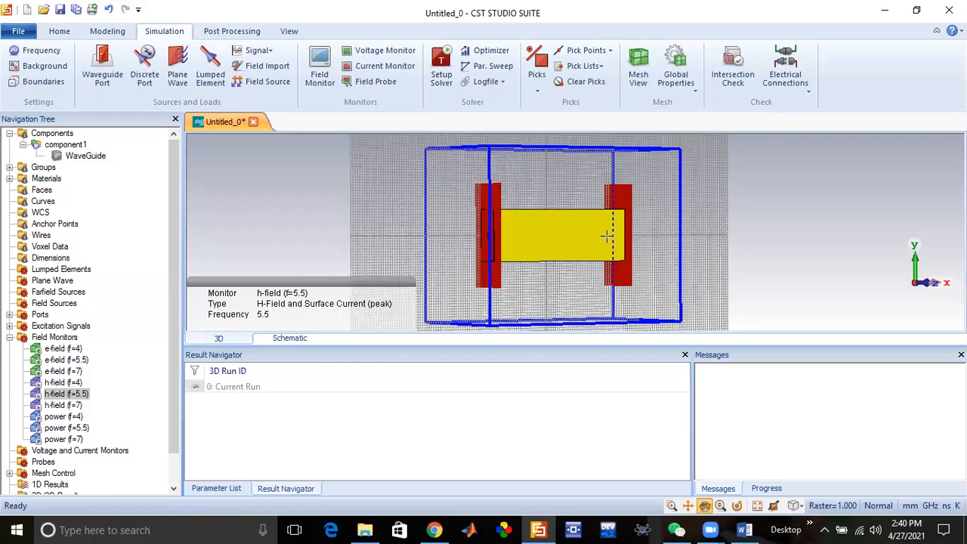
left_click_drag(607, 236, 581, 240)
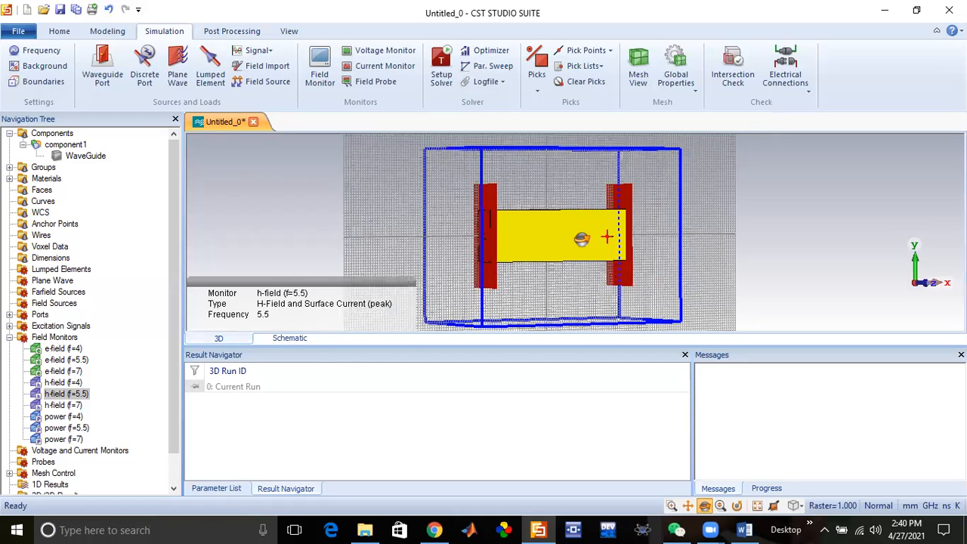
left_click(442, 83)
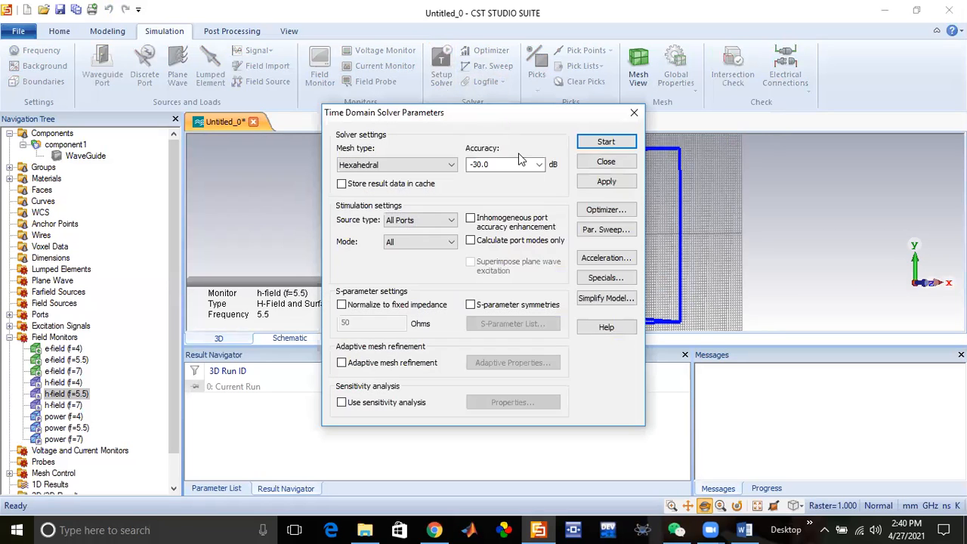
left_click(608, 142)
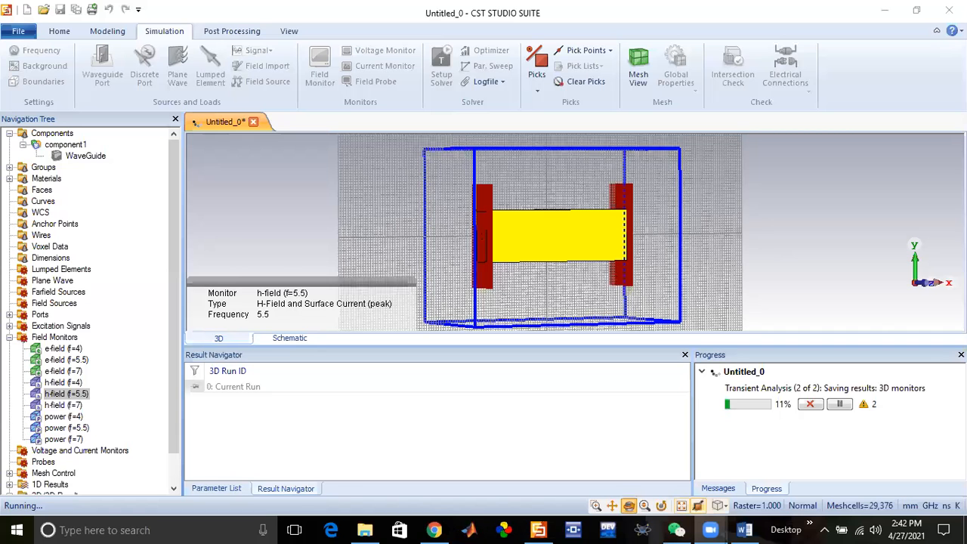
Step: Switch to WhatsApp, send the copied meeting screenshot to the Electronics 6th semester chat, and switch back to CST Studio Suite
left_click(434, 529)
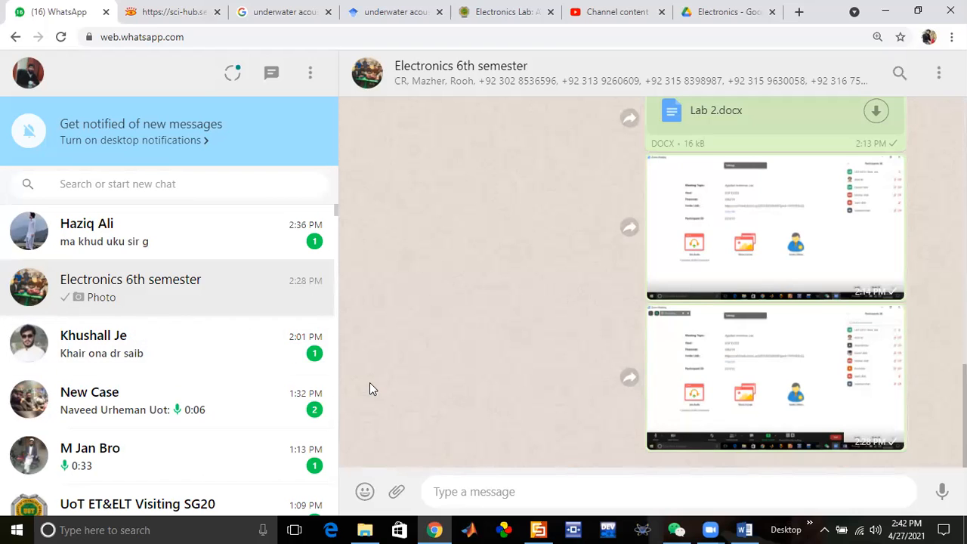
key("ctrl+v")
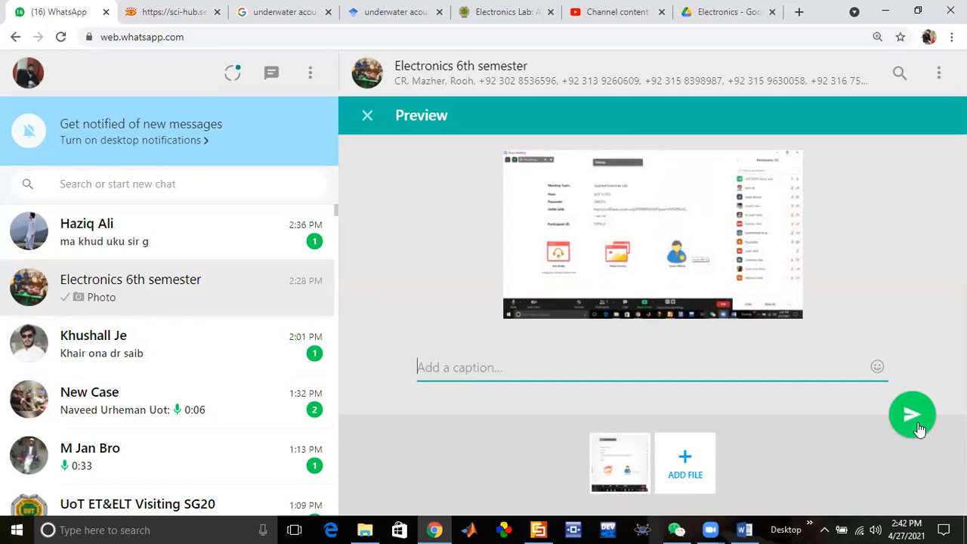
left_click(916, 417)
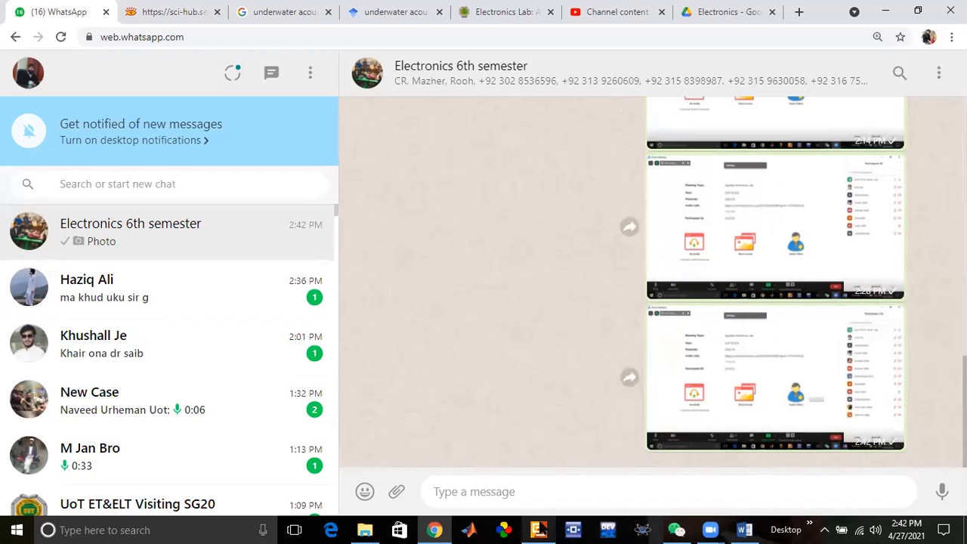
left_click(538, 529)
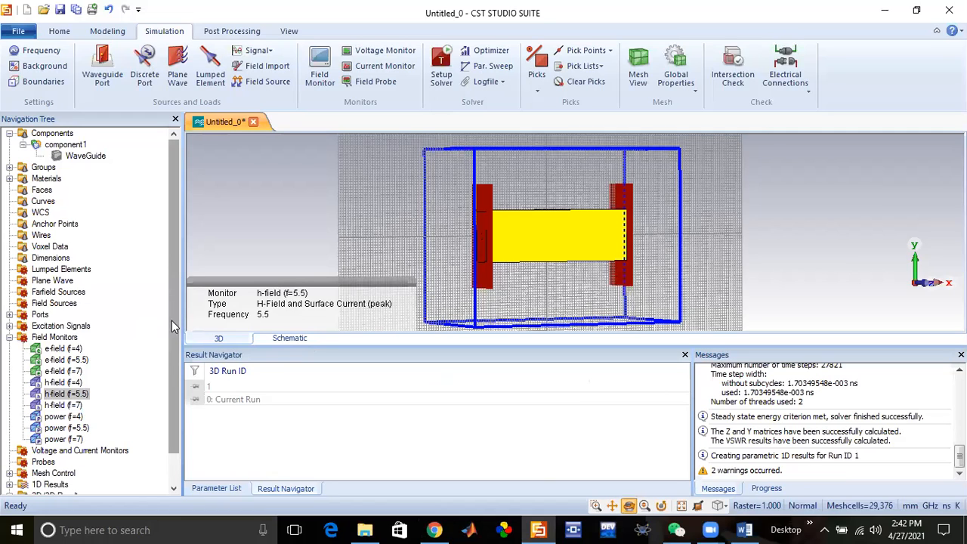
scroll(181, 370, "down", 1)
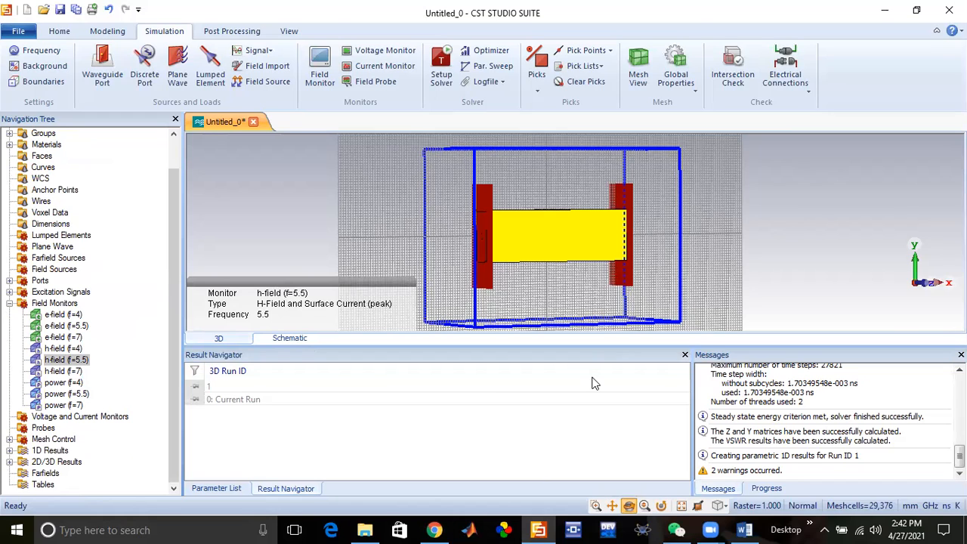
mouse_move(404, 263)
left_mouse_down()
mouse_move(423, 229)
mouse_move(514, 271)
mouse_move(554, 323)
mouse_move(563, 254)
mouse_move(647, 236)
left_mouse_up()
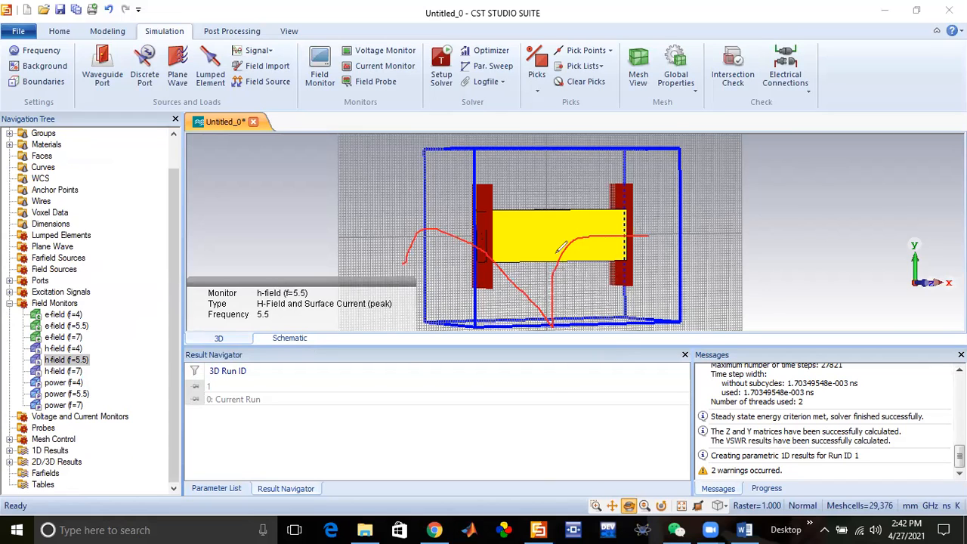
key("Escape")
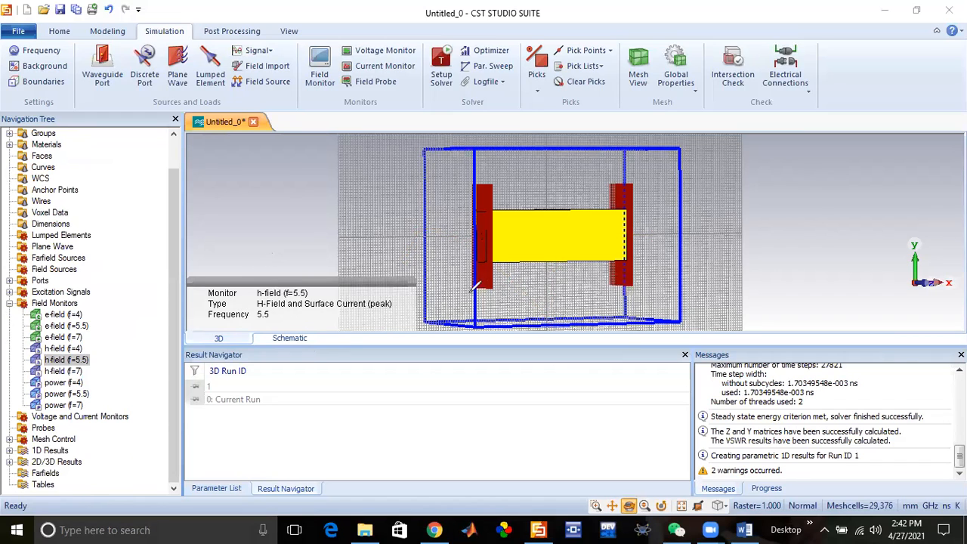
mouse_move(238, 287)
left_mouse_down()
mouse_move(416, 258)
mouse_move(671, 165)
left_mouse_up()
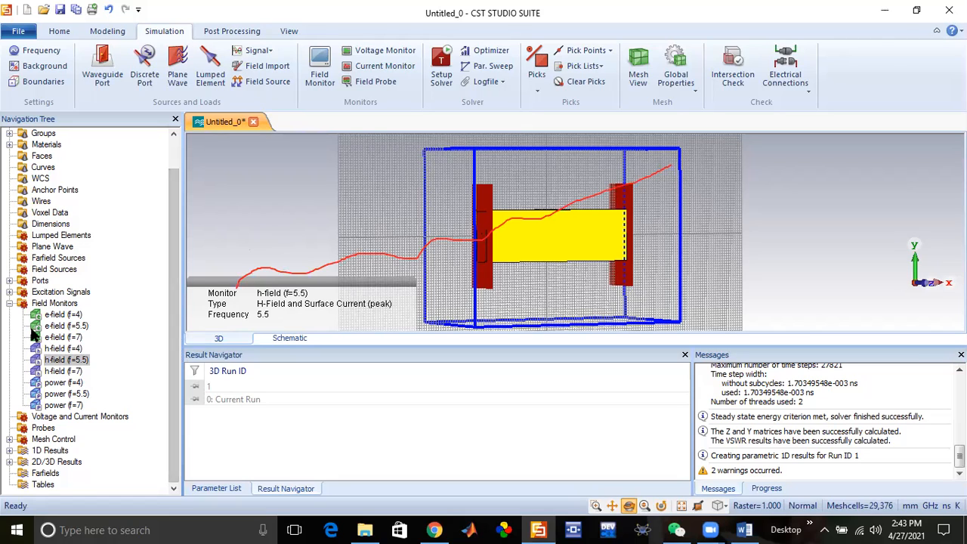
Step: Examine the S-parameter curves S1,1, S2,2, S1,2 and S2,1 in the 1D results, and return to the 3D model
left_click(9, 451)
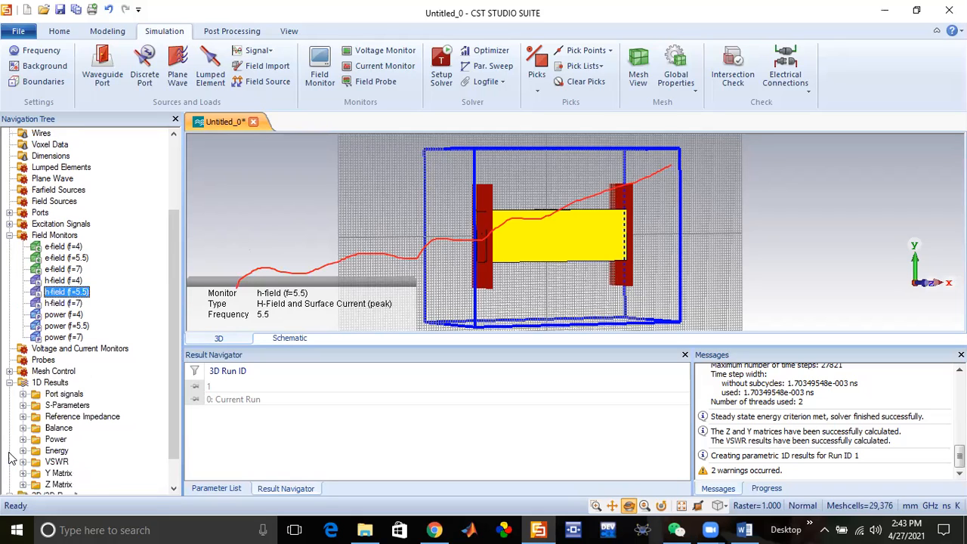
left_click(23, 406)
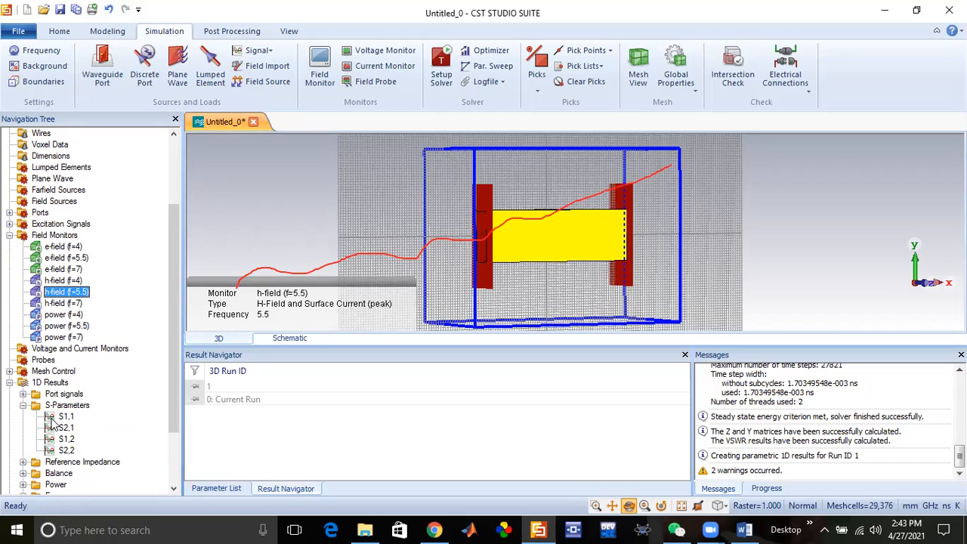
left_click(47, 417)
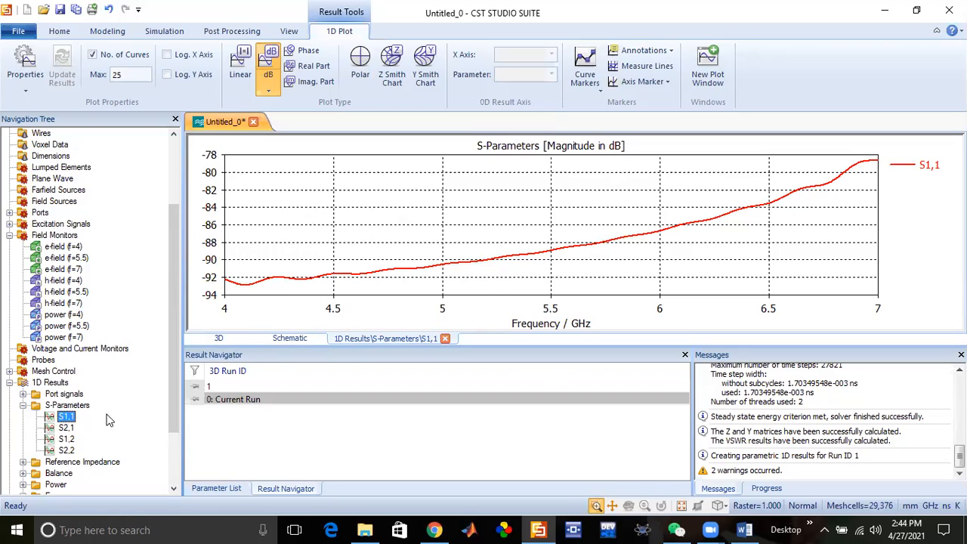
left_click(66, 451)
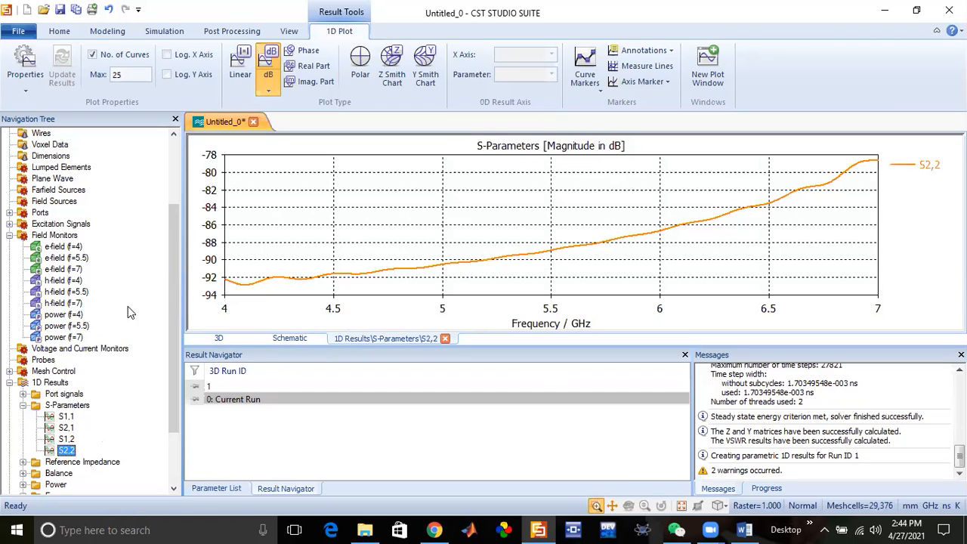
left_click(66, 439)
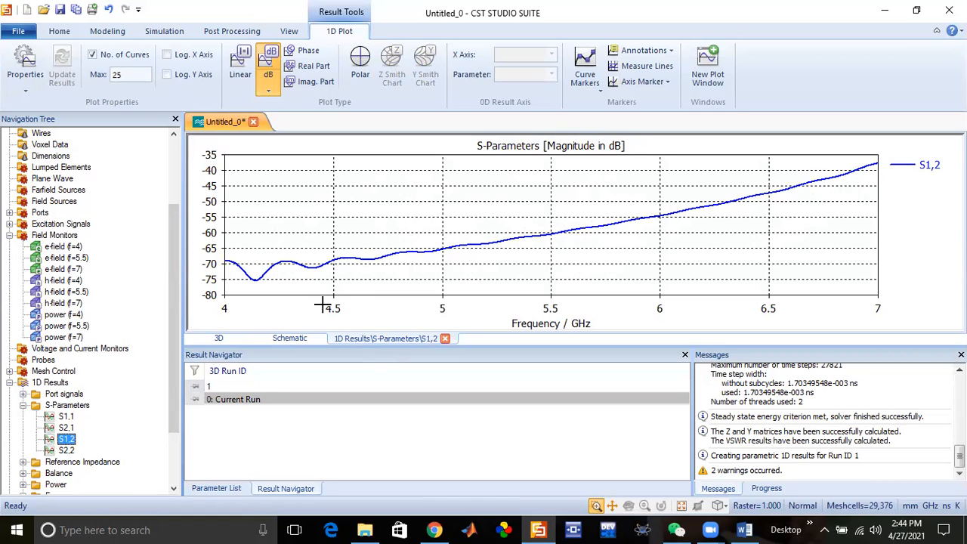
left_click(69, 428)
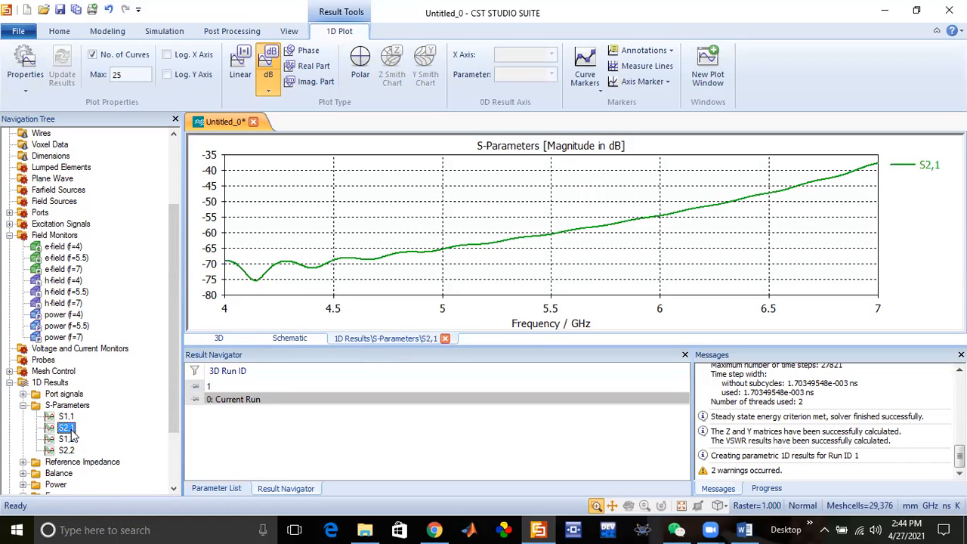
left_click(9, 383)
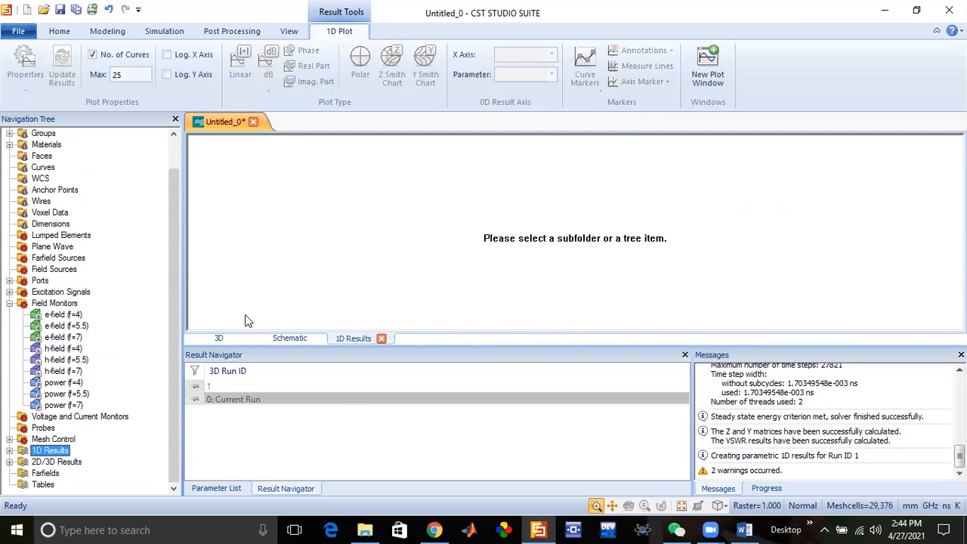
left_click(227, 337)
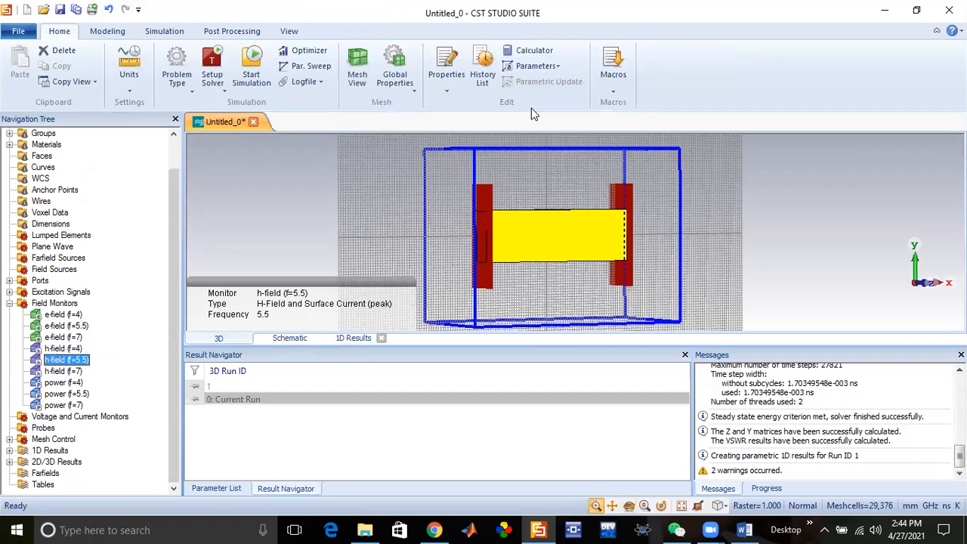
key("r")
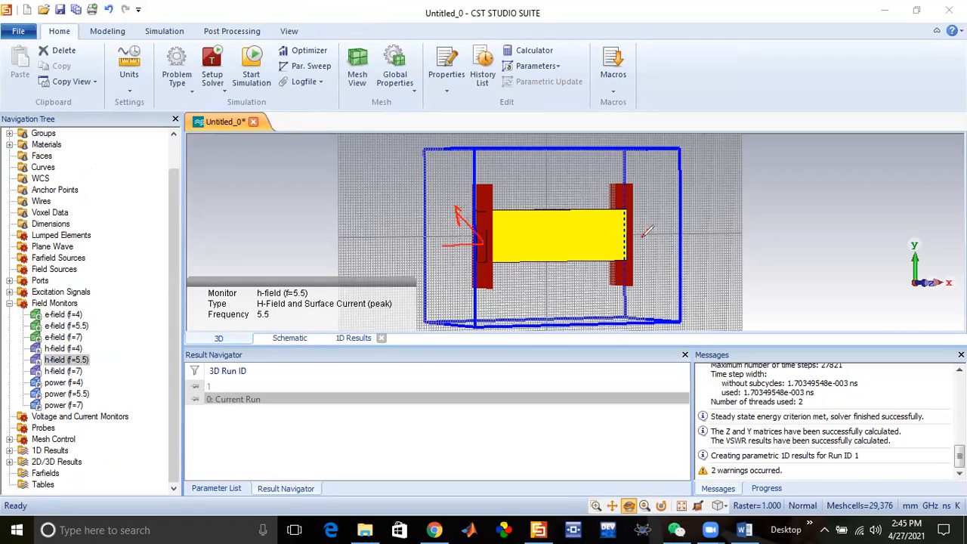
mouse_move(496, 240)
left_mouse_down()
mouse_move(615, 236)
mouse_move(624, 226)
mouse_move(552, 216)
left_mouse_up()
mouse_move(493, 168)
left_mouse_down()
mouse_move(538, 150)
mouse_move(551, 162)
mouse_move(550, 148)
mouse_move(581, 144)
left_mouse_up()
mouse_move(518, 182)
left_mouse_down()
mouse_move(569, 172)
mouse_move(644, 133)
left_mouse_up()
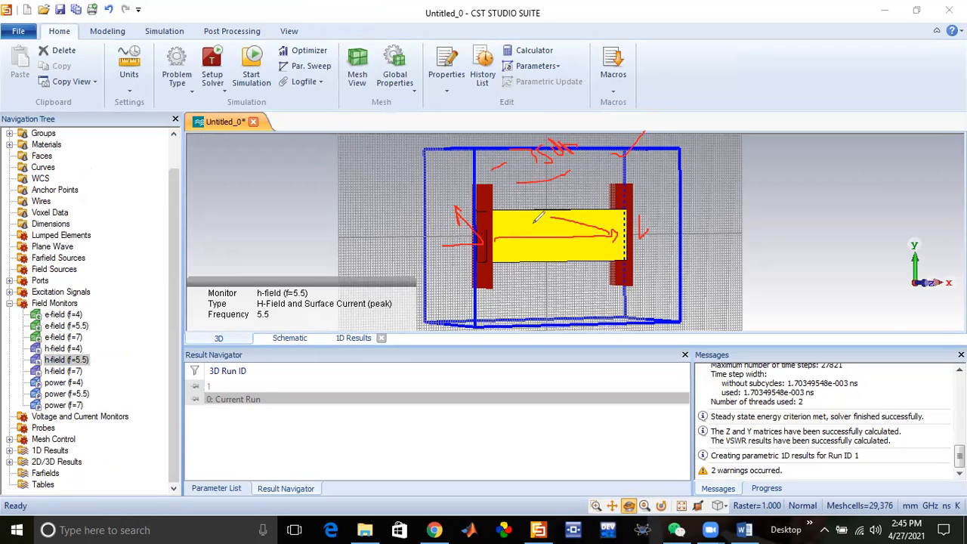
left_click(633, 107)
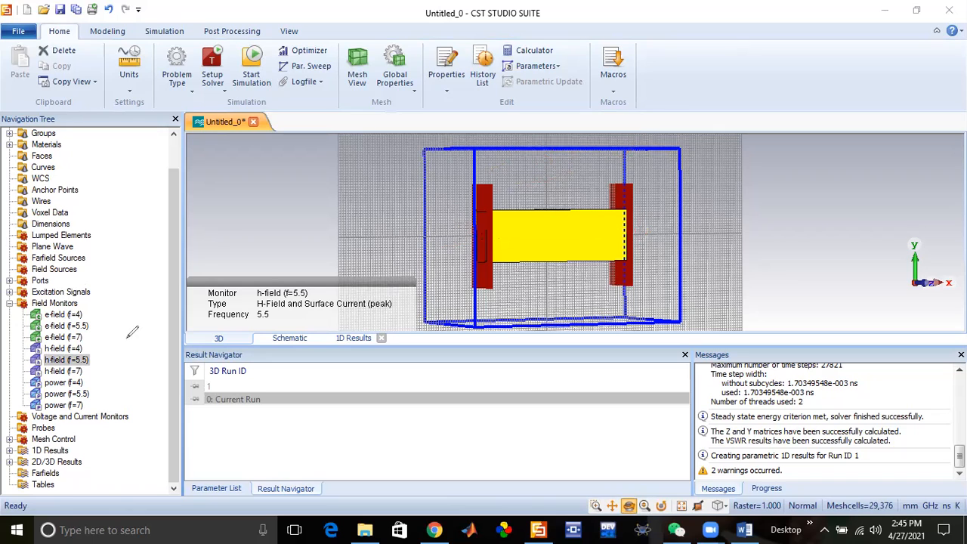
left_click(265, 99)
left_click(477, 238)
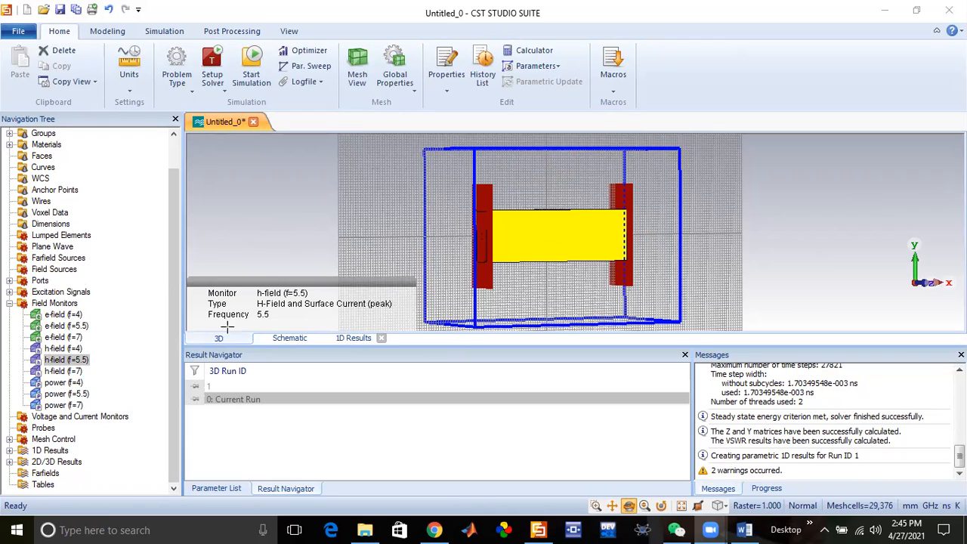
Step: Display the 5.5 GHz E-field excited by port 2 from the 2D/3D results and inspect it close up inside the waveguide
left_click(9, 462)
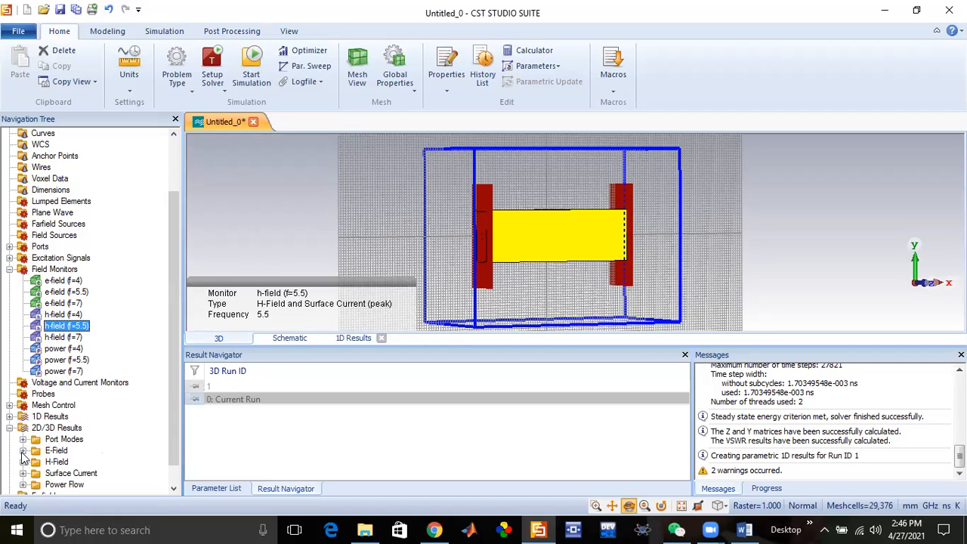
left_click(23, 451)
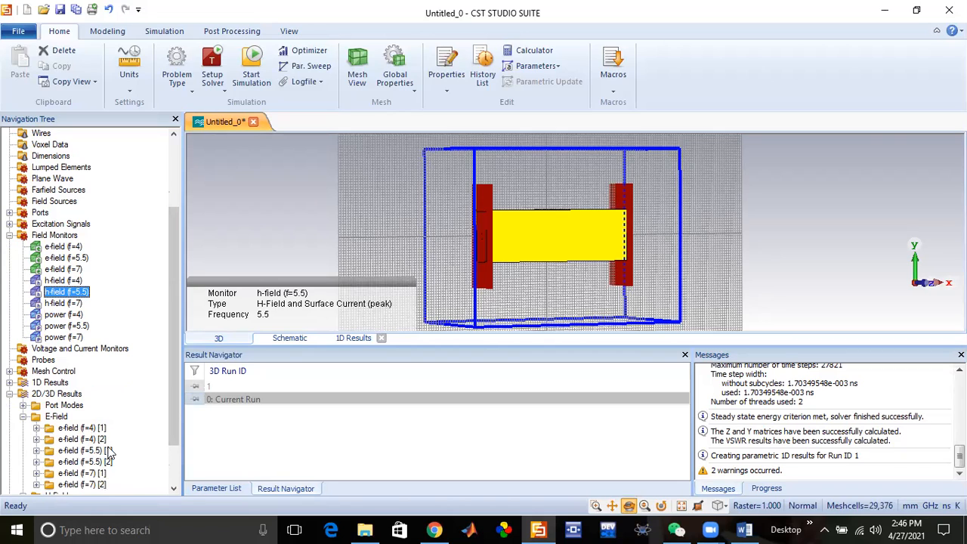
left_click(37, 462)
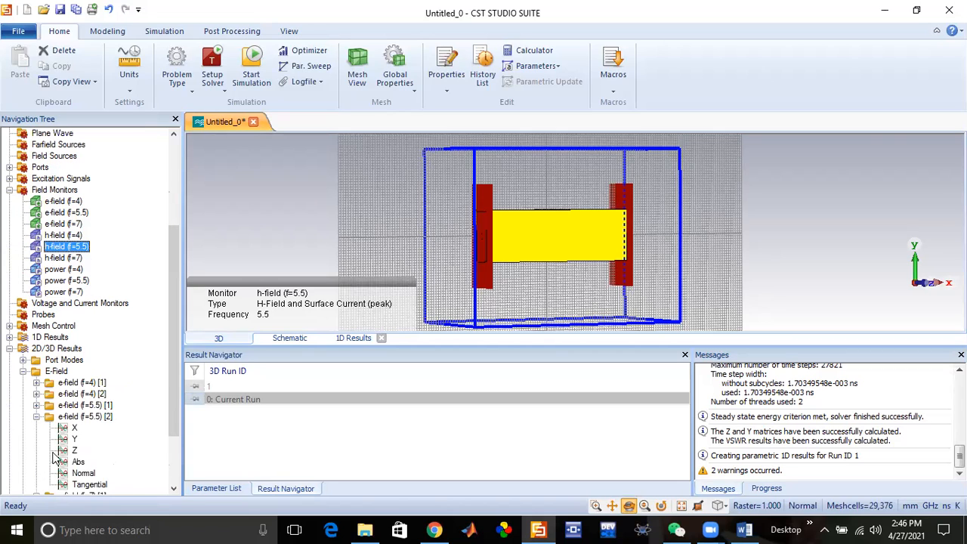
left_click(85, 420)
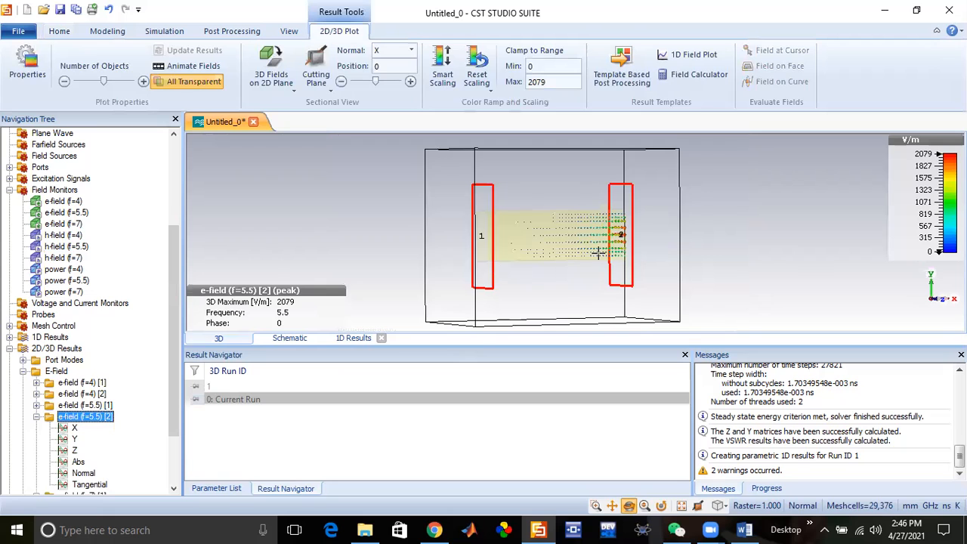
scroll(593, 251, "up", 3)
scroll(572, 251, "up", 1)
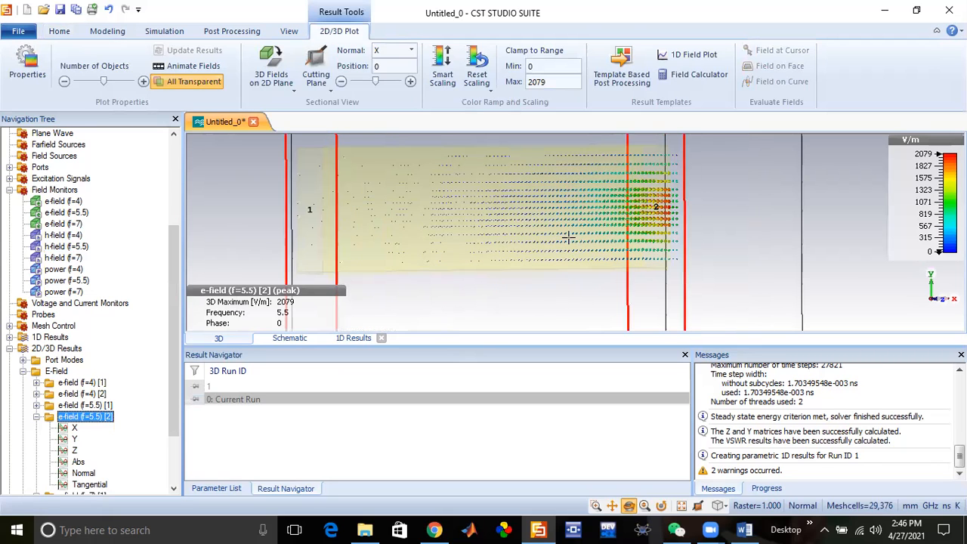
Step: Animate the 5.5 GHz E-field excited by port 2 with all objects transparent and inspect it along the waveguide
left_click(188, 82)
left_click(189, 82)
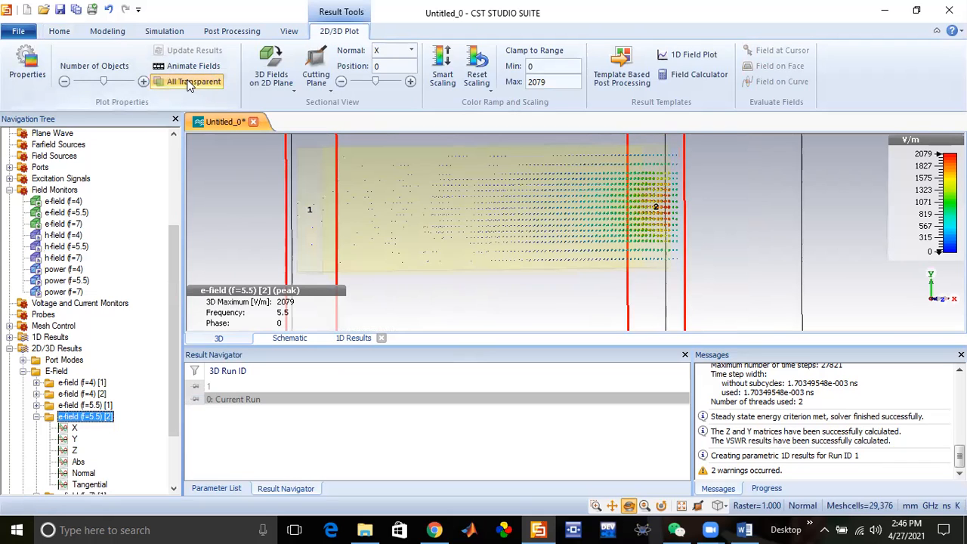
left_click(184, 67)
left_click(521, 220)
scroll(522, 222, "down", 1)
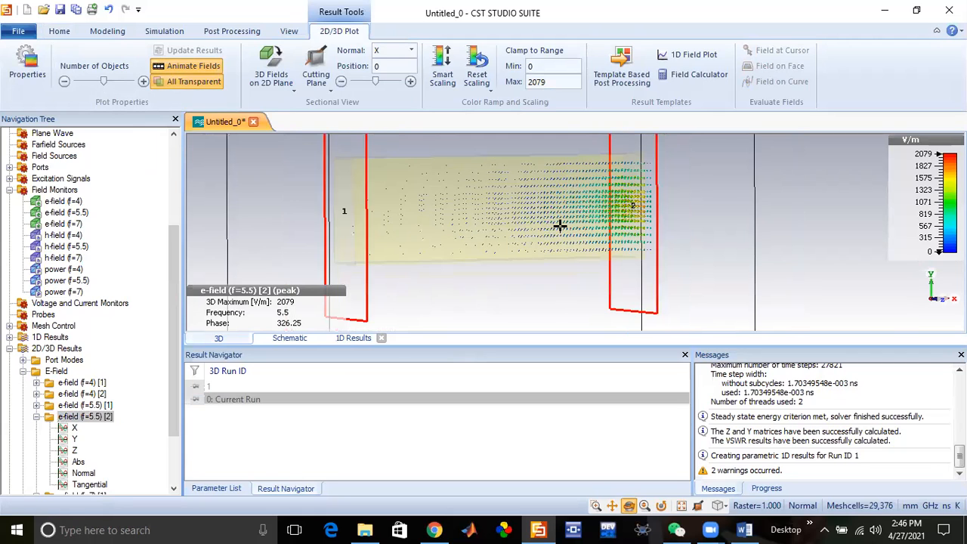
scroll(621, 222, "up", 1)
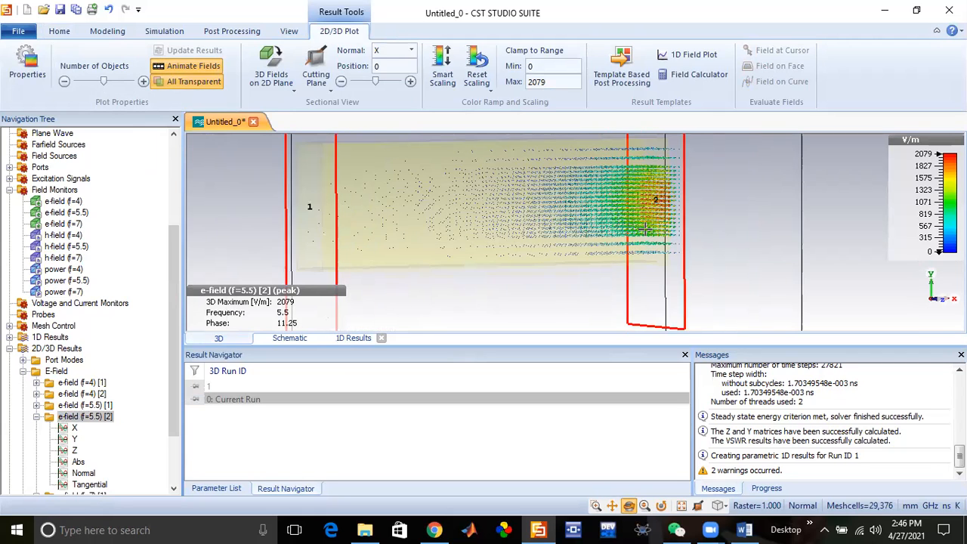
scroll(634, 200, "down", 1)
scroll(639, 204, "up", 1)
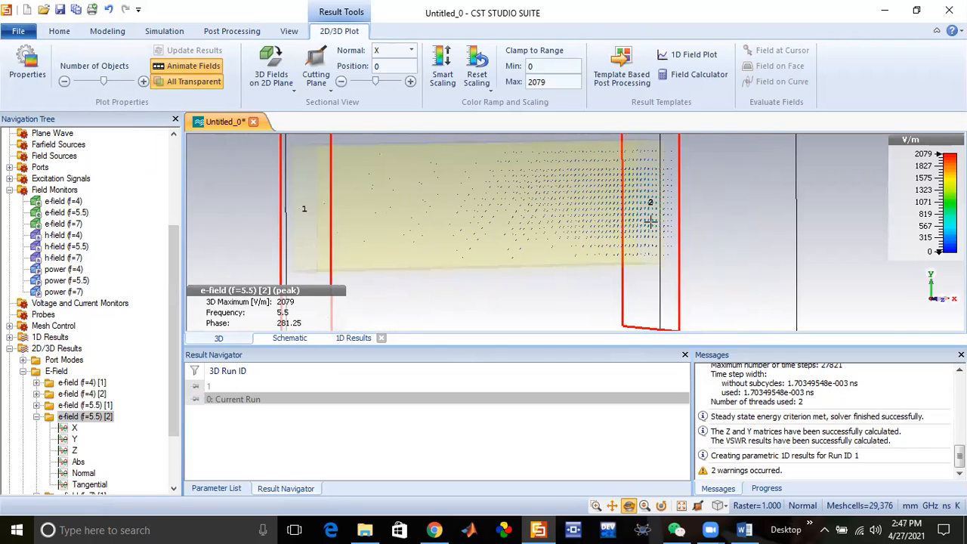
Step: Set the E-field color scale to dB and inspect the animated field near port 2
mouse_move(929, 174)
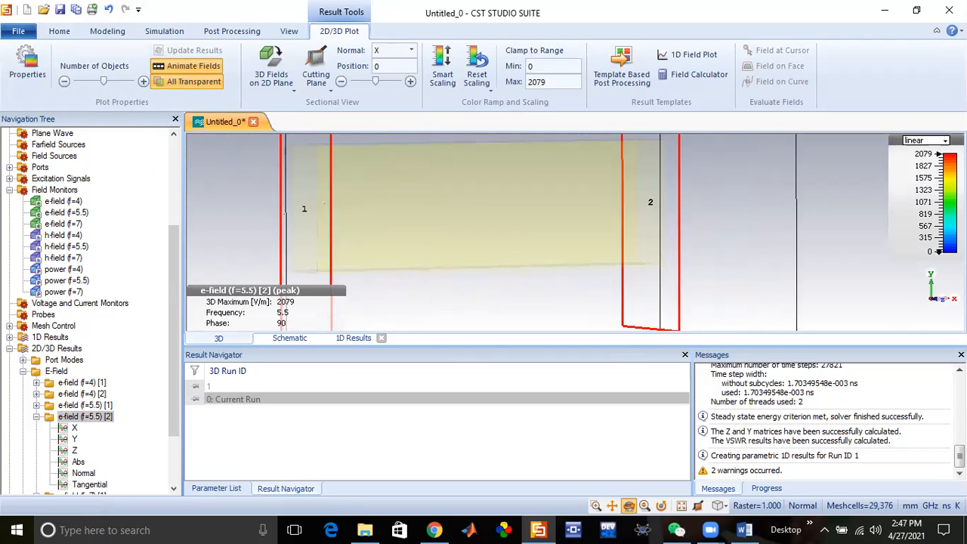
left_click(925, 141)
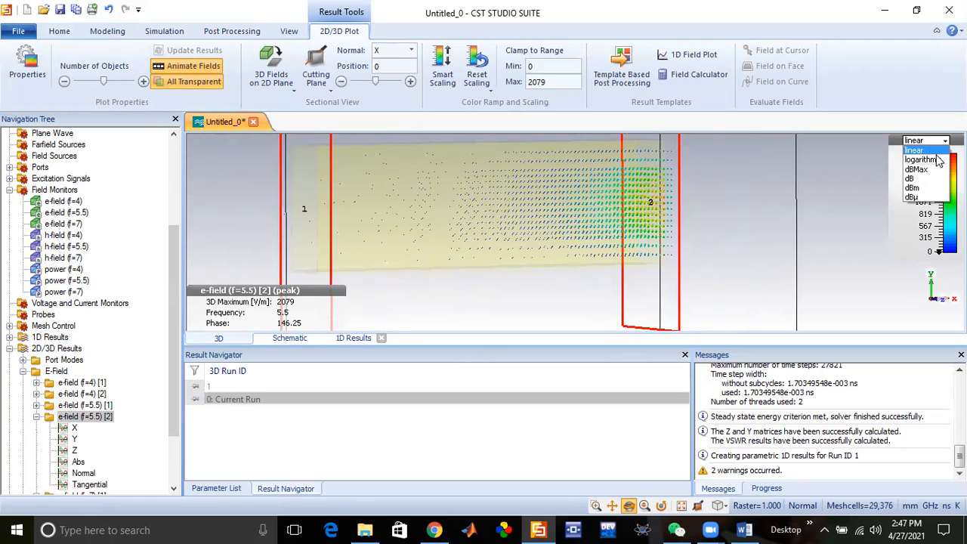
left_click(929, 168)
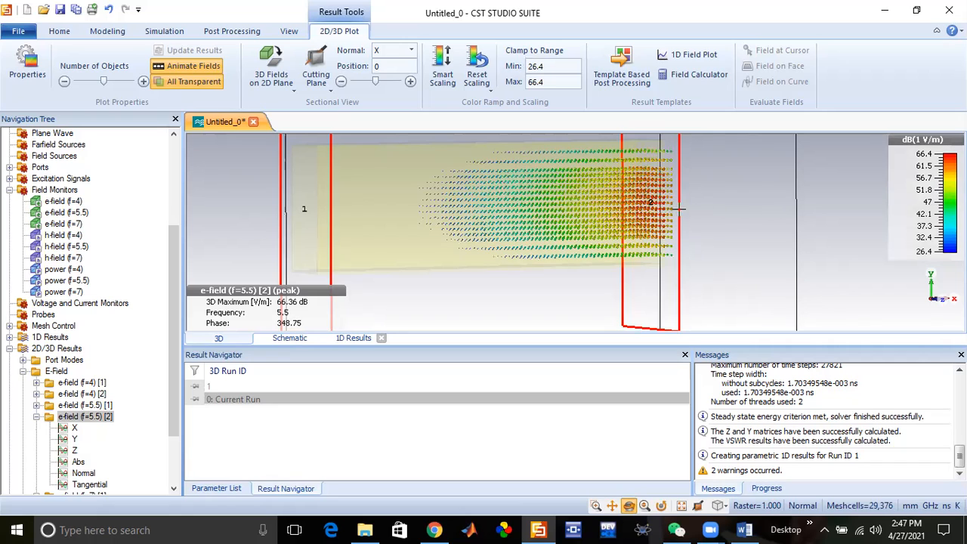
scroll(692, 203, "up", 3)
scroll(689, 200, "up", 2)
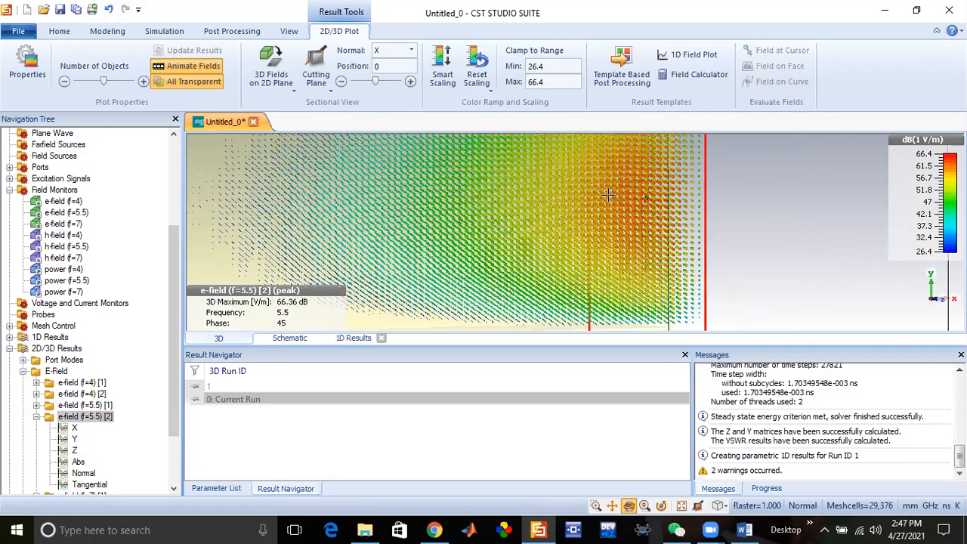
scroll(608, 195, "down", 3)
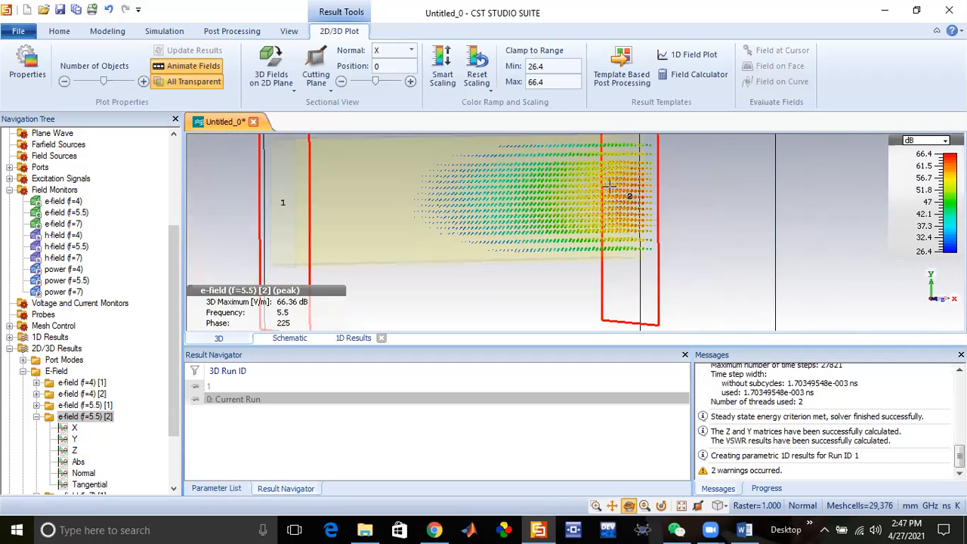
scroll(634, 149, "down", 2)
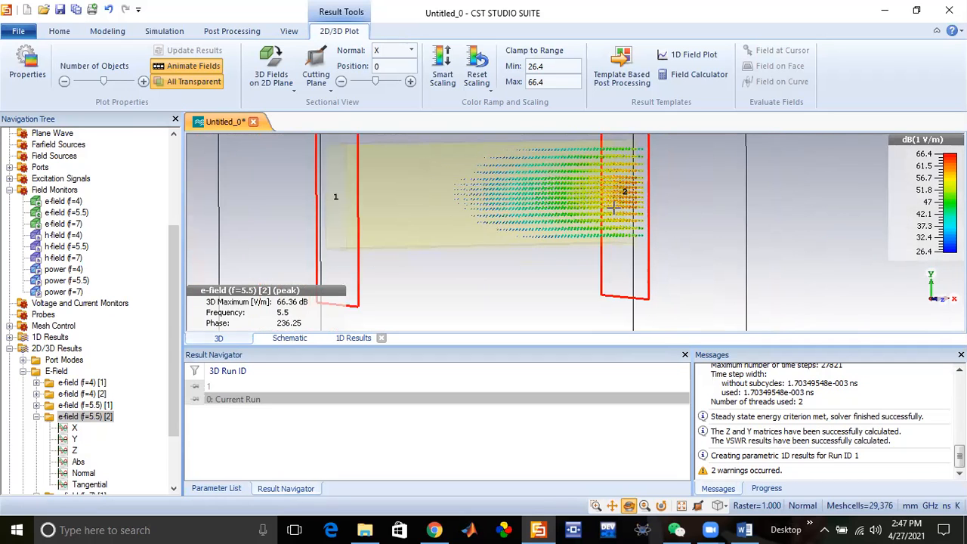
scroll(614, 206, "up", 2)
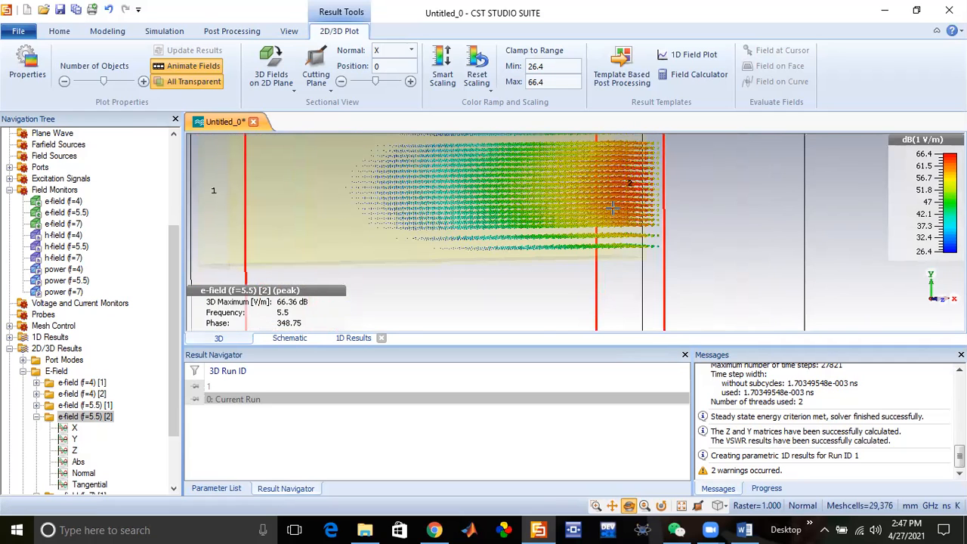
scroll(614, 205, "down", 2)
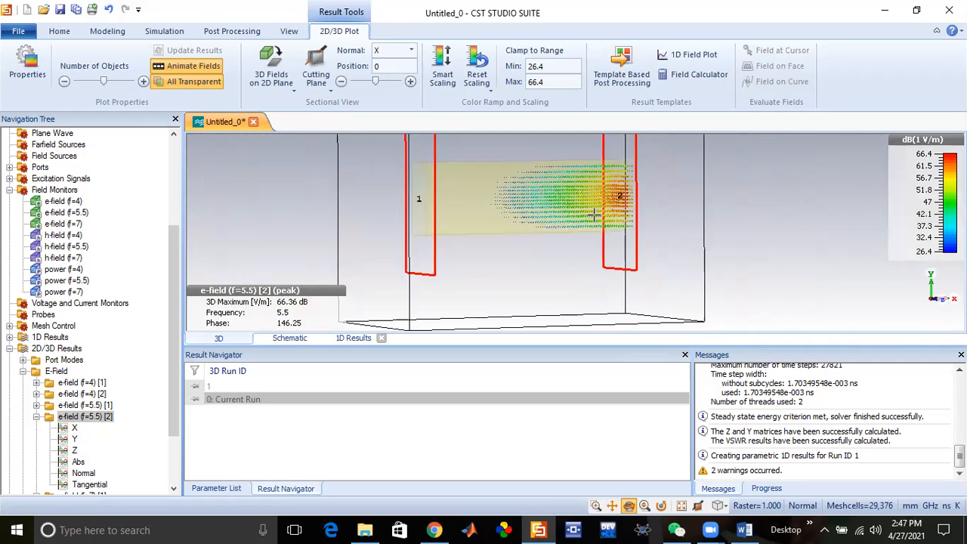
Step: Display the animated 5.5 GHz E-field excited by port 1
left_click(85, 406)
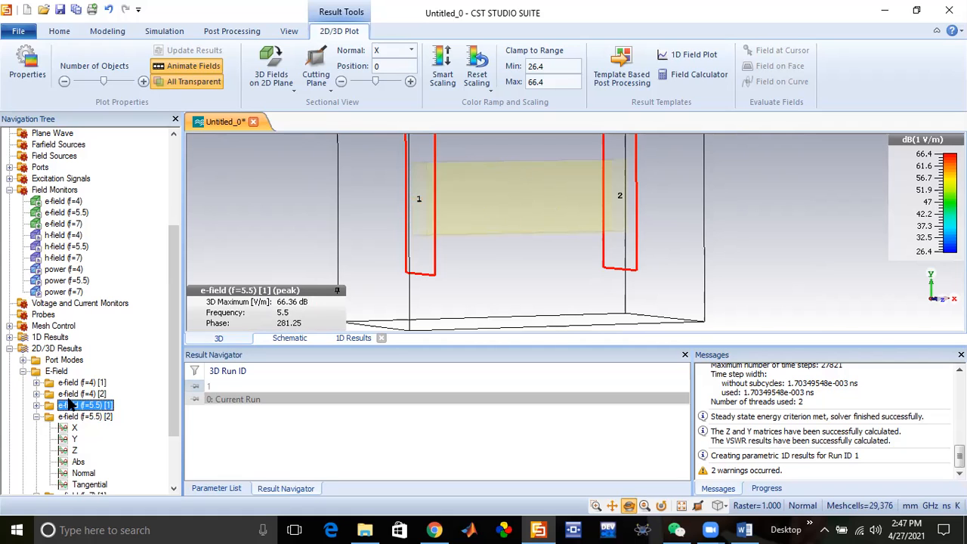
scroll(170, 361, "down", 3)
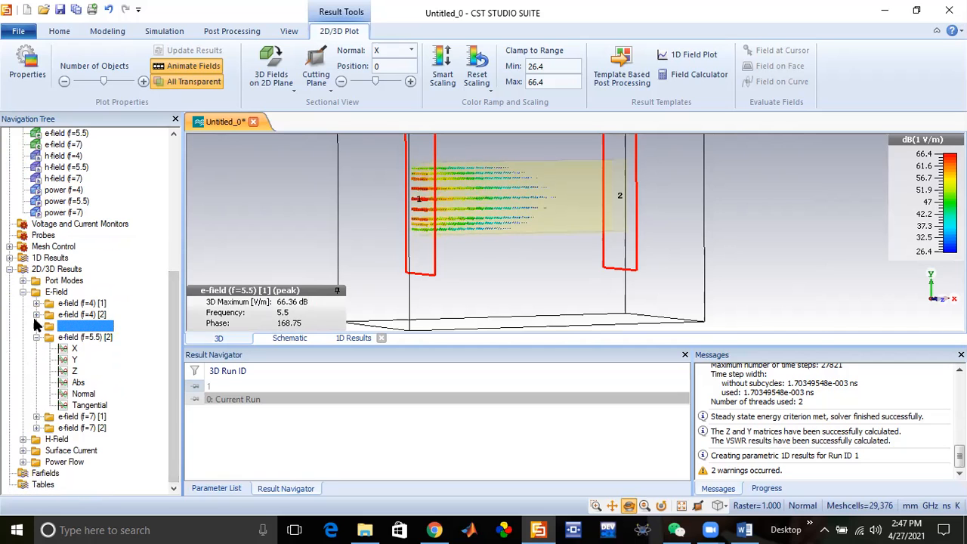
Step: Display the 5.5 GHz H-field excited by port 1 from the 2D/3D results and inspect it near port 1
left_click(9, 269)
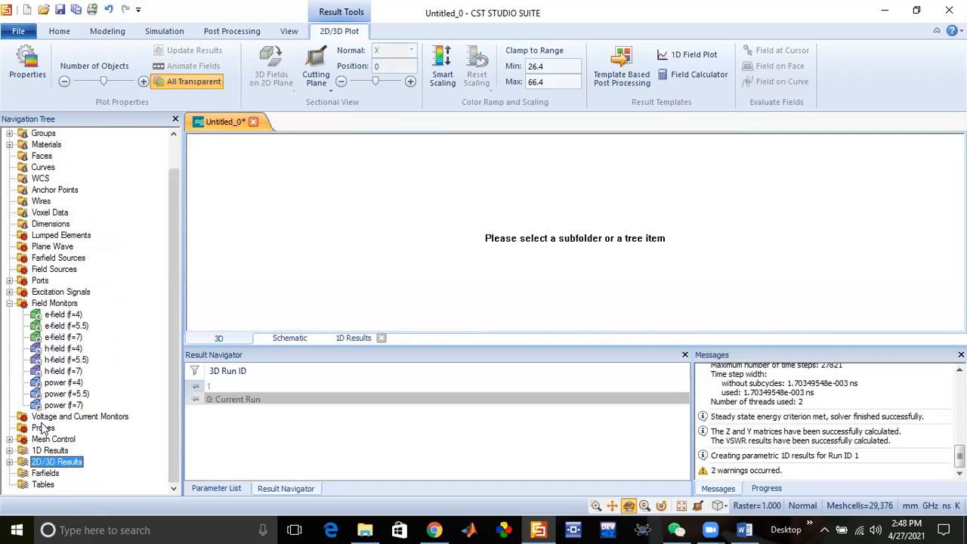
left_click(9, 461)
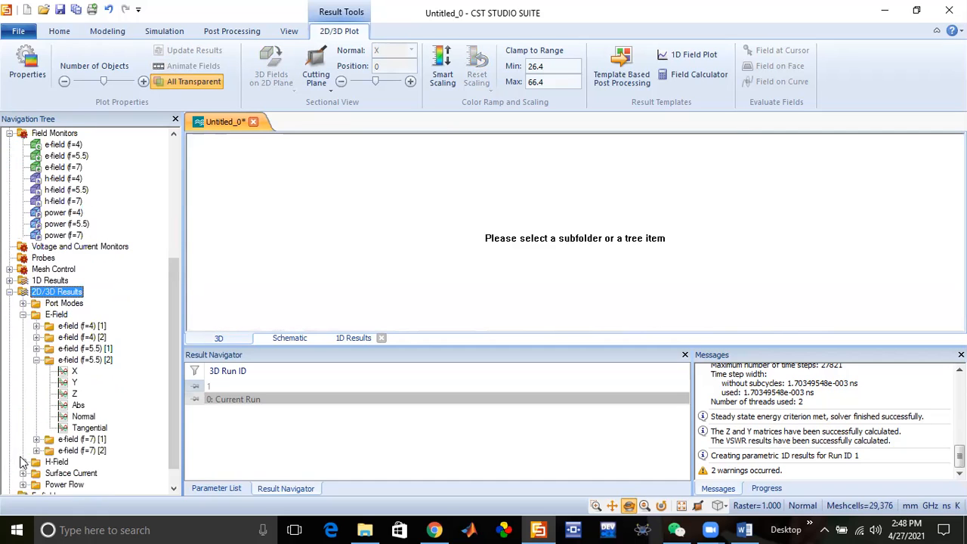
left_click(24, 462)
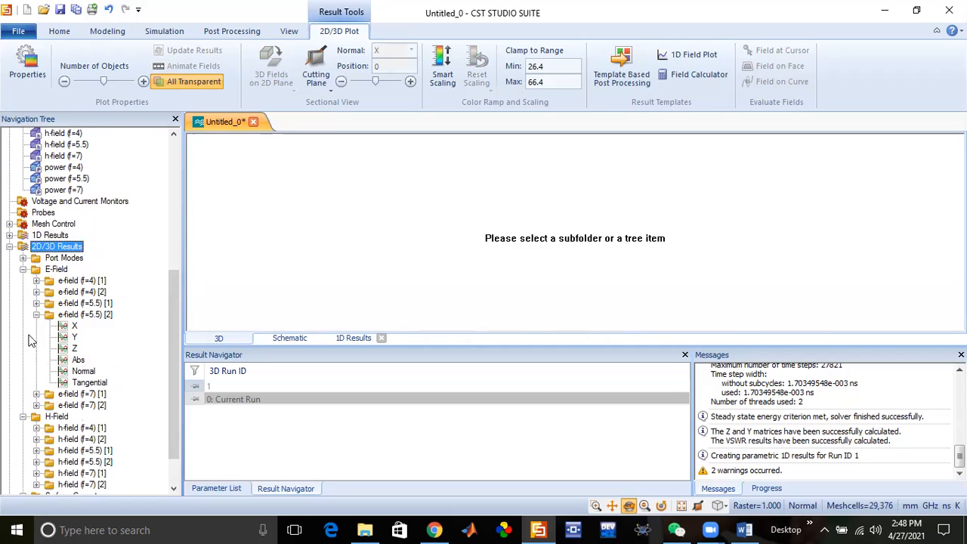
left_click(24, 269)
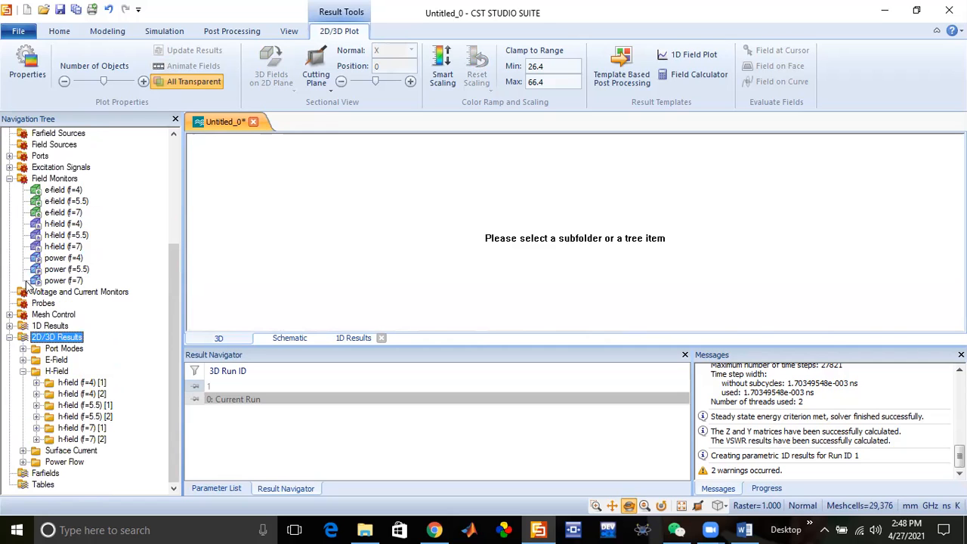
left_click(86, 405)
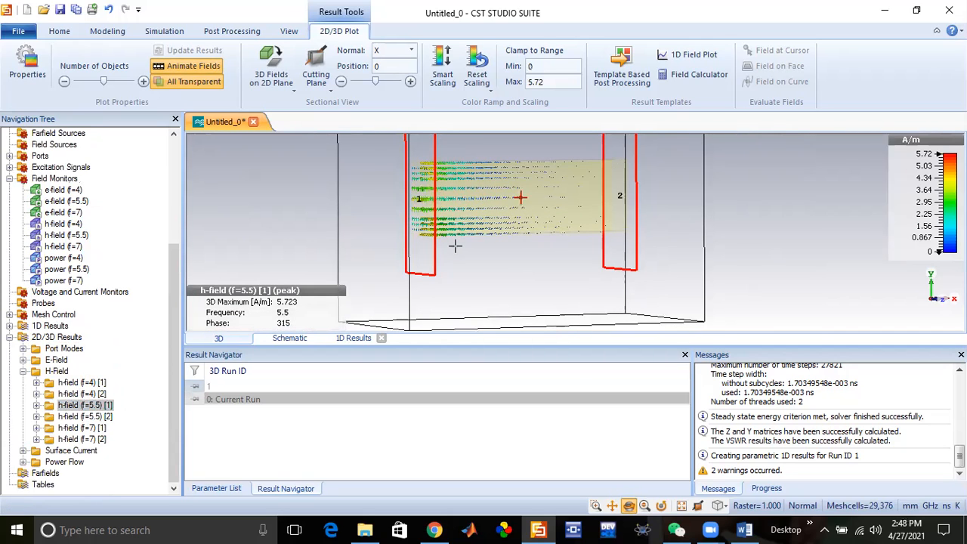
scroll(502, 227, "up", 1)
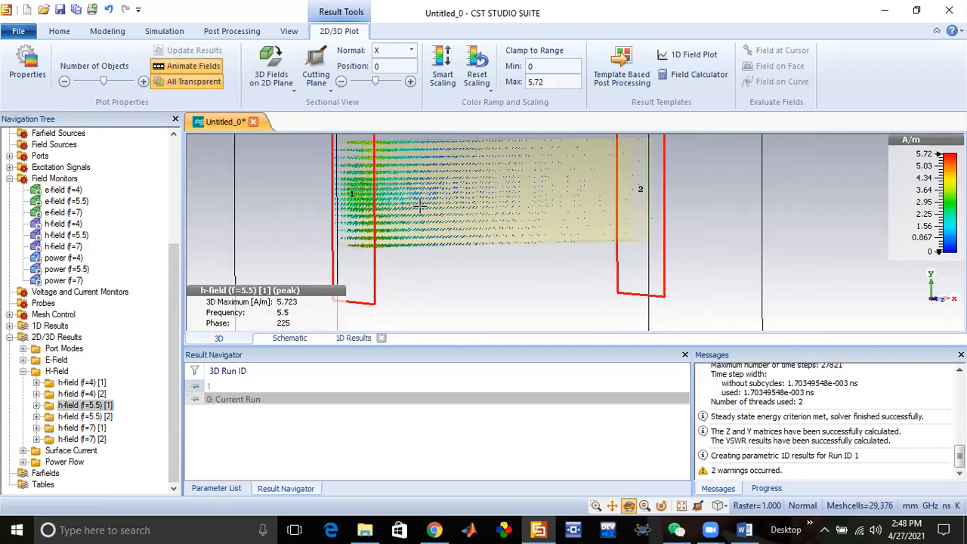
scroll(422, 204, "up", 1)
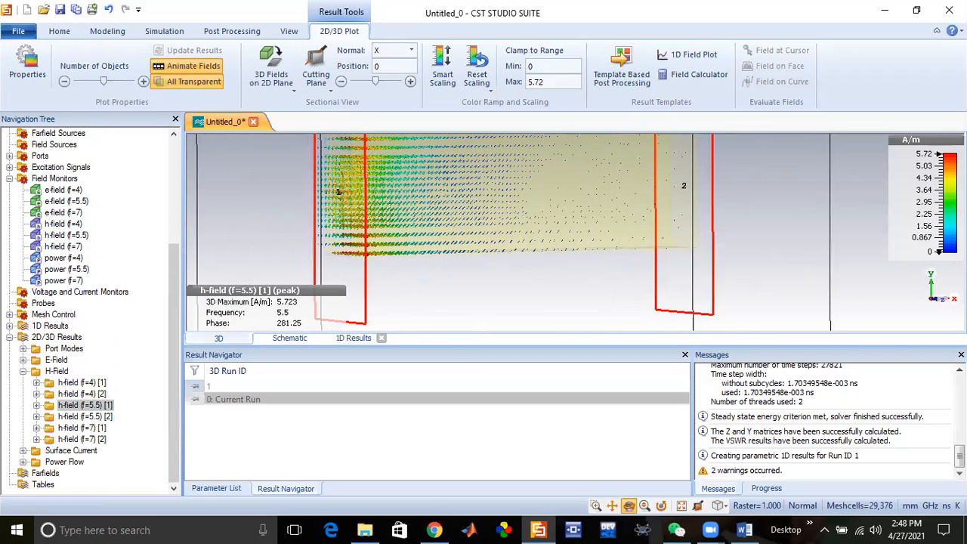
mouse_move(933, 160)
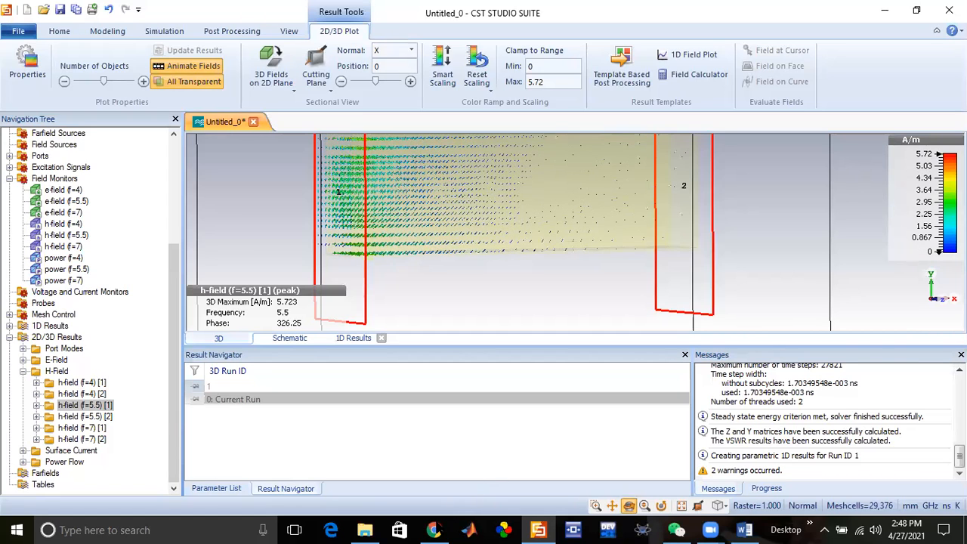
Step: Switch to Chrome, search Google in a new tab for "magnetic field h unit", and view the image results
key("alt+Tab")
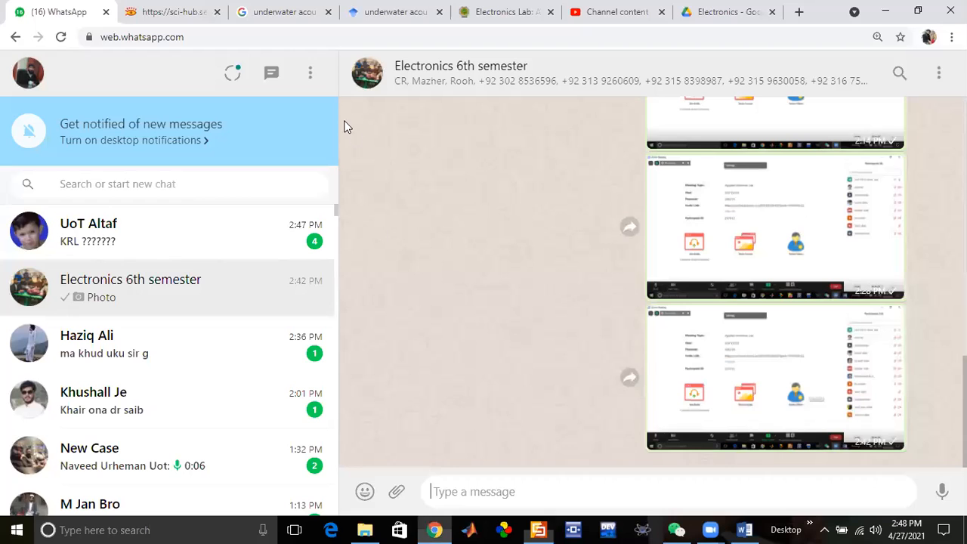
left_click(800, 13)
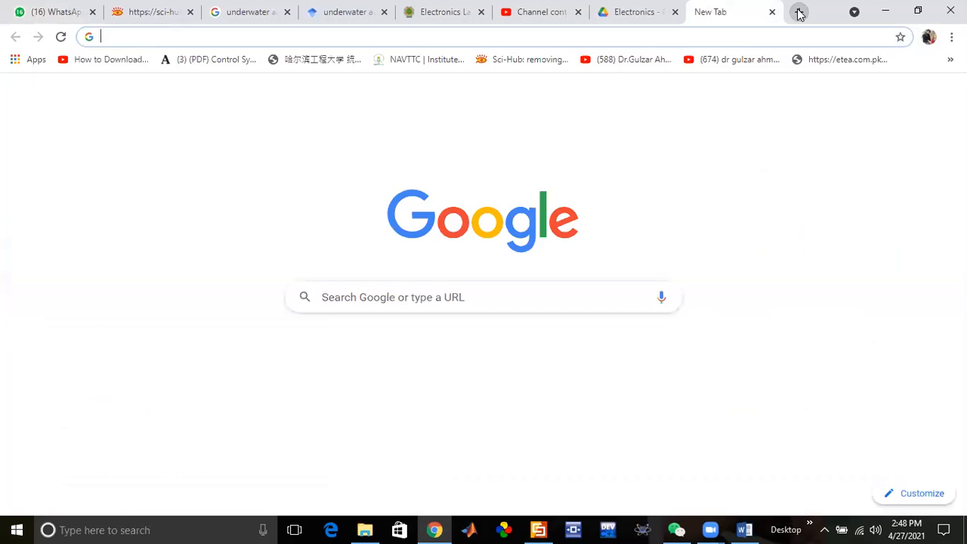
type("ma")
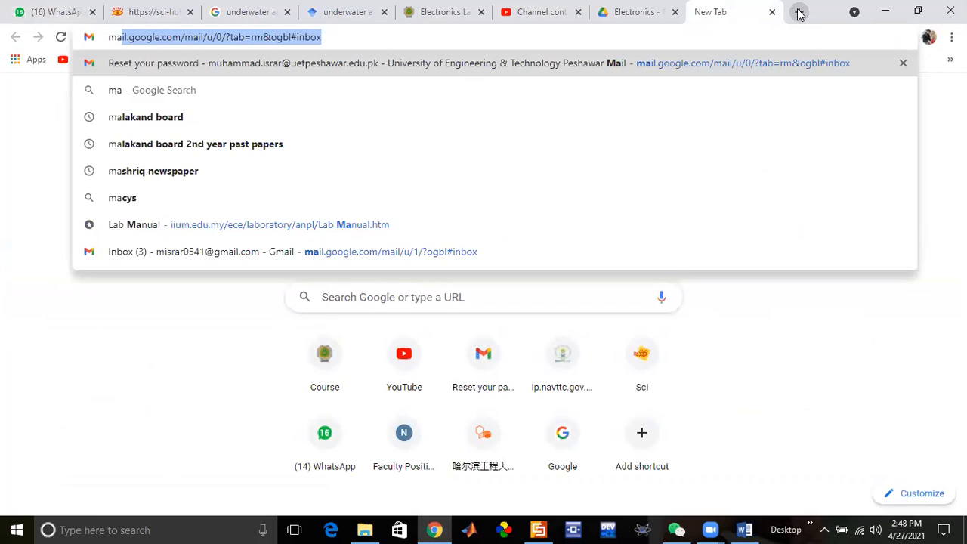
type("gnet")
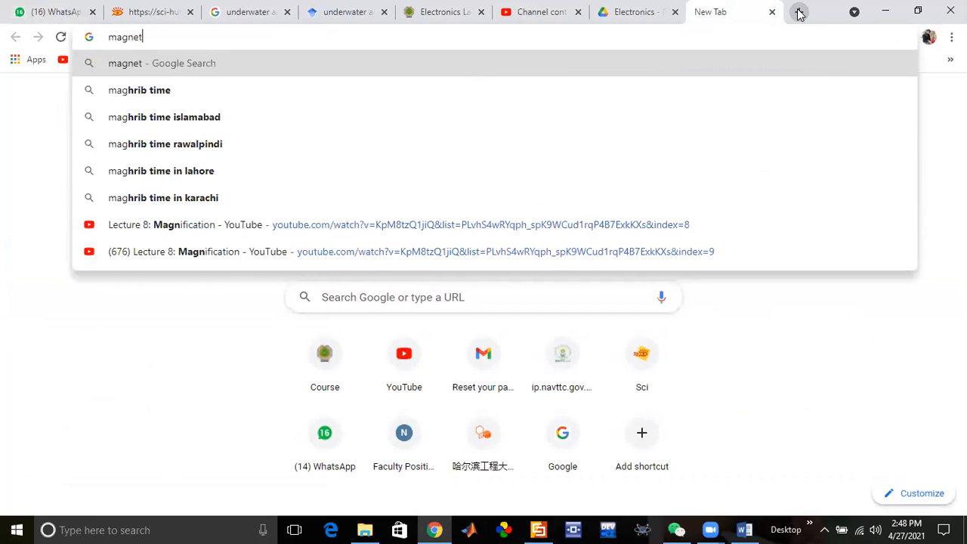
type("ic field ")
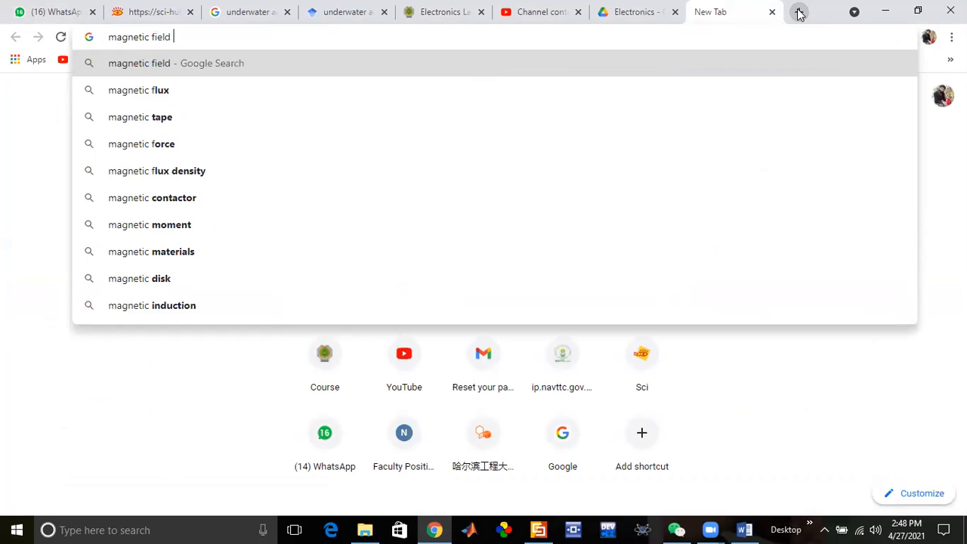
type("H")
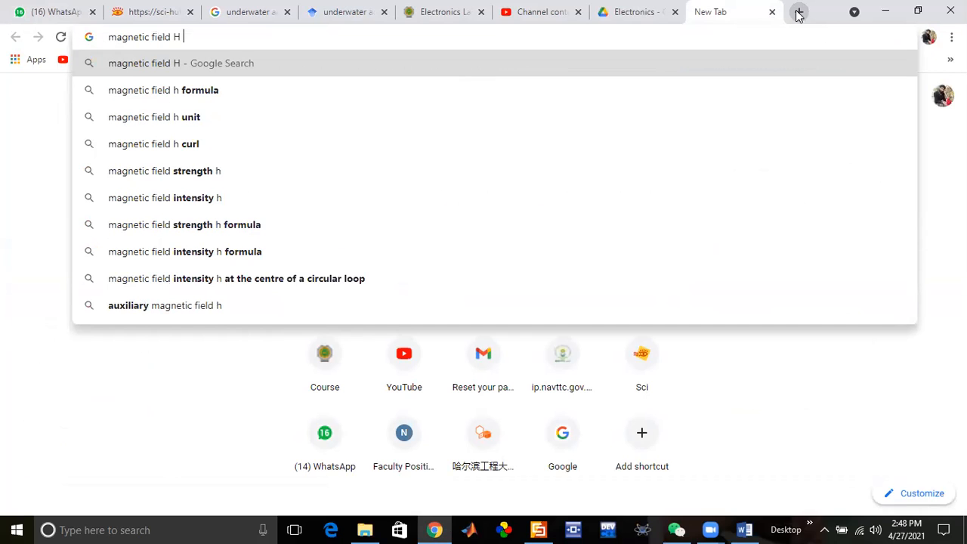
left_click(190, 117)
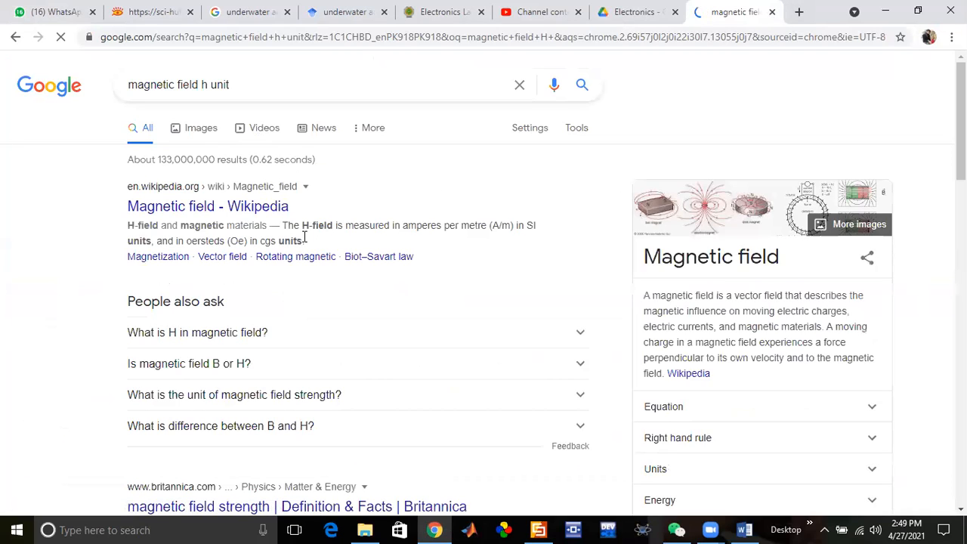
left_click(205, 138)
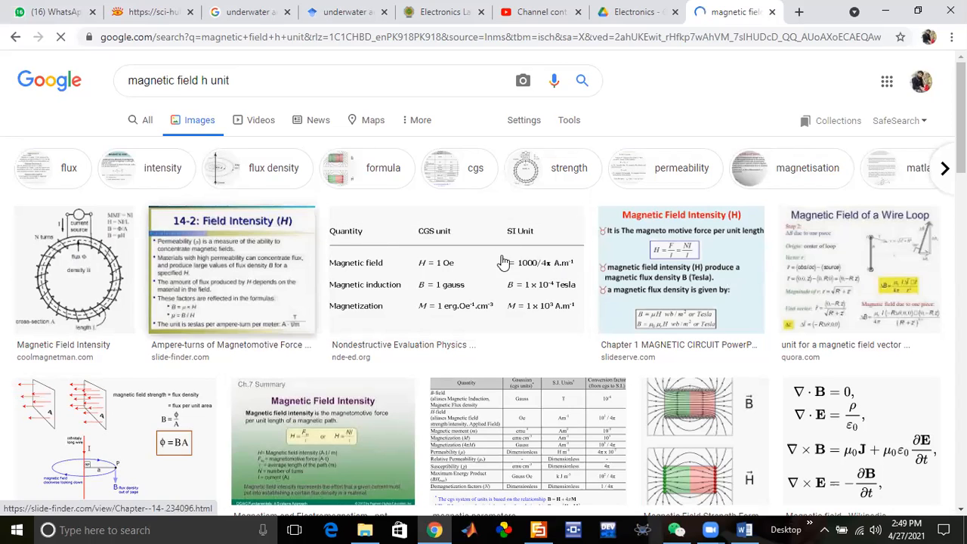
Step: Switch back to CST Studio Suite and set the H-field color scale to dB
mouse_move(540, 529)
left_click(546, 459)
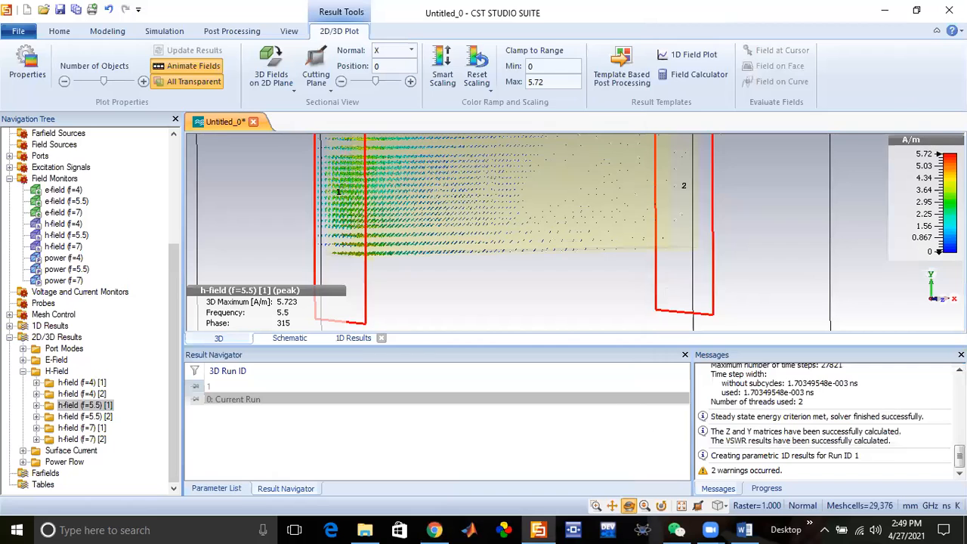
left_click(925, 140)
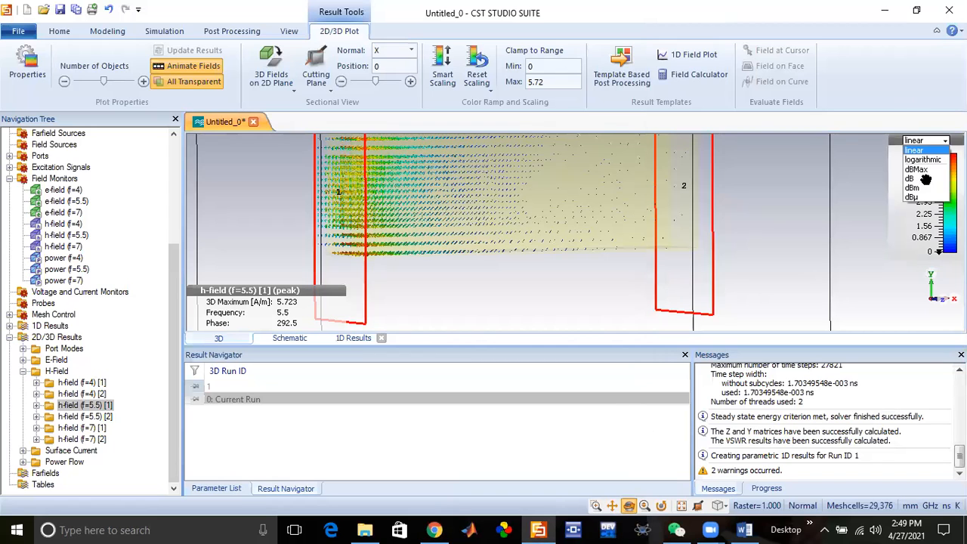
left_click(925, 178)
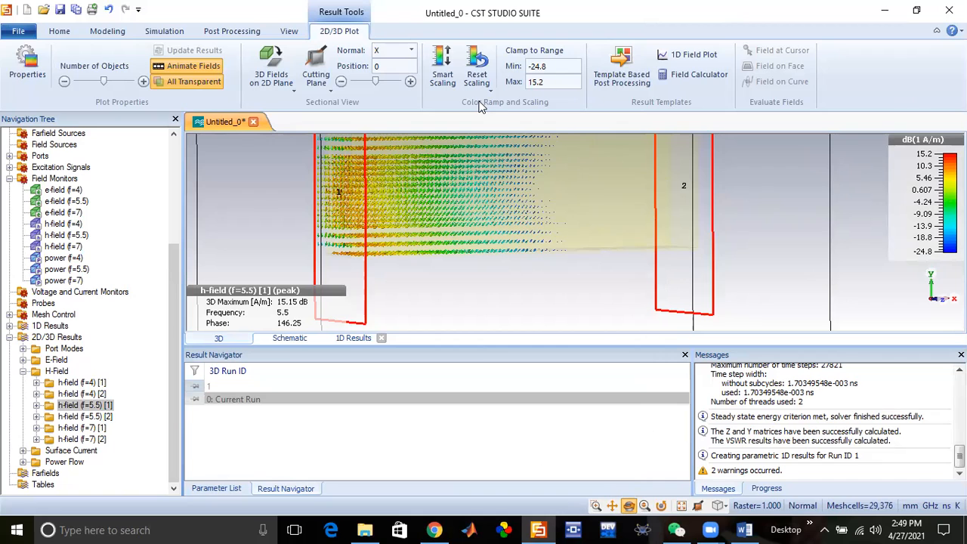
left_click(288, 32)
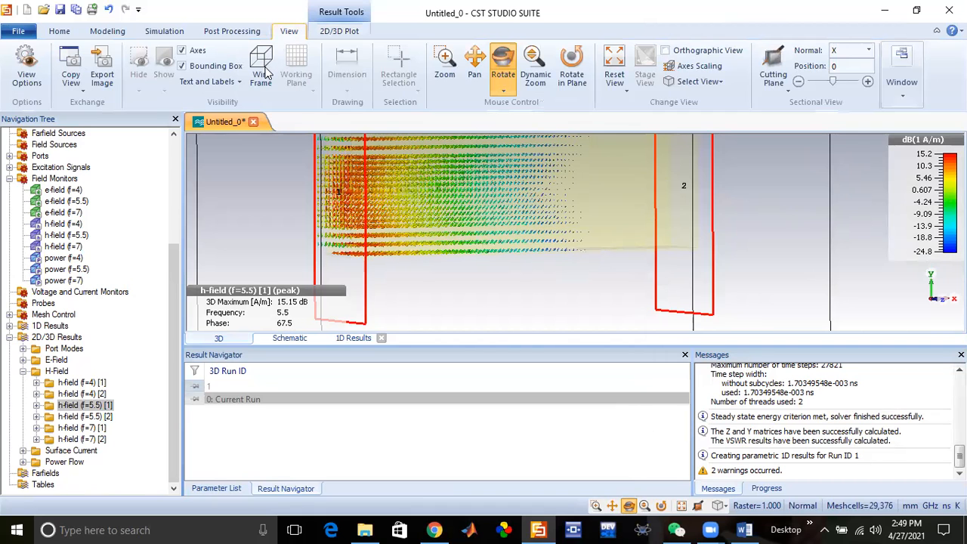
left_click(329, 33)
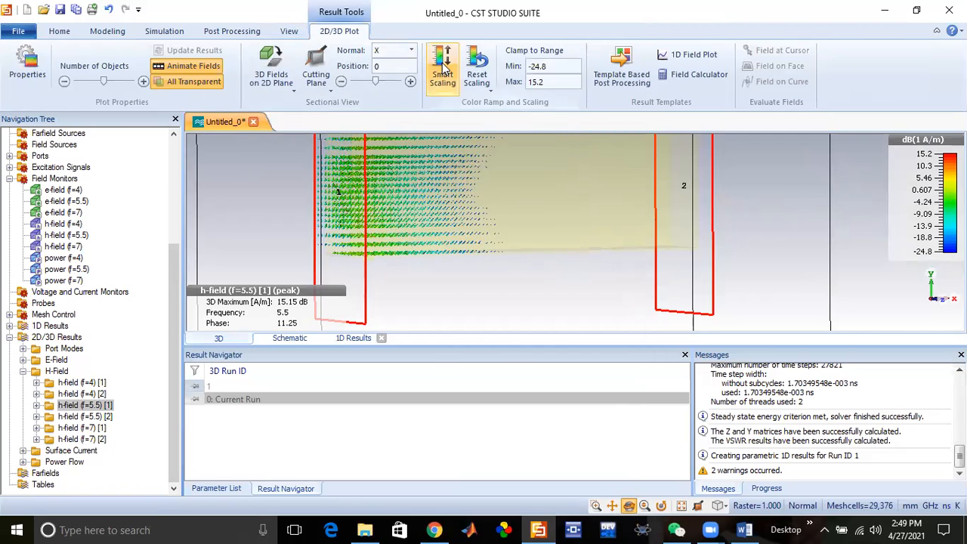
Step: Apply Smart Scaling to the 5.5 GHz H-field plot excited by port 1 and check the field display
left_click(444, 67)
left_click(445, 67)
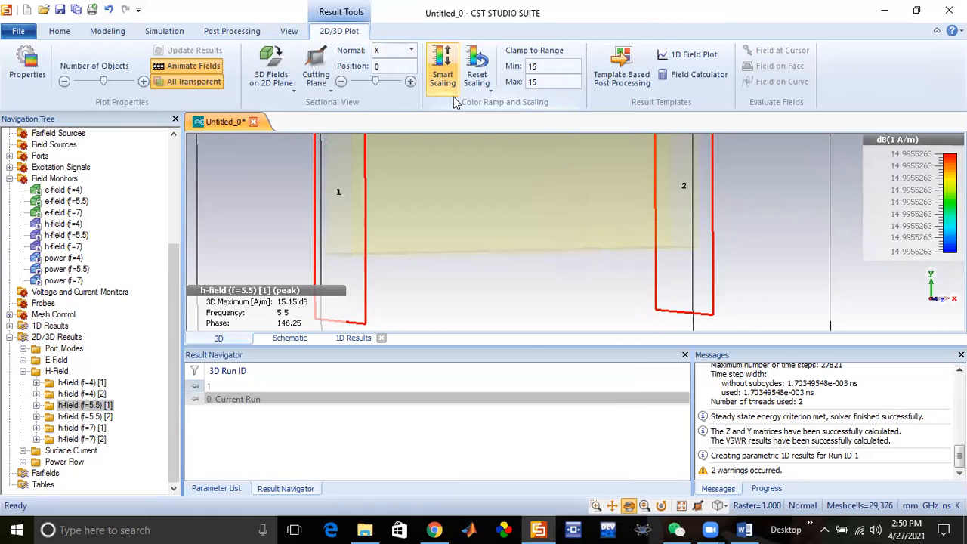
left_click(449, 53)
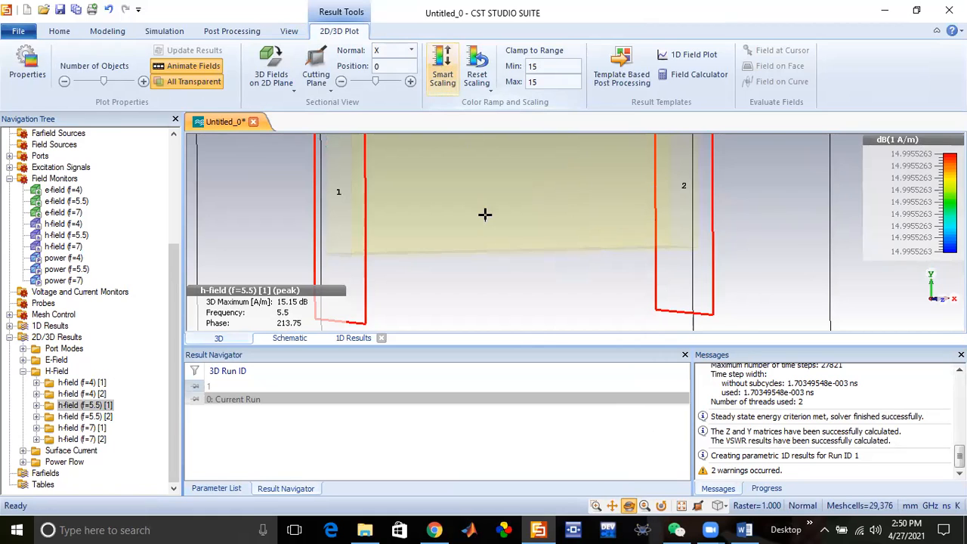
scroll(486, 251, "down", 2)
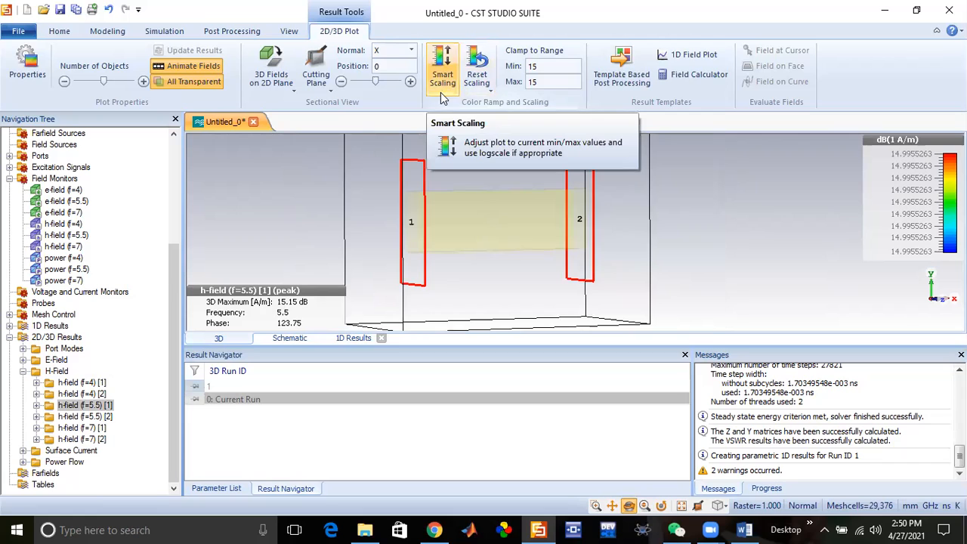
left_click(84, 408)
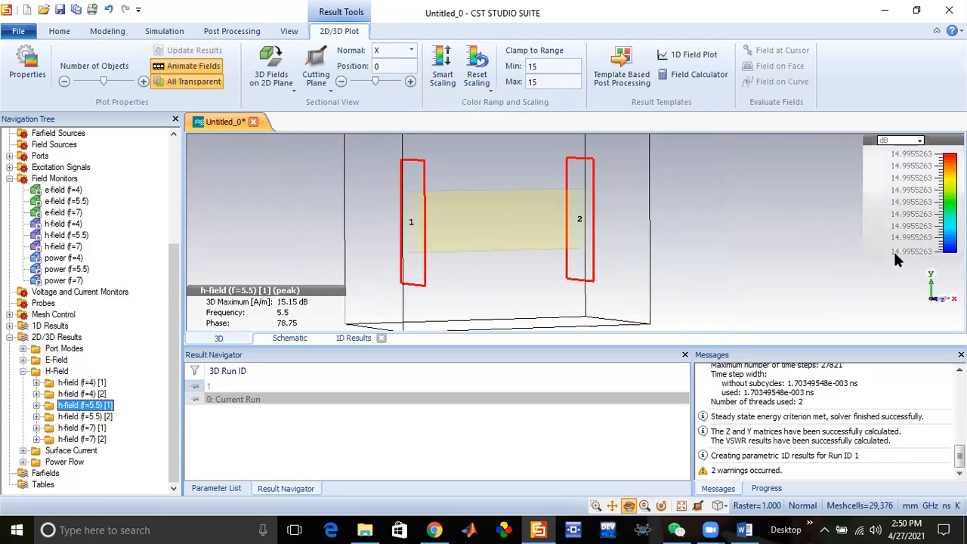
scroll(893, 249, "down", 3)
left_click_drag(563, 212, 517, 215)
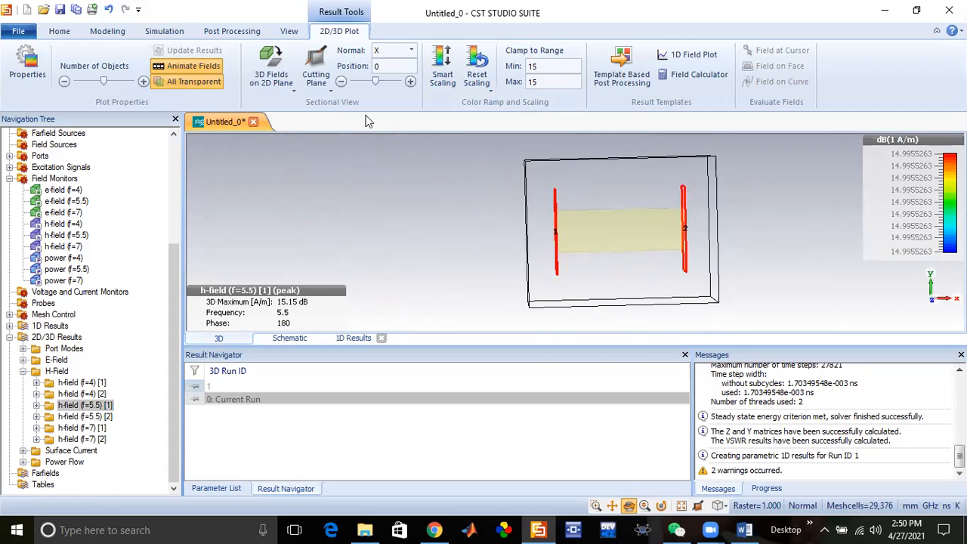
Step: Stop the field animation, keep the structure transparent, and reset the H-field color scaling
left_click(187, 79)
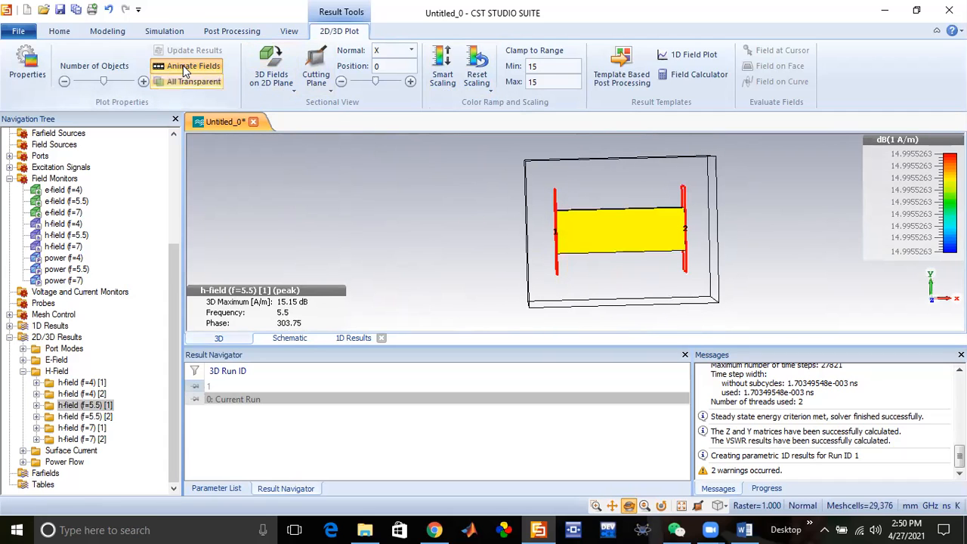
left_click(190, 81)
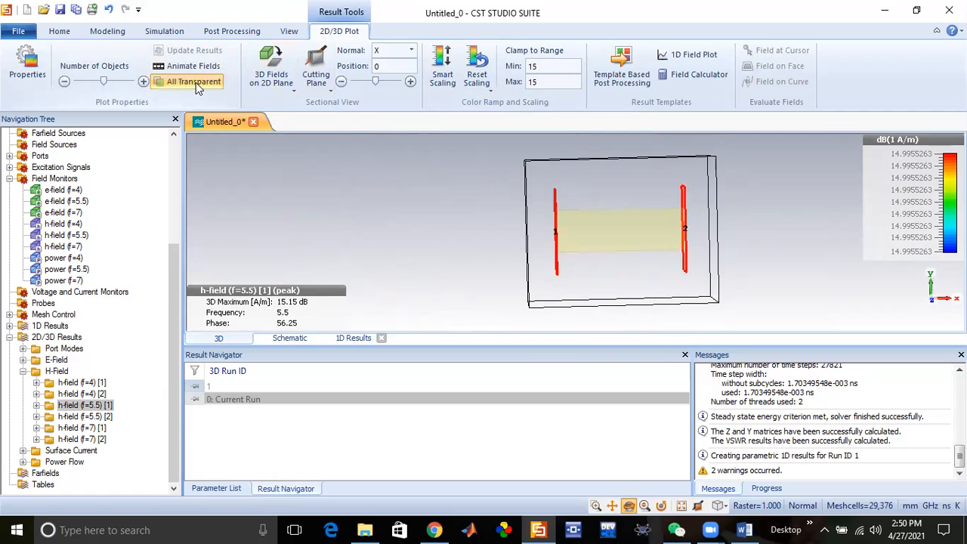
scroll(577, 225, "up", 5)
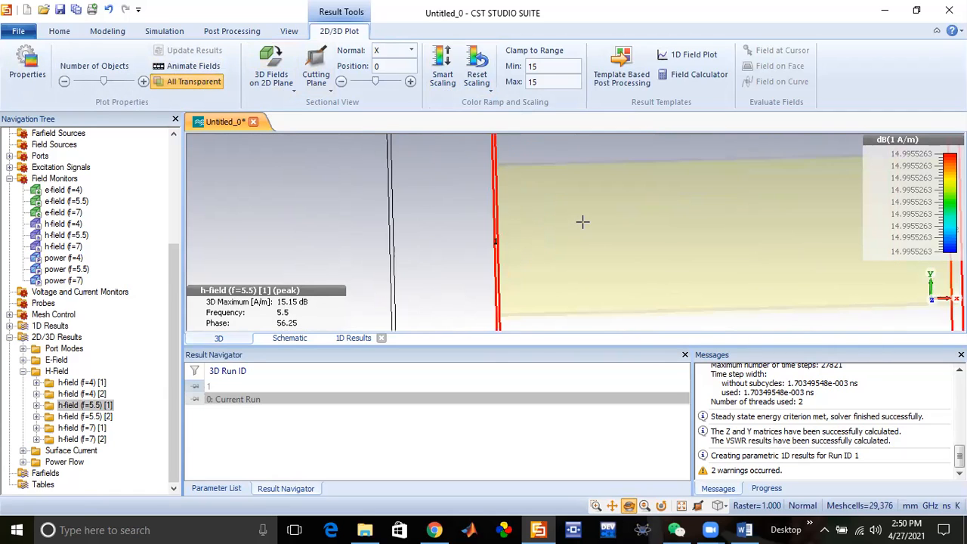
left_click(473, 81)
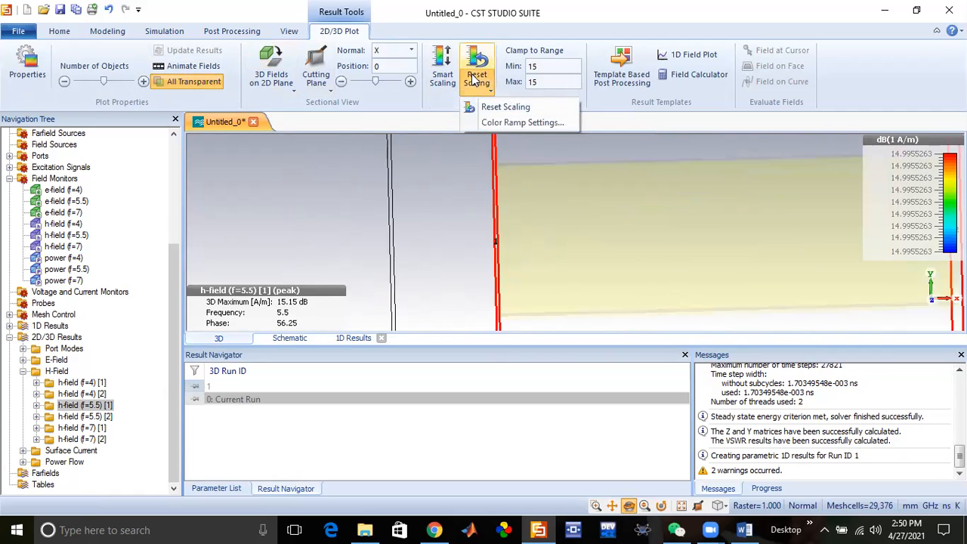
left_click(506, 107)
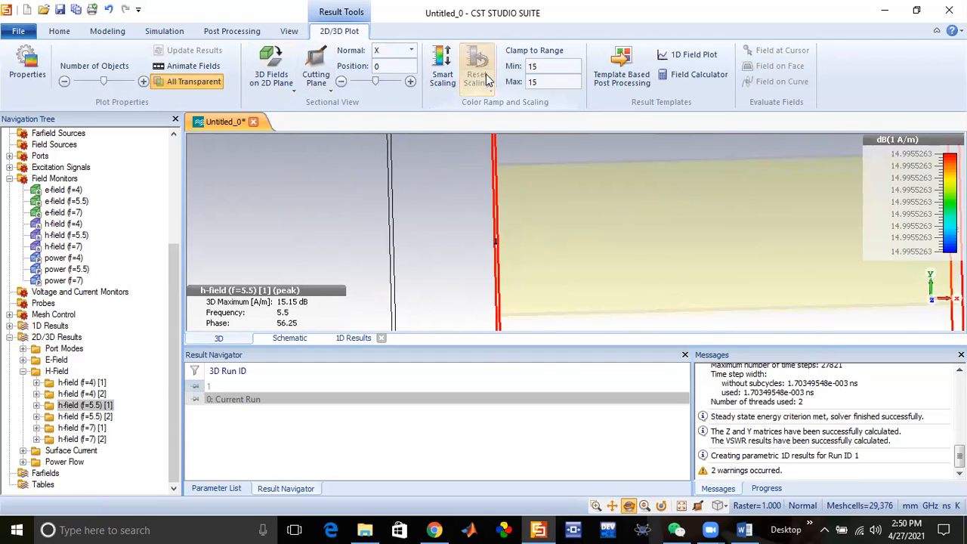
scroll(618, 214, "down", 1)
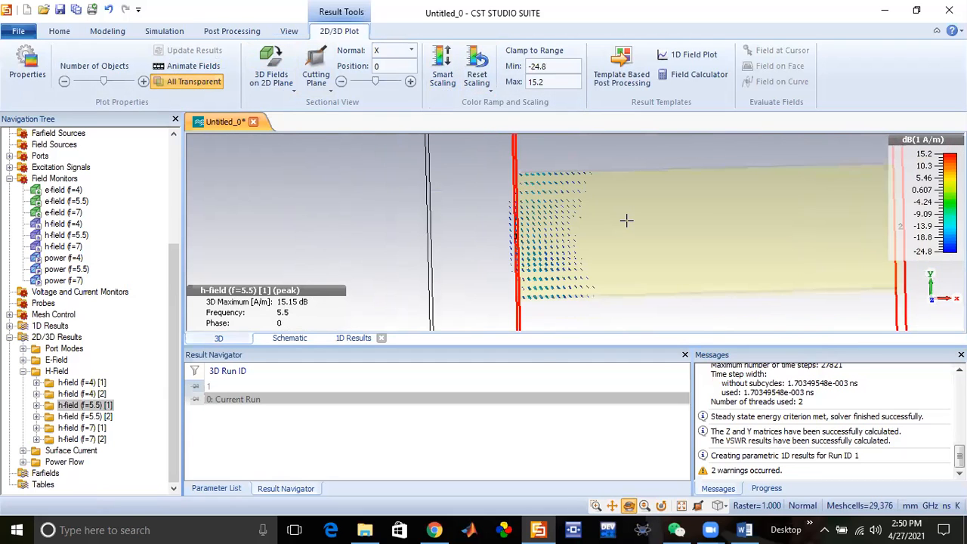
scroll(622, 216, "down", 2)
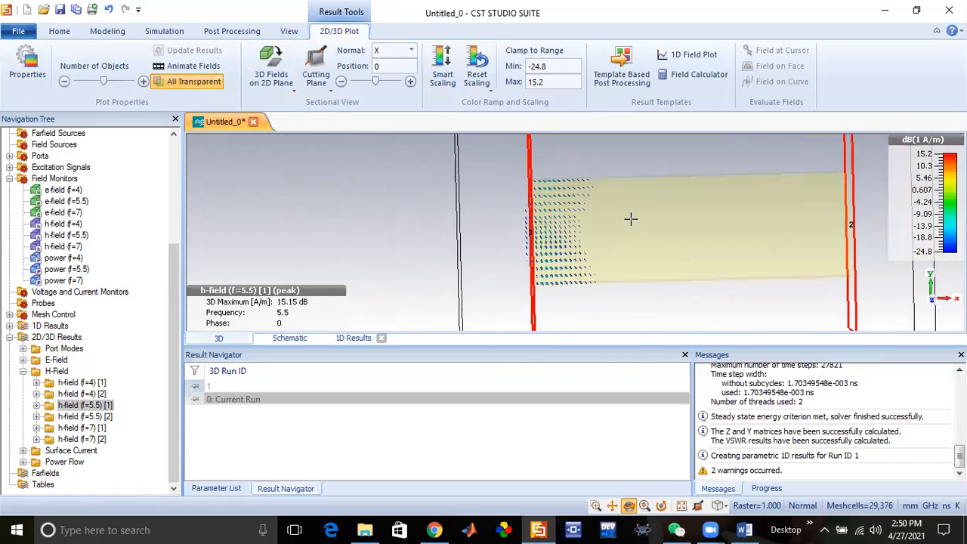
Step: Set the color clamp maximum to 15.2 and inspect the H-field arrows near port 1
scroll(631, 219, "up", 3)
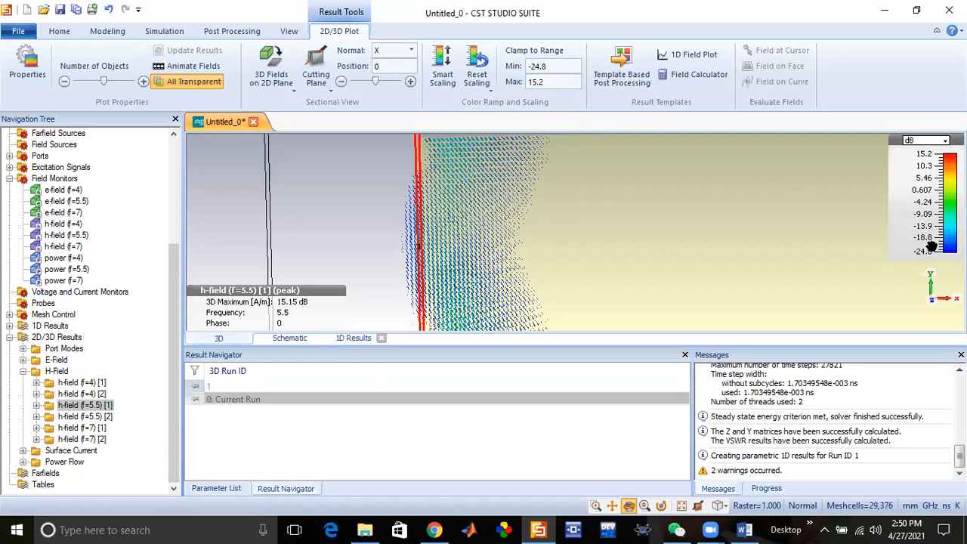
left_click(551, 81)
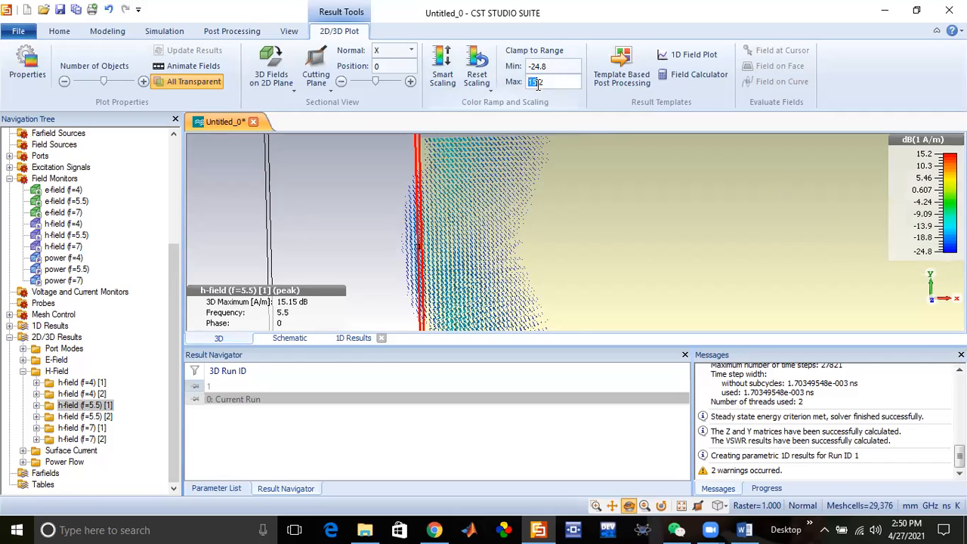
key("Return")
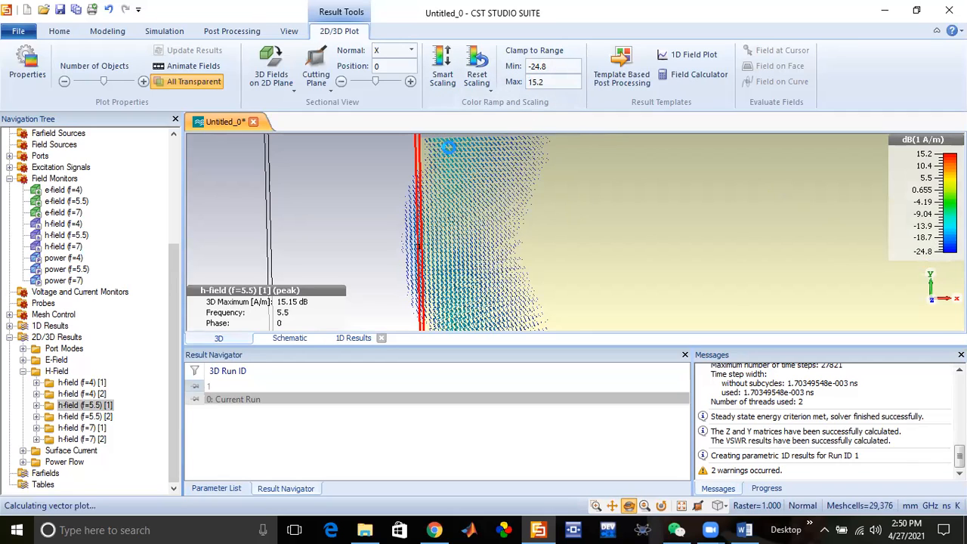
scroll(543, 274, "down", 3)
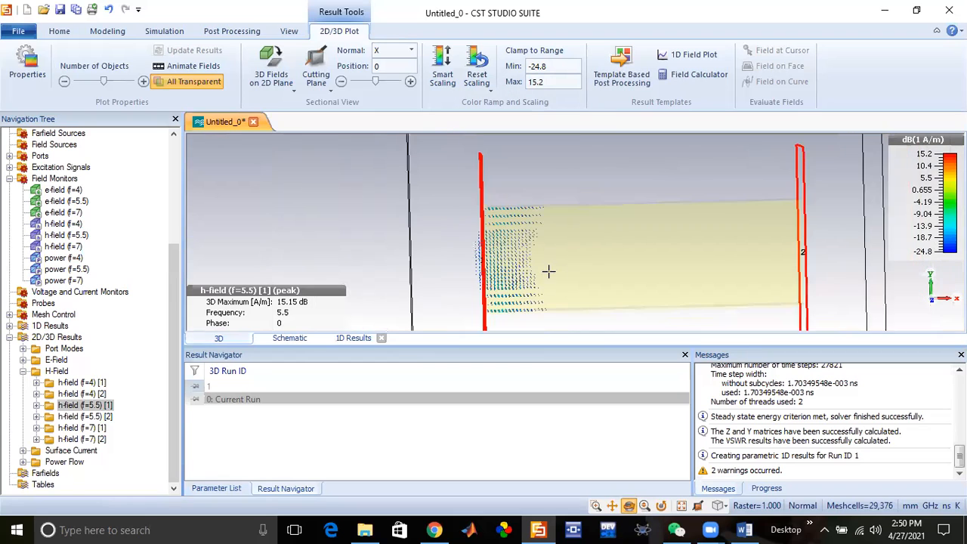
scroll(557, 260, "up", 5)
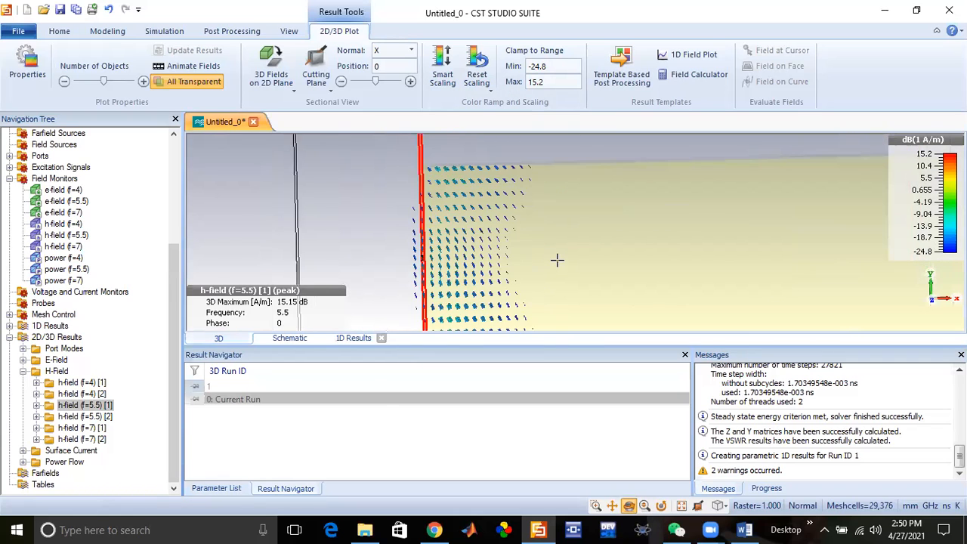
scroll(561, 257, "down", 3)
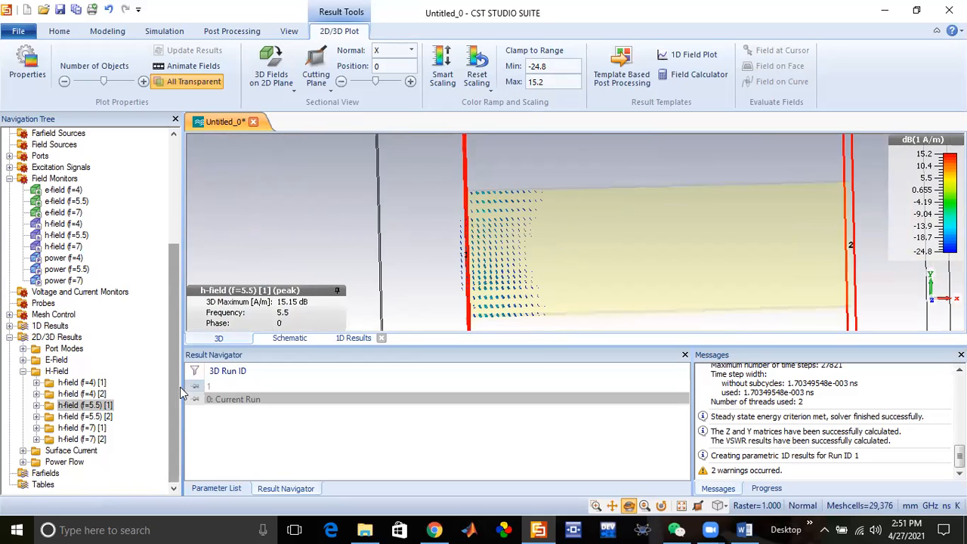
left_click(9, 337)
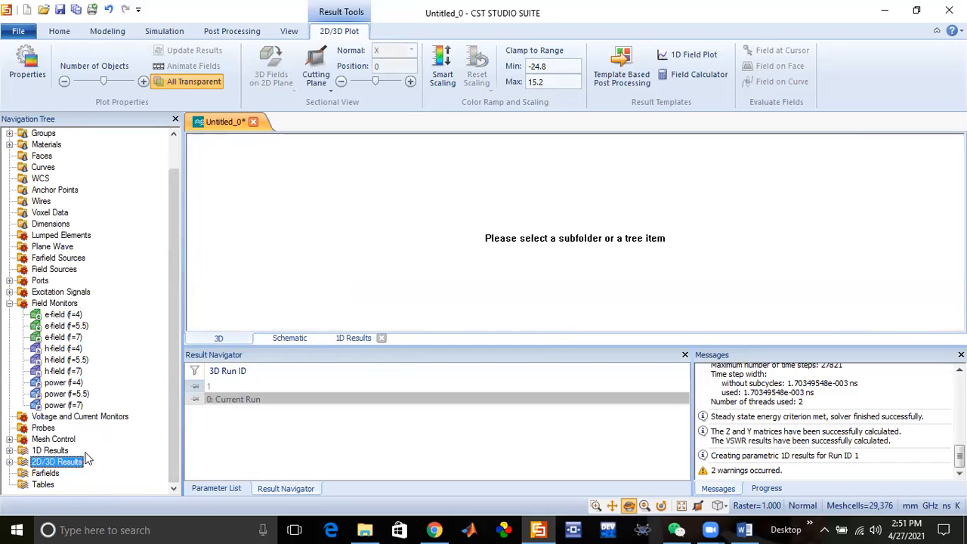
left_click(9, 462)
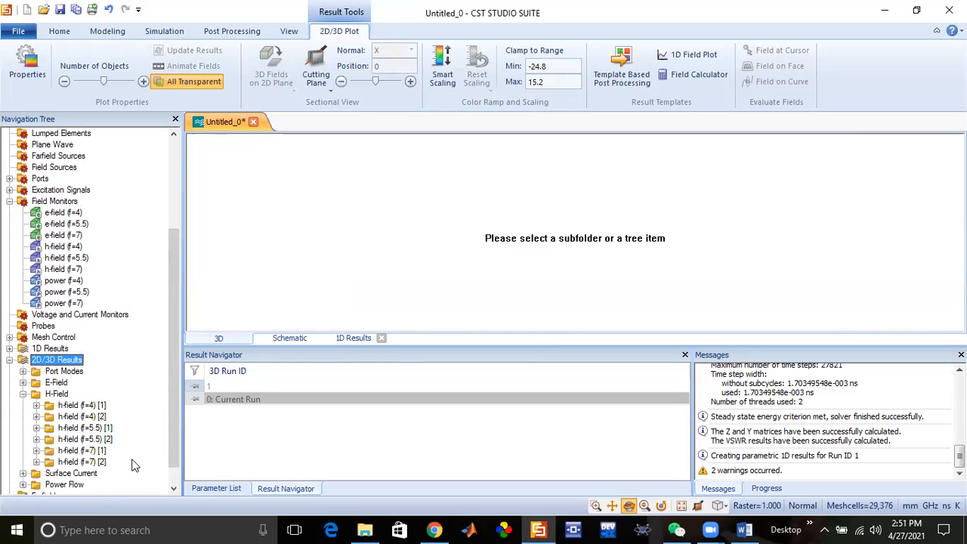
scroll(179, 459, "down", 1)
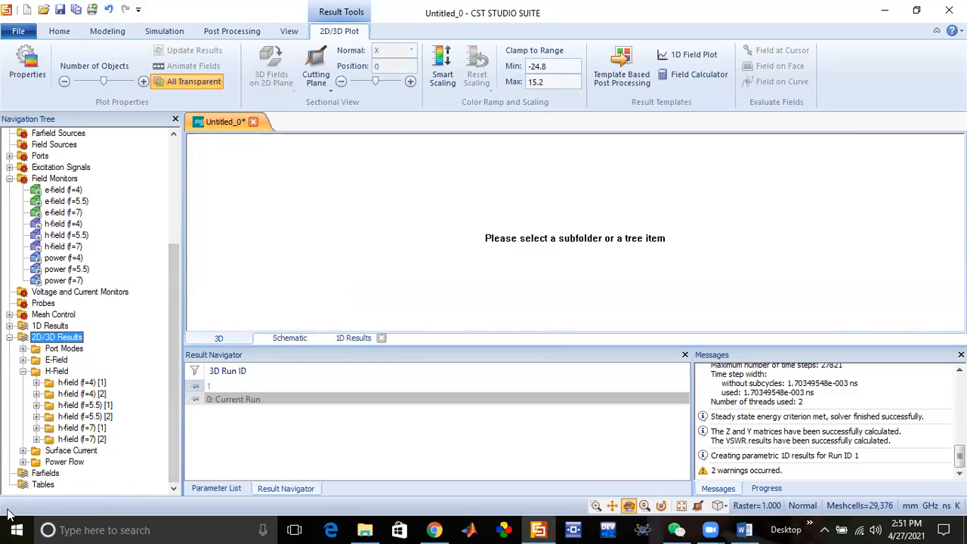
left_click(168, 83)
Step: Return to the 3D model through the WaveGuide solid in component1 and examine the whole structure with its ports
left_click_drag(179, 306, 180, 181)
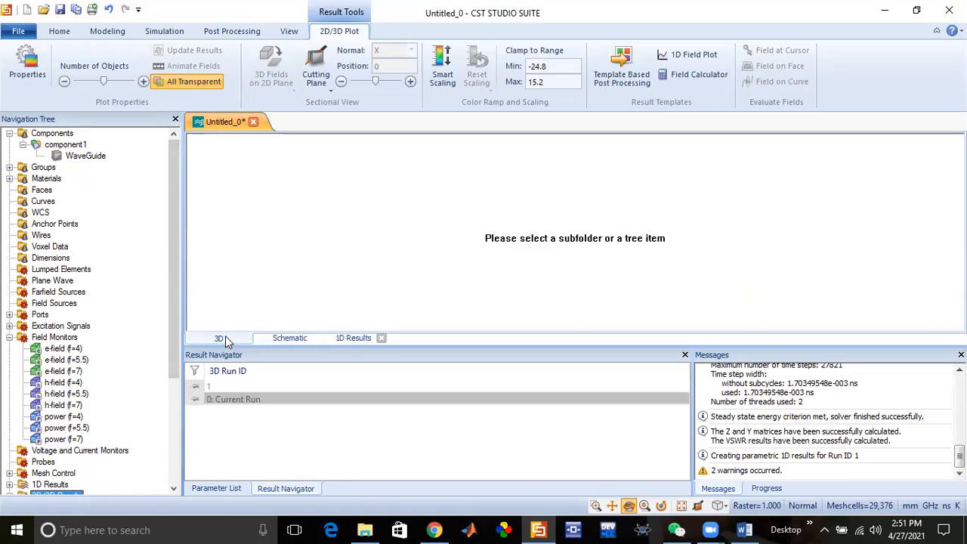
left_click(81, 157)
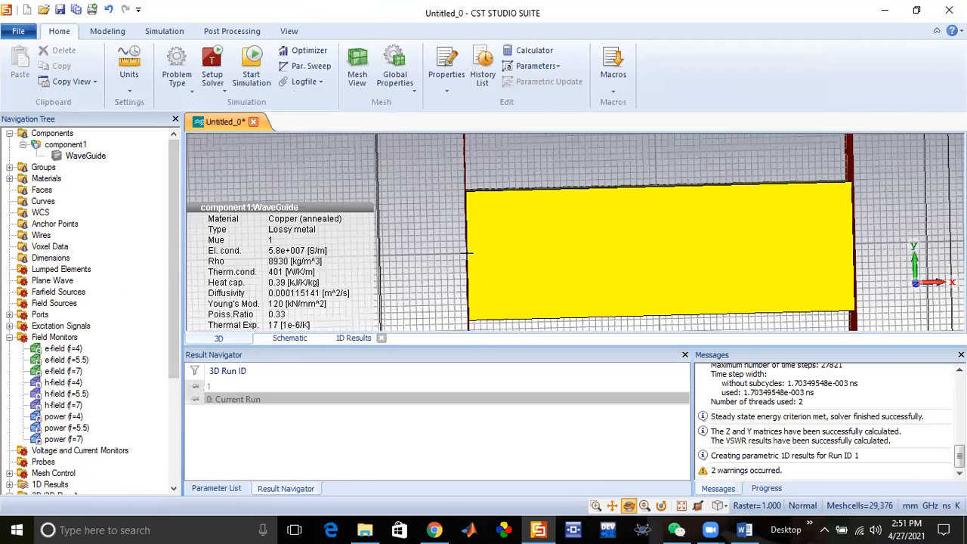
scroll(468, 255, "down", 5)
left_click(61, 146)
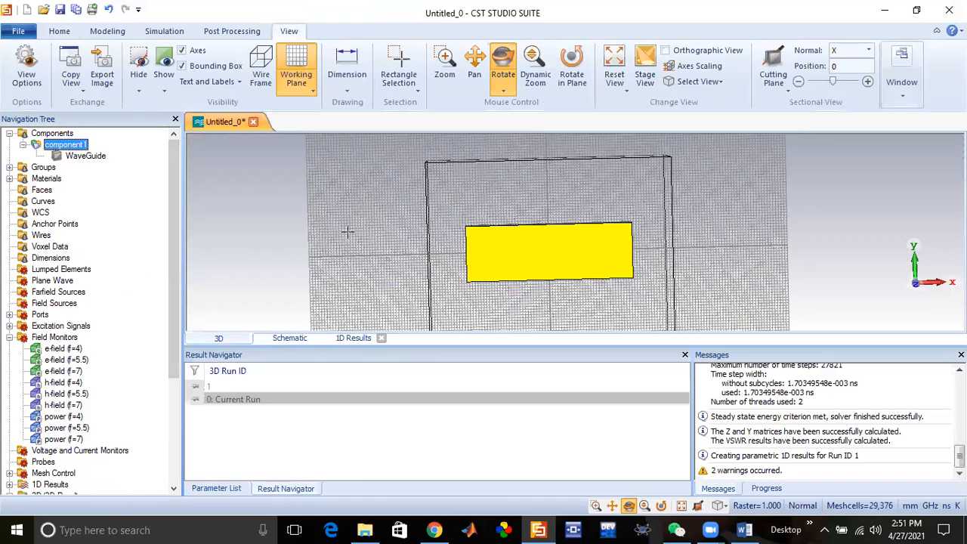
scroll(471, 249, "up", 5)
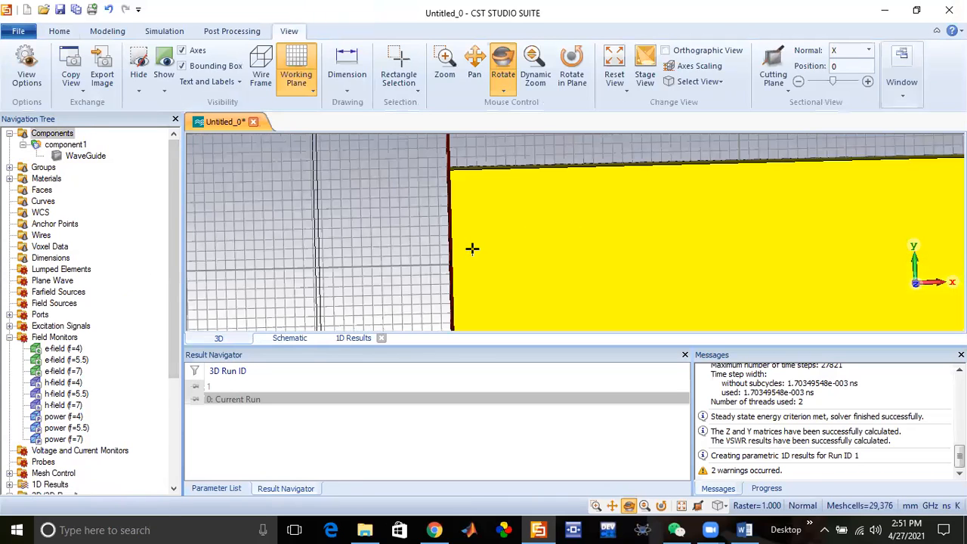
scroll(527, 269, "down", 5)
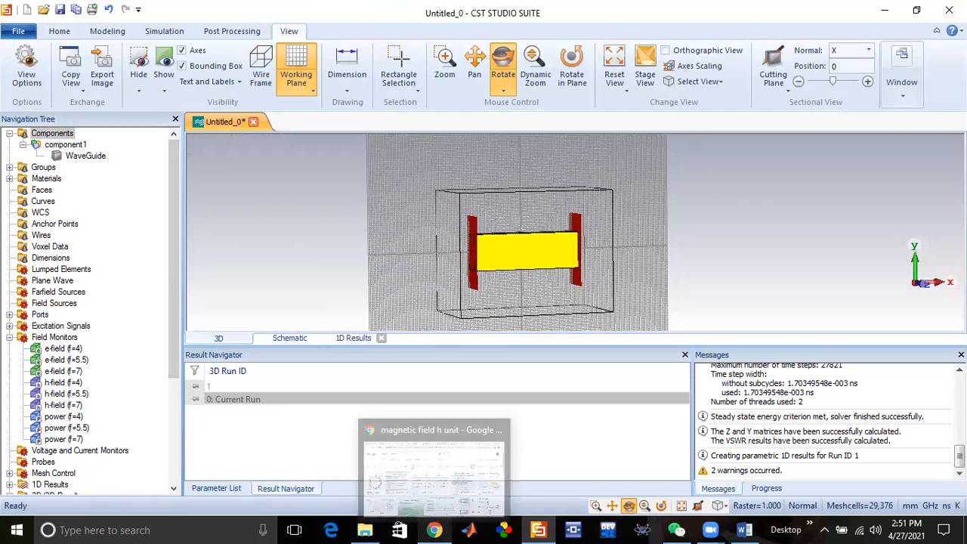
Step: Switch to File Explorer, open the KRL folder on Local Disk (E:), and look through its books
mouse_move(365, 530)
left_click(362, 446)
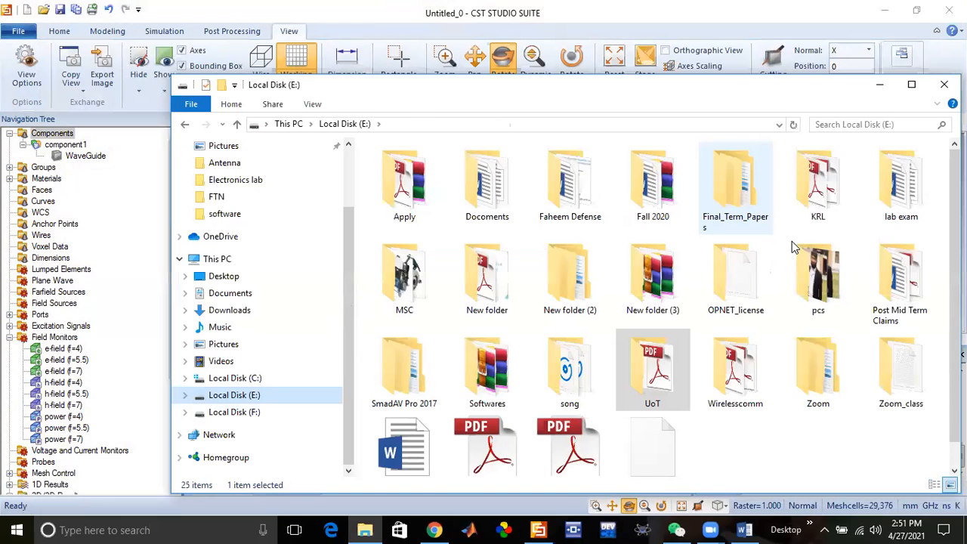
double_click(793, 240)
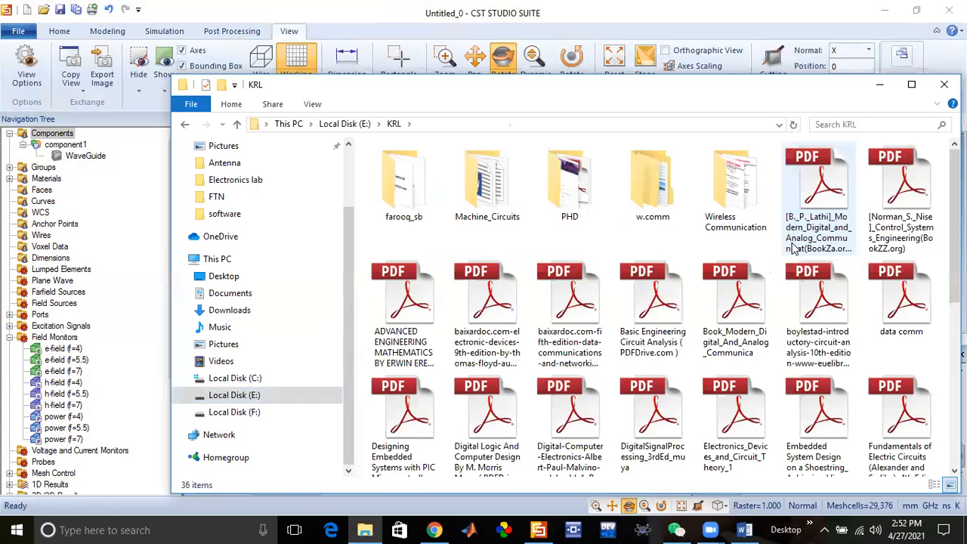
scroll(793, 250, "down", 2)
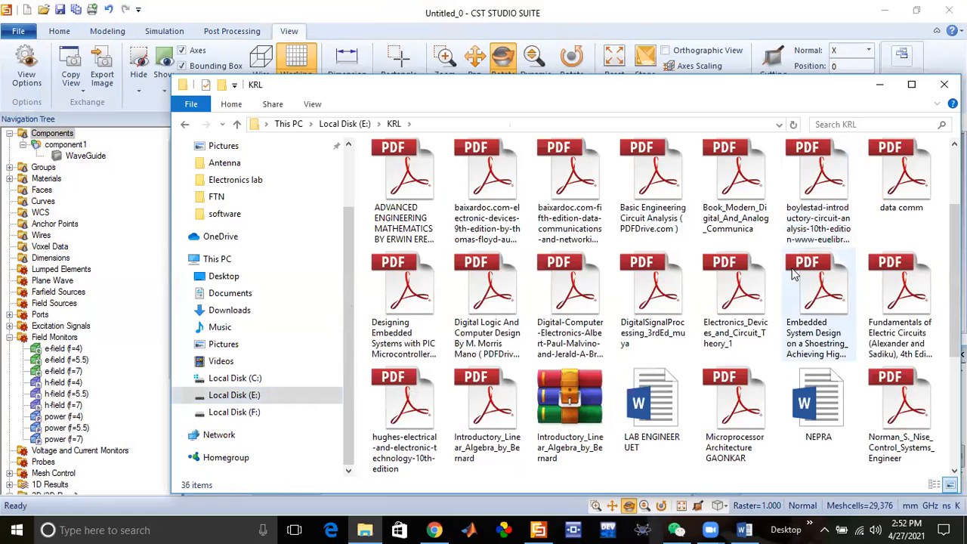
scroll(790, 272, "down", 3)
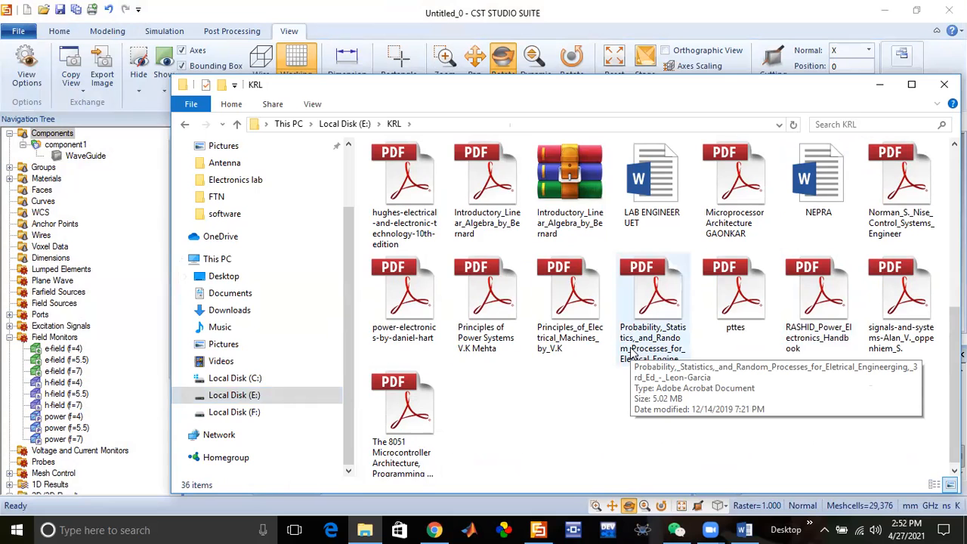
scroll(633, 354, "up", 1)
scroll(633, 354, "up", 1)
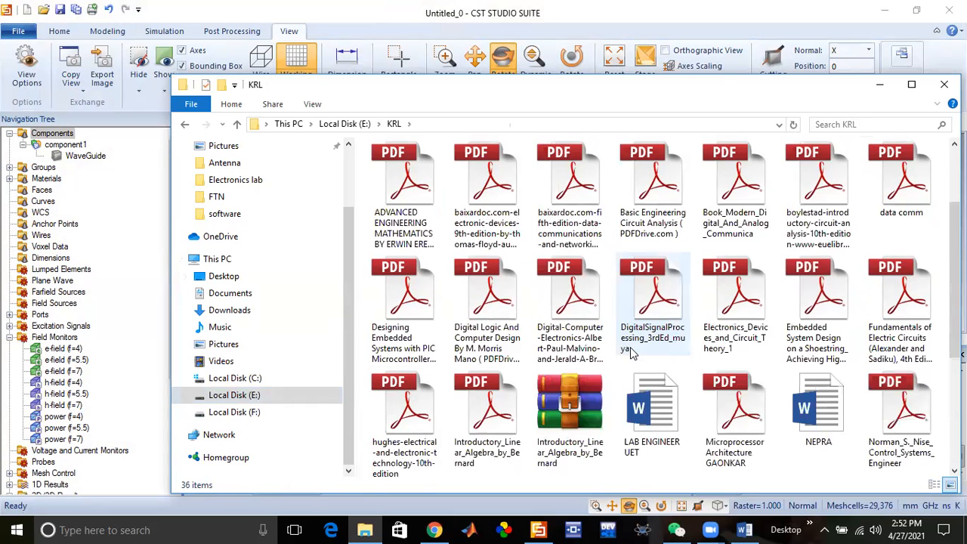
scroll(633, 354, "up", 1)
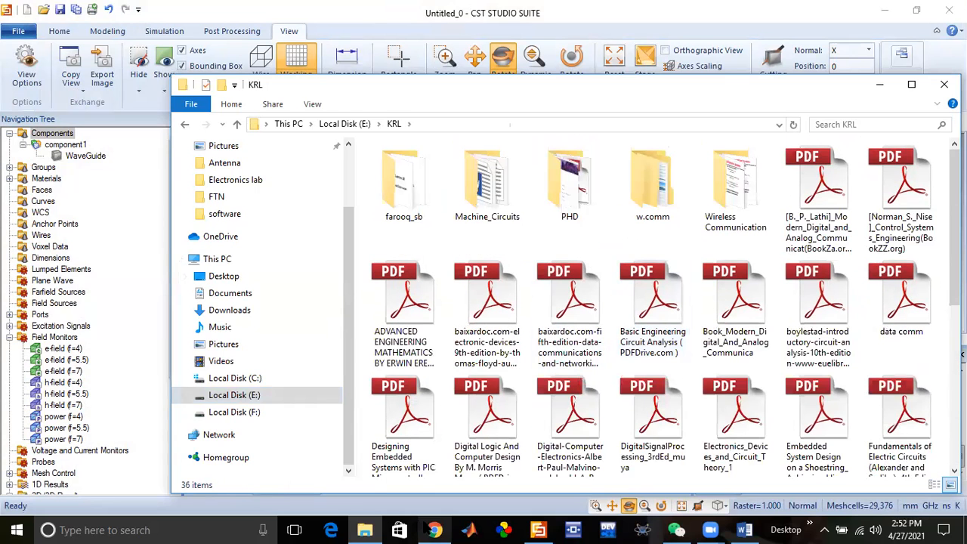
Step: Switch to Chrome and search Google in a new tab for the book Antenna Theory: Analysis and Design
left_click(435, 530)
left_click(800, 13)
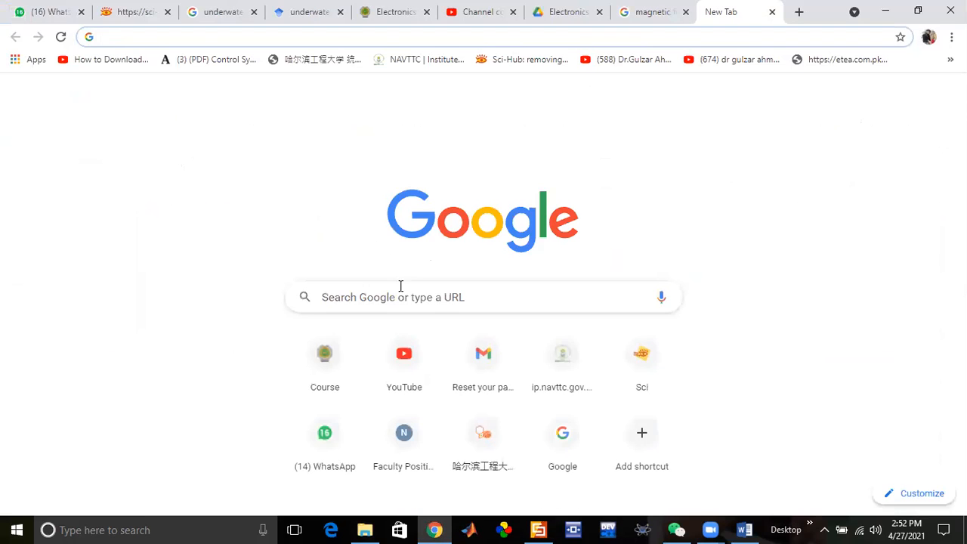
left_click(419, 291)
type("Antenna")
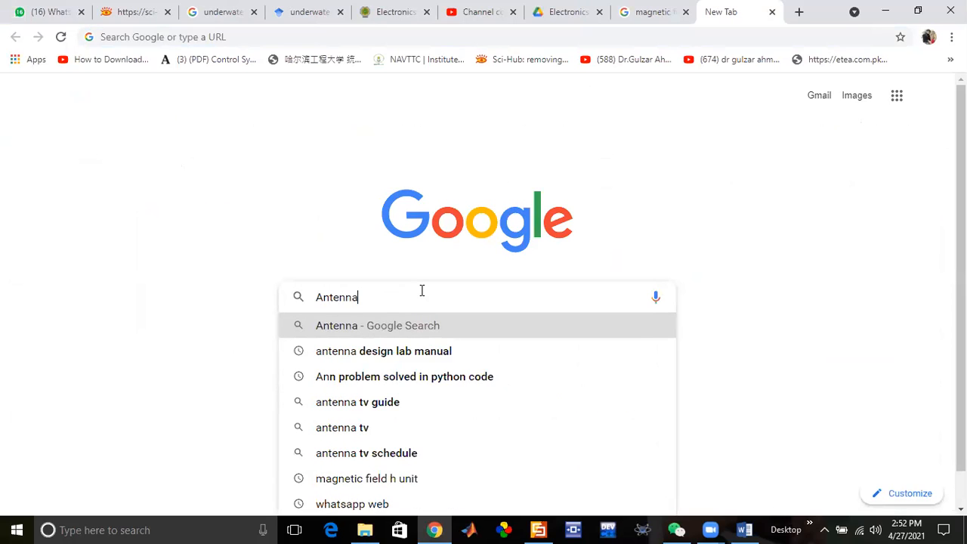
type(" the")
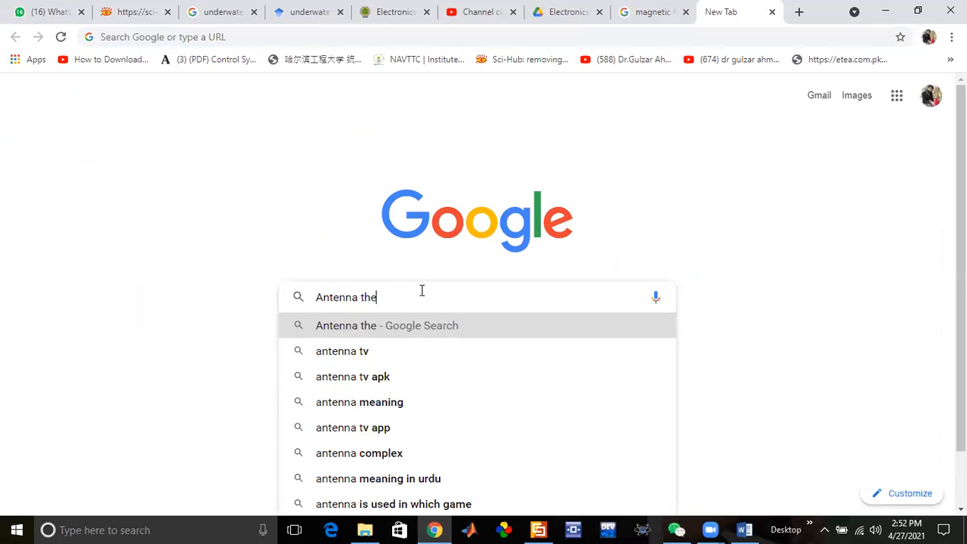
type("ory")
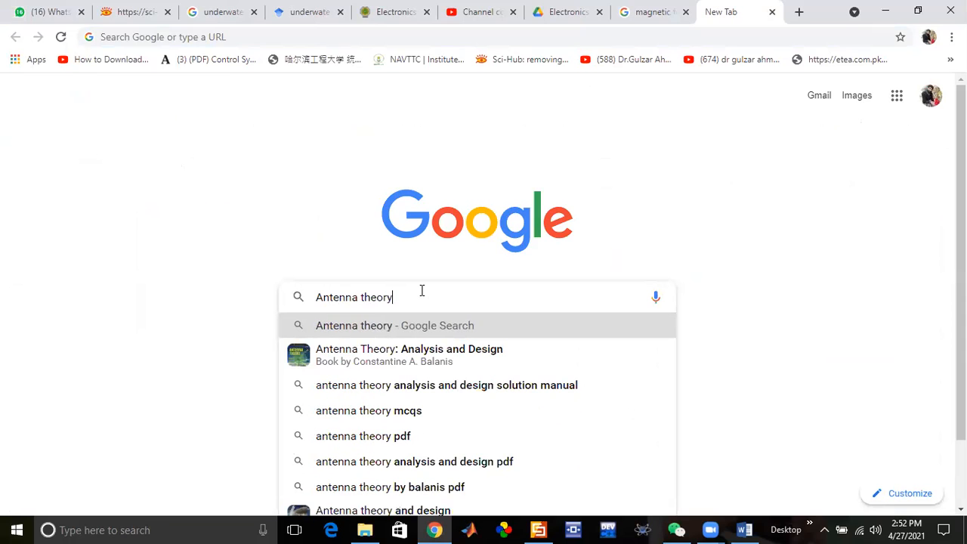
left_click(447, 358)
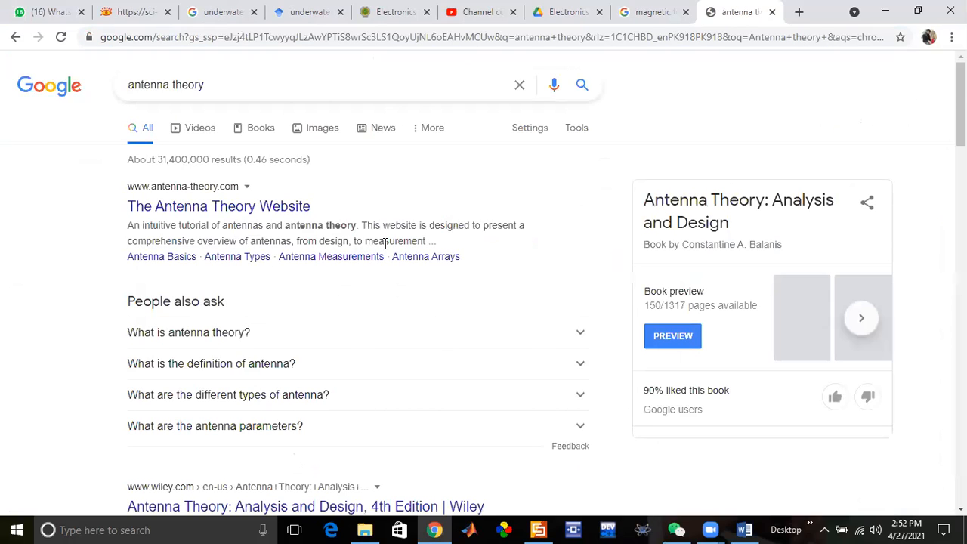
Step: Open the Wiley result for Antenna Theory: Analysis and Design, 4th Edition, in a new tab and look through the remaining results
scroll(385, 248, "down", 3)
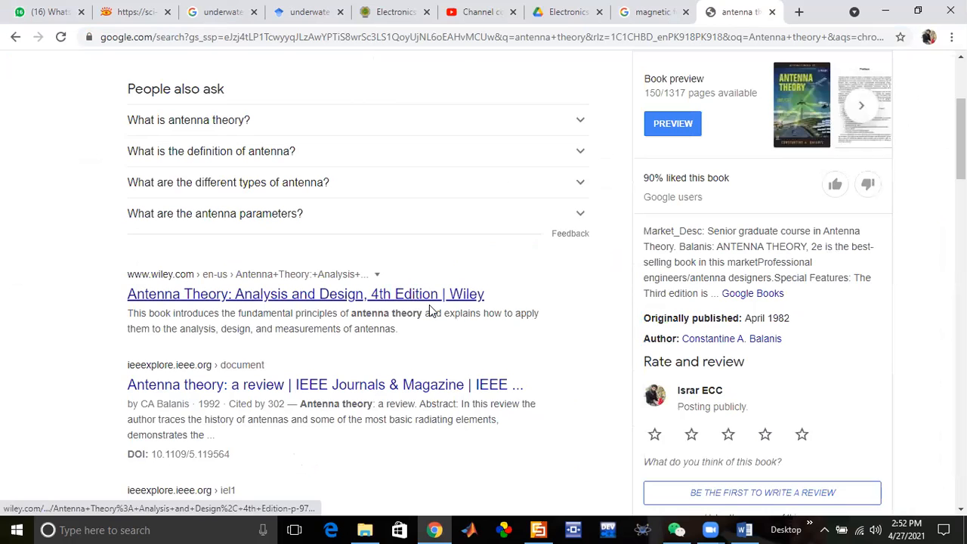
right_click(408, 301)
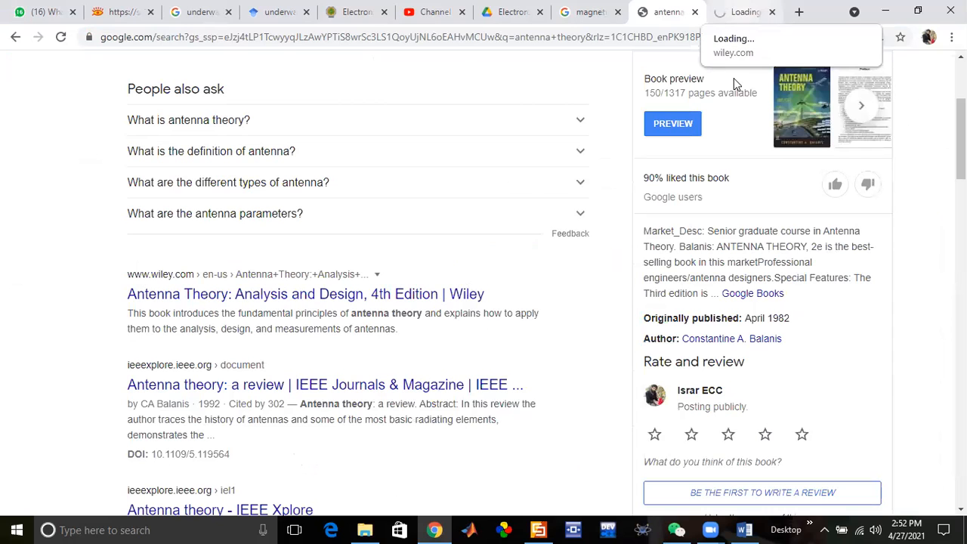
scroll(520, 346, "down", 1)
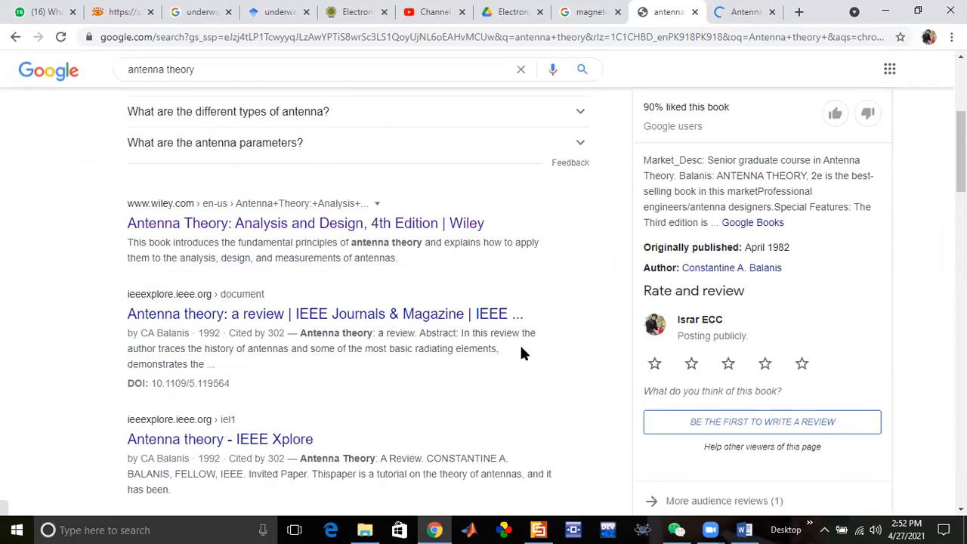
scroll(521, 349, "down", 2)
scroll(521, 349, "down", 3)
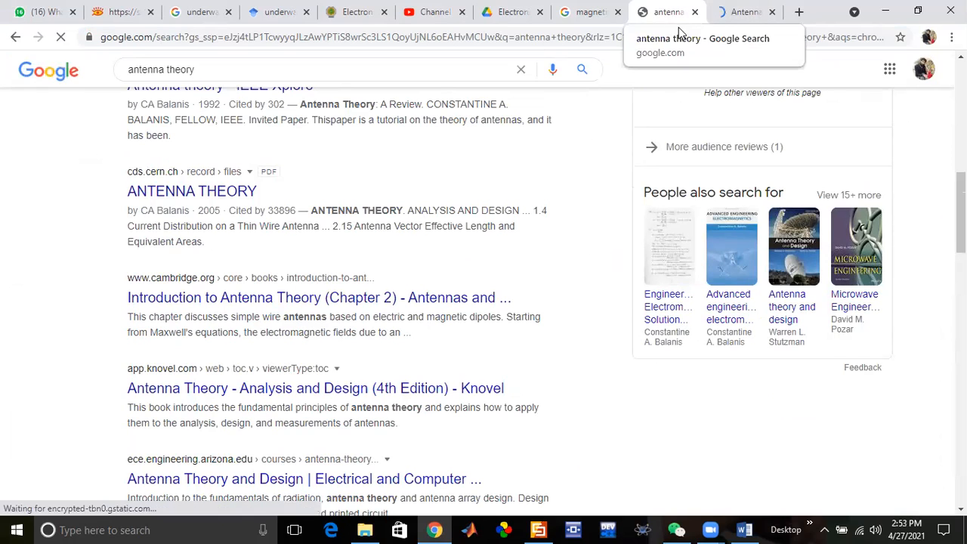
scroll(326, 283, "up", 3)
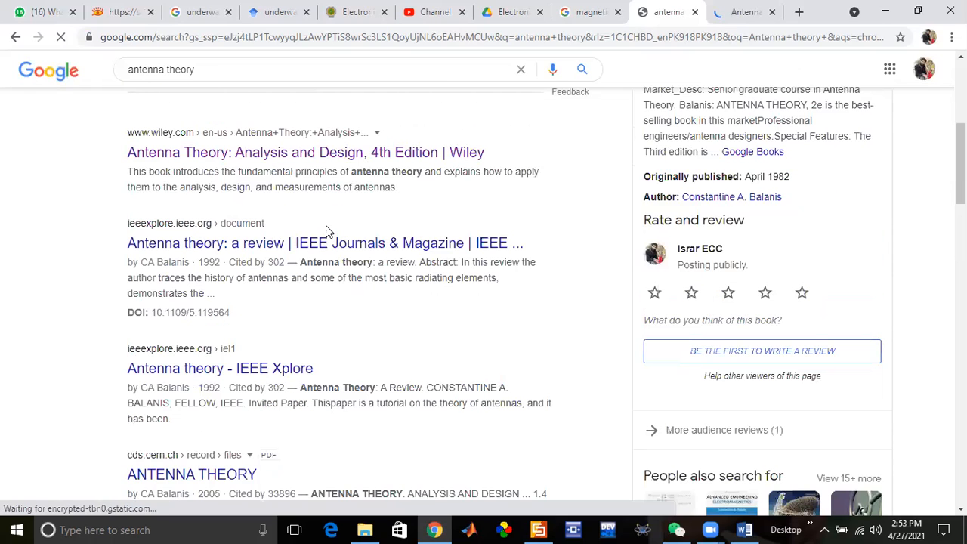
scroll(257, 151, "up", 4)
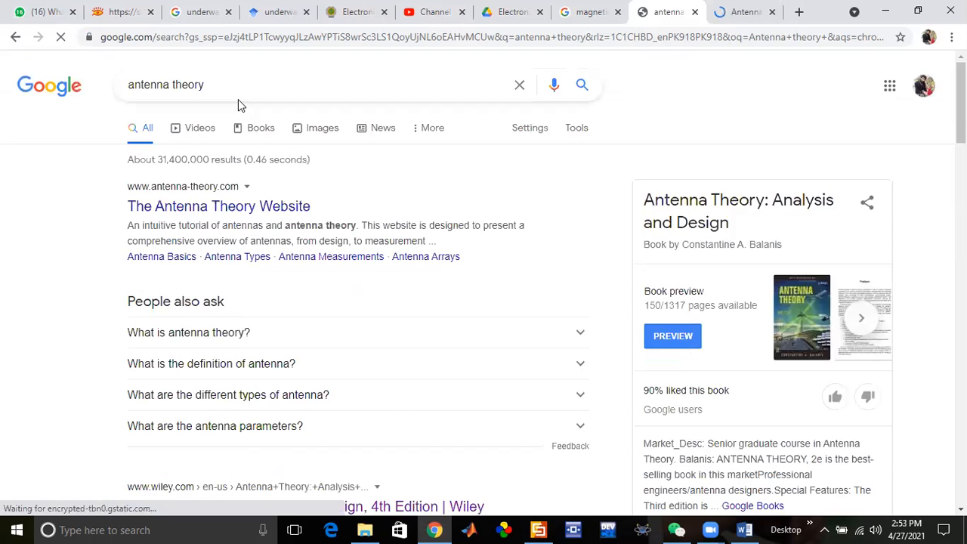
Step: Search Google for "antenna theory and design by balanis pdf"
left_click(234, 87)
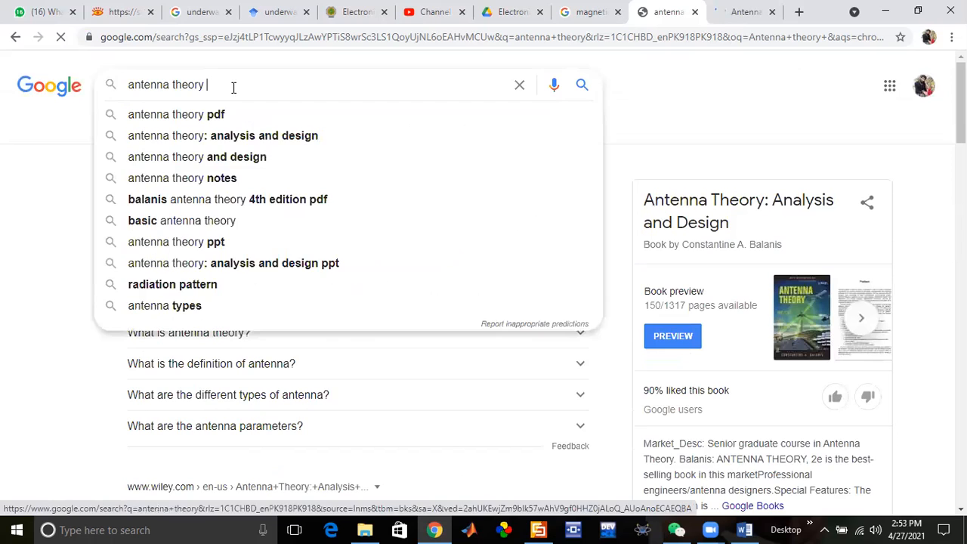
type("and ")
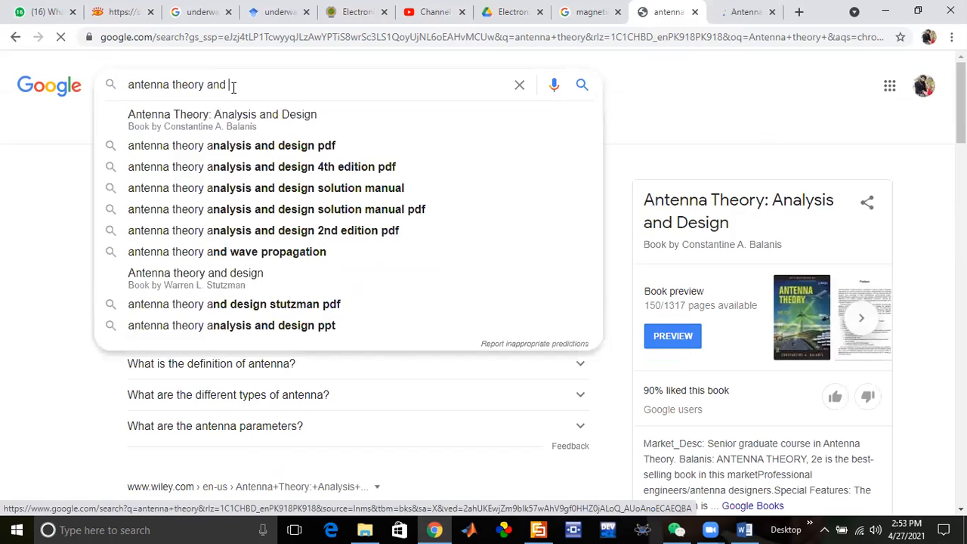
type("desi")
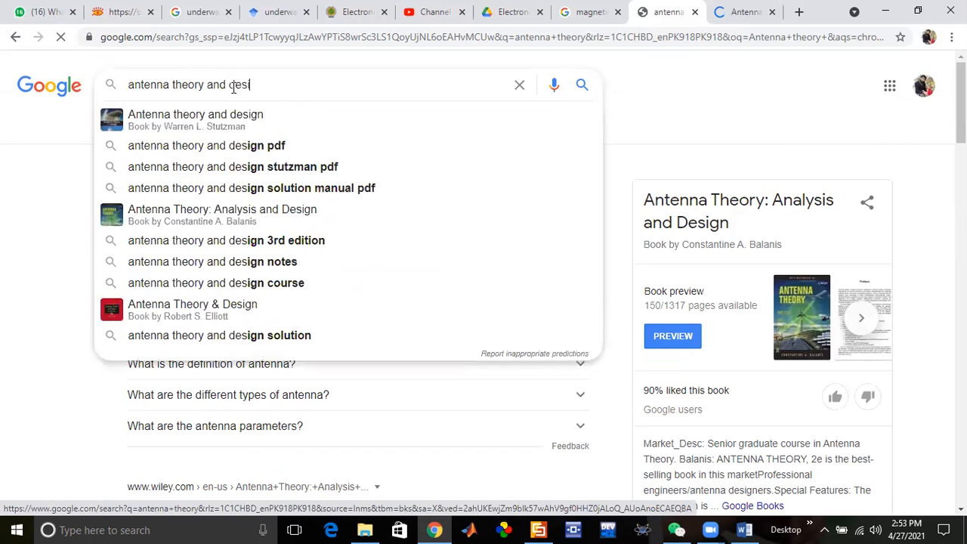
type("gn ")
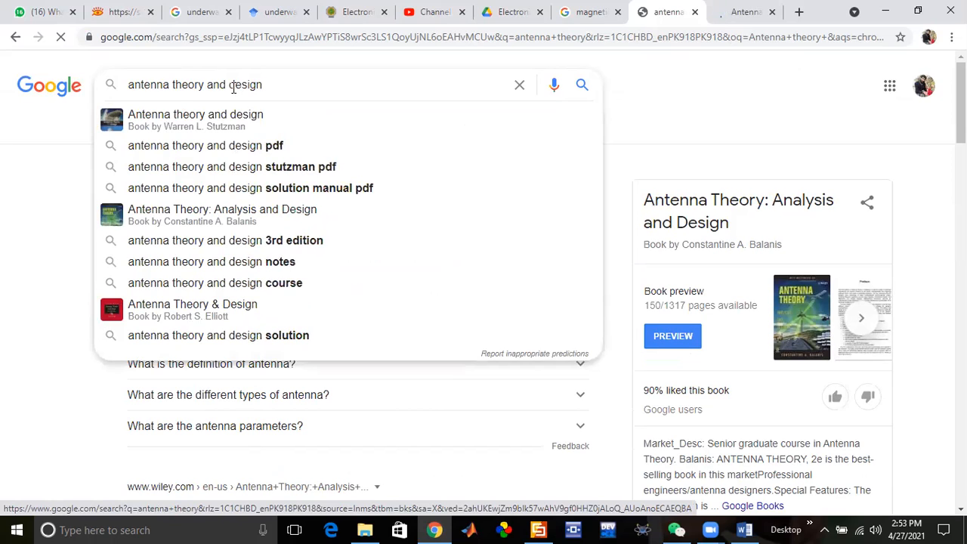
type("by")
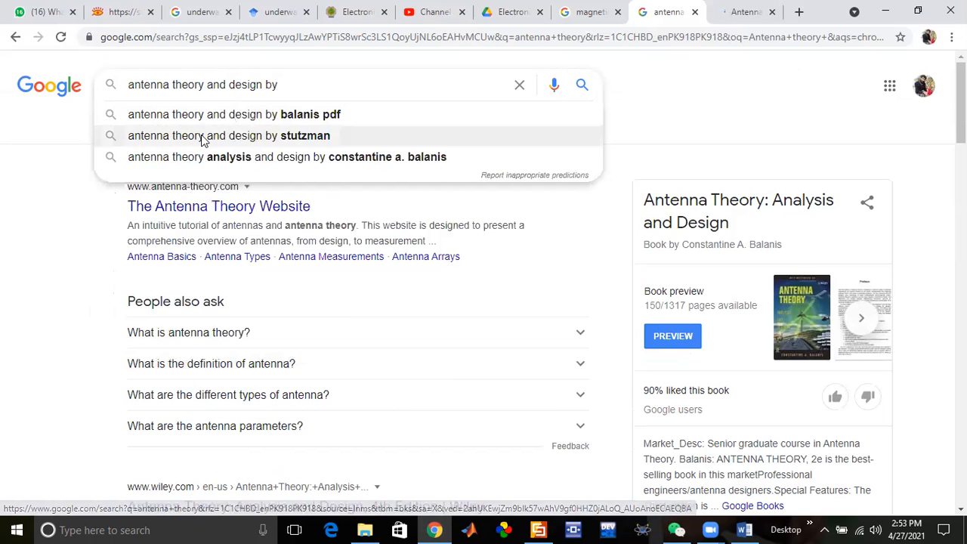
left_click(293, 114)
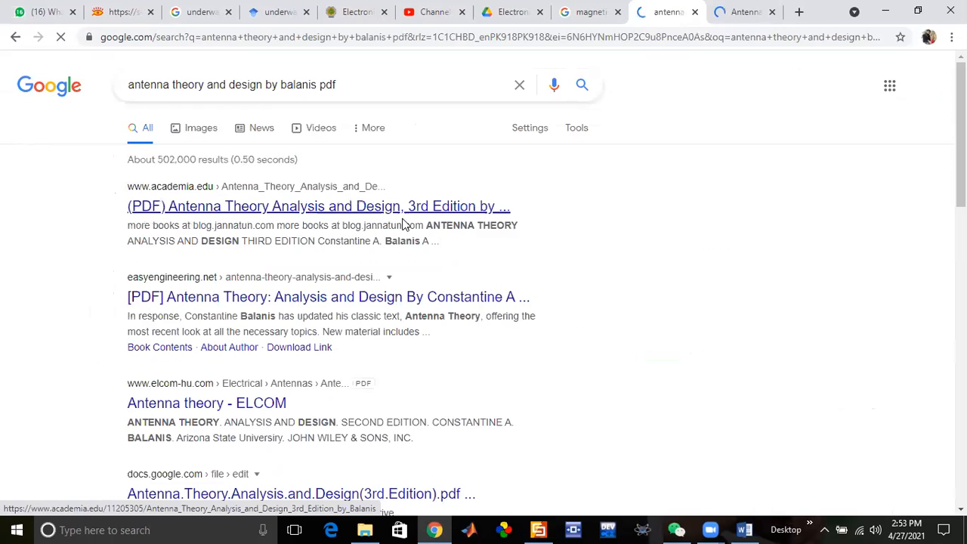
Step: Open the academia.edu 3rd Edition PDF result in a new tab and check both it and the Wiley page
middle_click(508, 206)
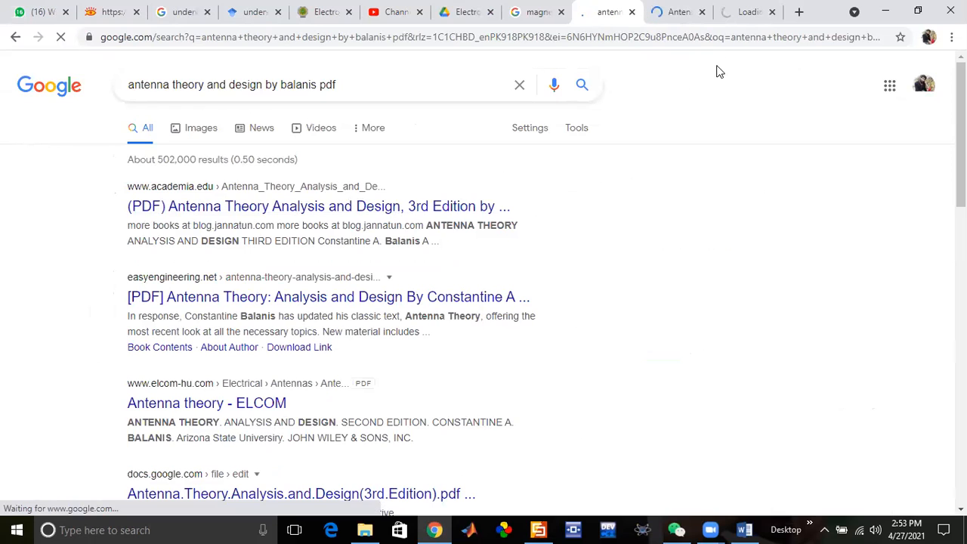
left_click(752, 18)
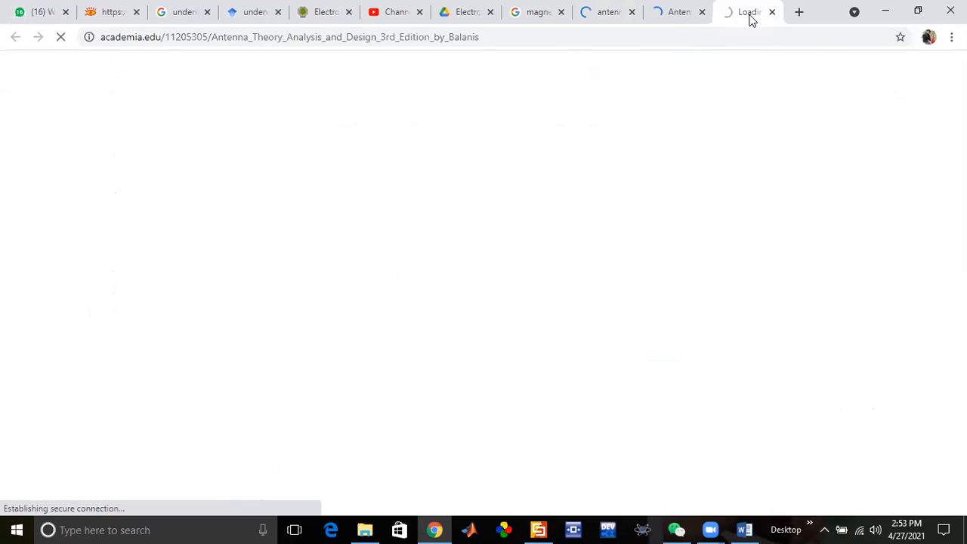
left_click(670, 19)
left_click(730, 13)
left_click(686, 14)
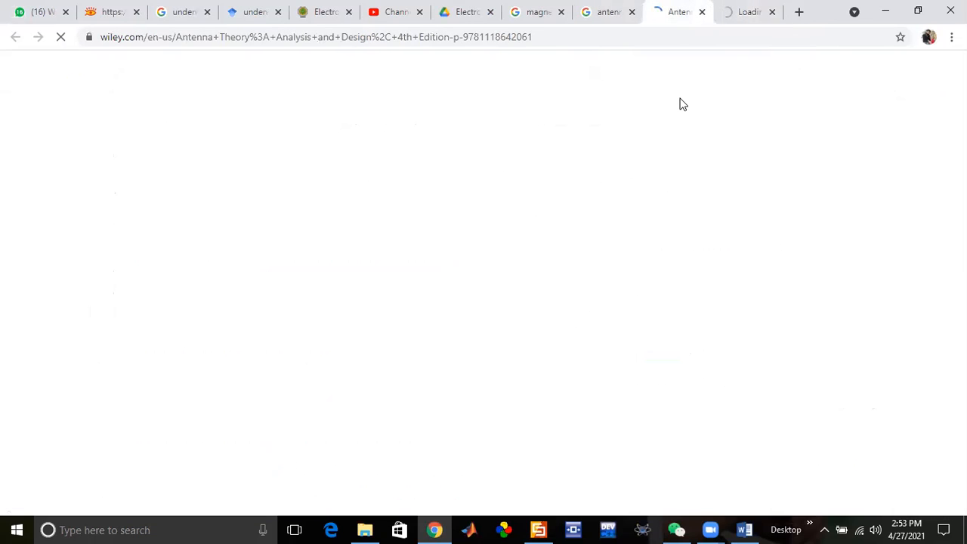
Step: Switch to the Zoom whiteboard and handwrite "Near field" in red near its upper-left corner
mouse_move(711, 530)
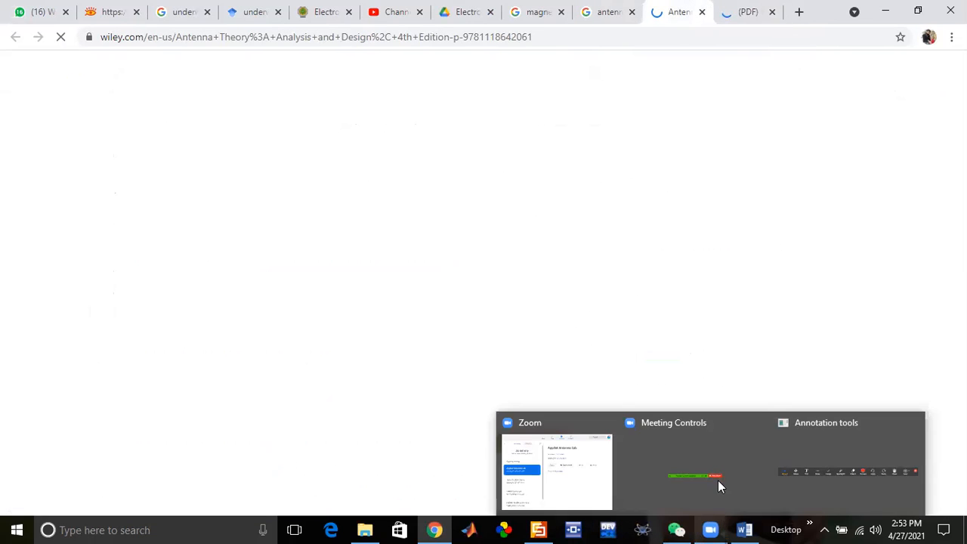
mouse_move(760, 476)
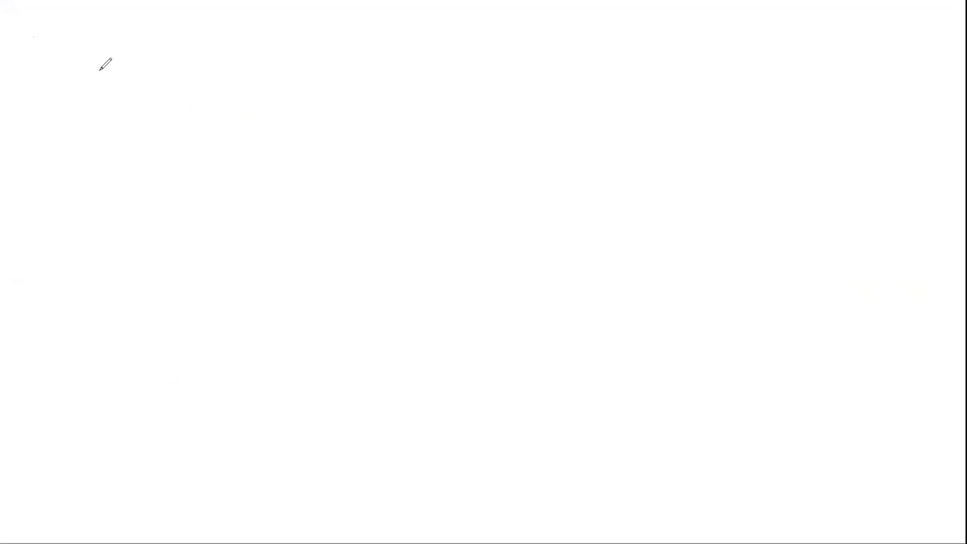
mouse_move(81, 65)
left_mouse_down()
mouse_move(83, 91)
mouse_move(106, 88)
mouse_move(113, 43)
mouse_move(156, 76)
mouse_move(133, 68)
mouse_move(122, 89)
mouse_move(144, 67)
mouse_move(147, 92)
mouse_move(202, 52)
mouse_move(204, 98)
mouse_move(226, 50)
mouse_move(233, 68)
mouse_move(241, 27)
left_mouse_up()
mouse_move(240, 27)
left_mouse_down()
mouse_move(246, 64)
mouse_move(257, 72)
mouse_move(265, 58)
left_mouse_up()
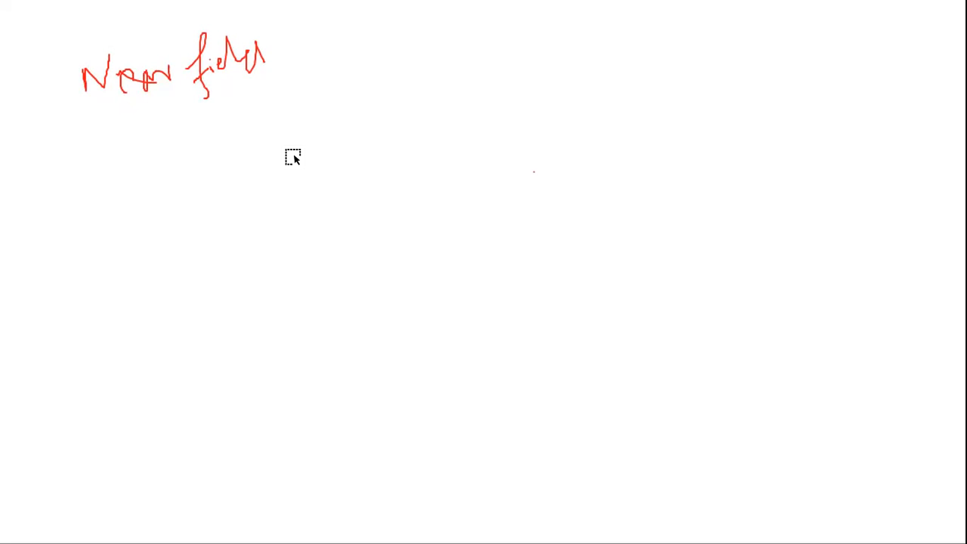
Step: Add the text "Near field and Far Field" below the handwritten heading on the whiteboard
left_click(151, 145)
type("Near ")
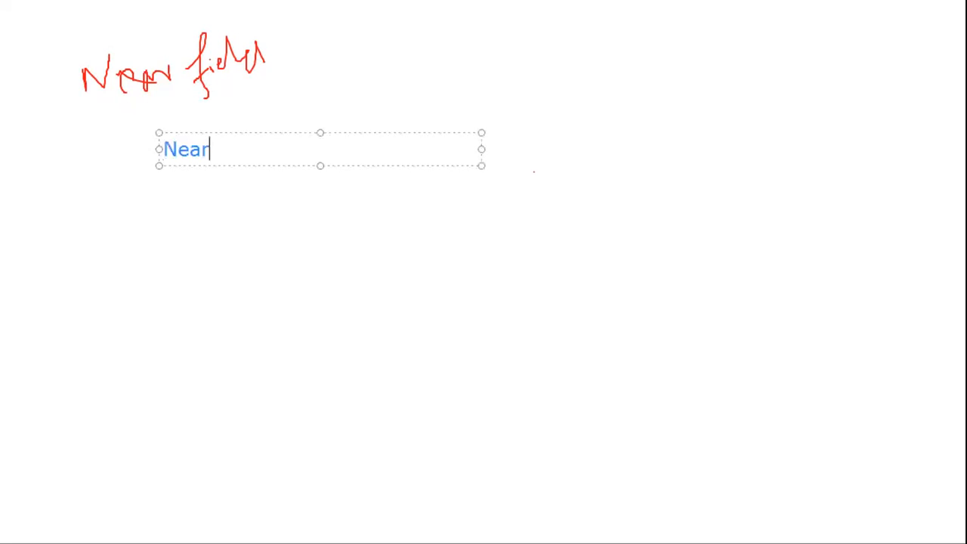
type("field and ")
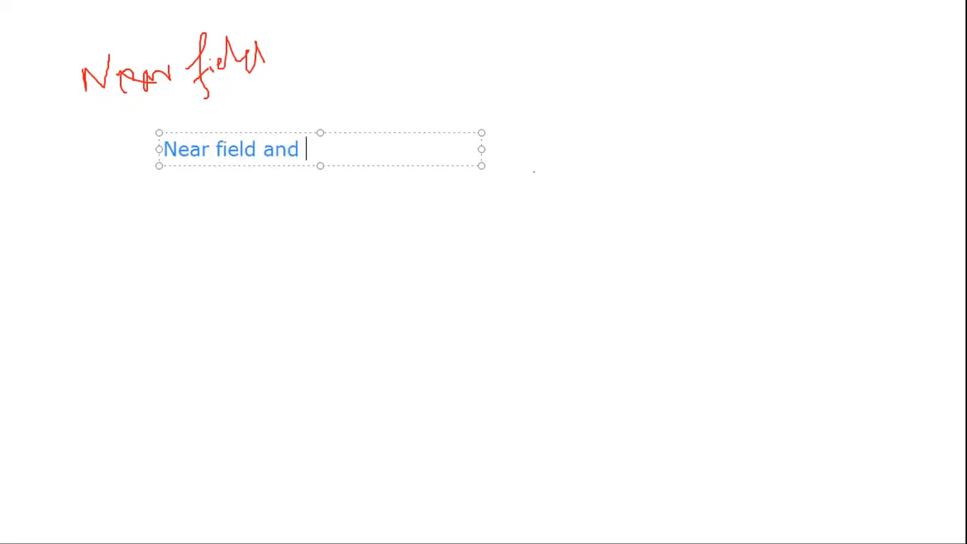
type("Far Field")
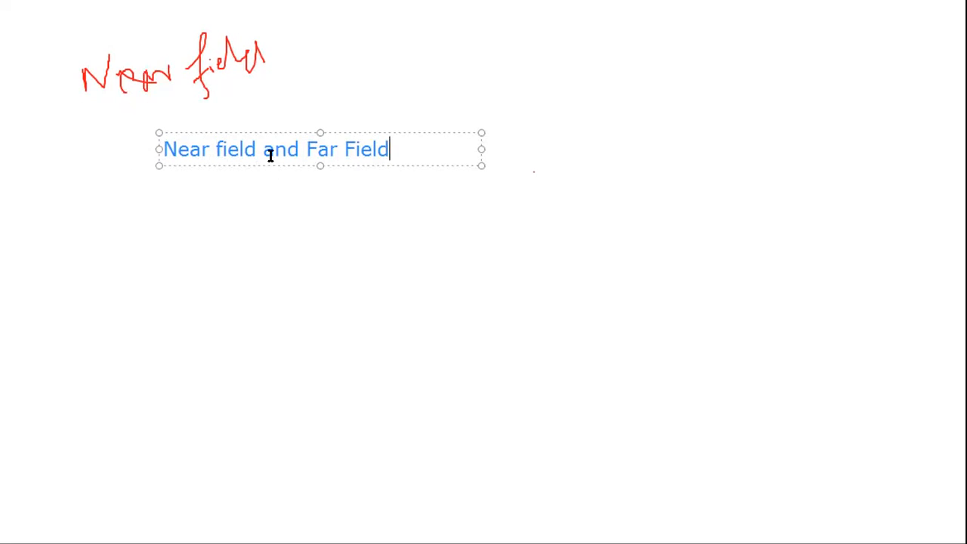
left_click(334, 202)
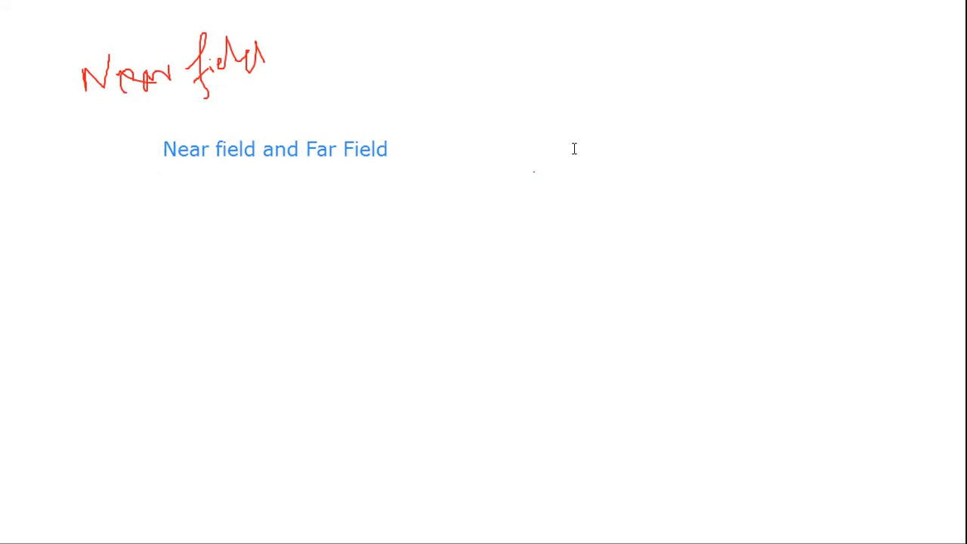
Step: Sketch the two arms of a dipole antenna in red below the "Near field and Far Field" text
left_click(291, 278)
mouse_move(291, 278)
left_mouse_down()
mouse_move(305, 277)
mouse_move(305, 238)
left_mouse_up()
left_click_drag(295, 291, 319, 330)
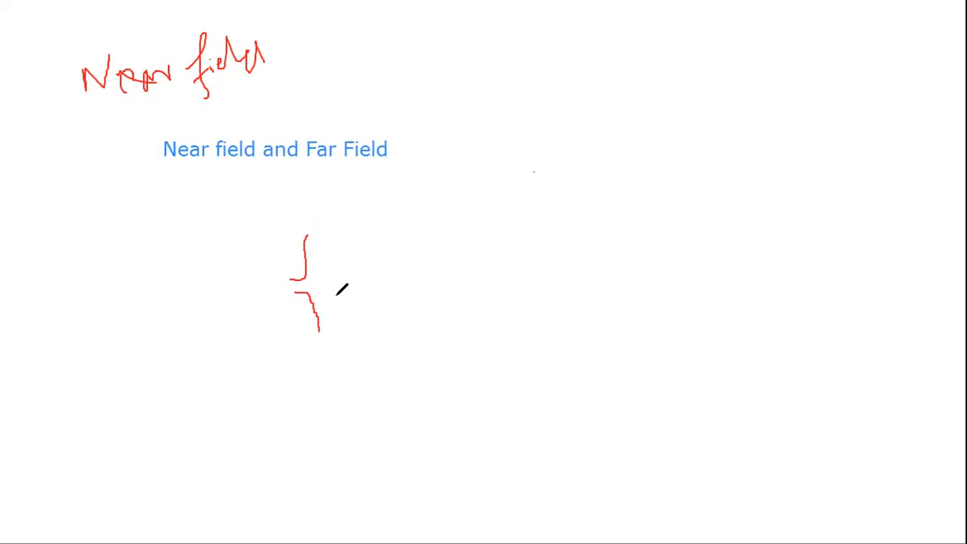
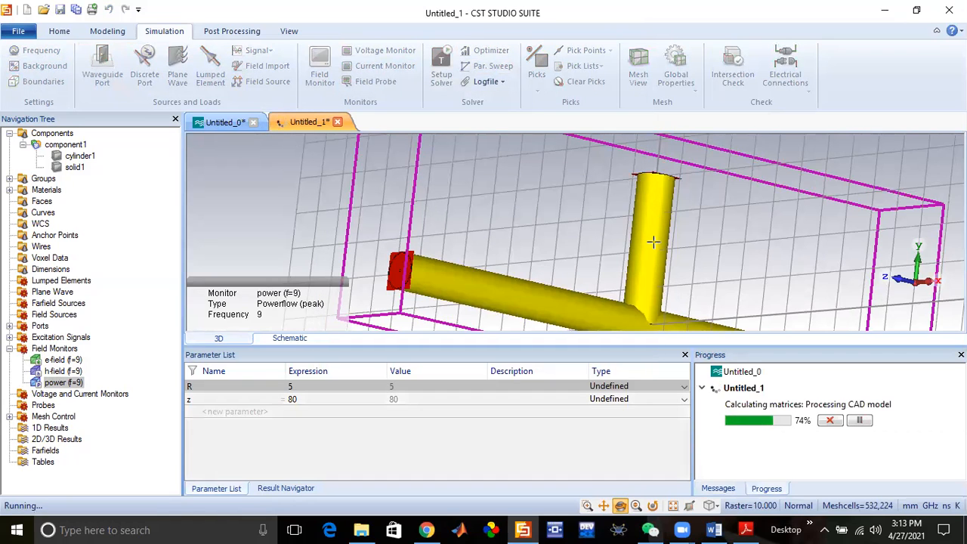
Step: Examine the T-shaped cylinder model and its ports from several angles in CST while the solver runs
left_click_drag(665, 245, 678, 281)
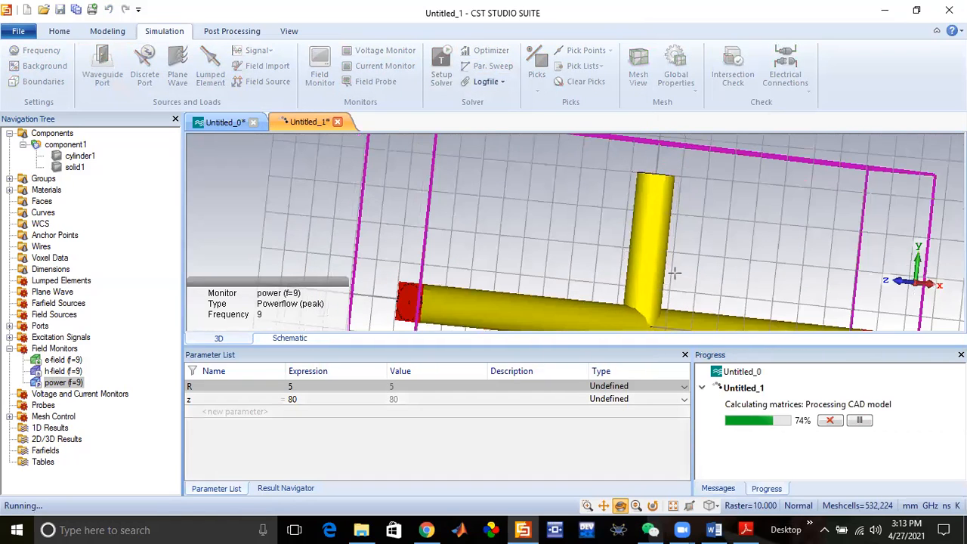
scroll(675, 273, "down", 4)
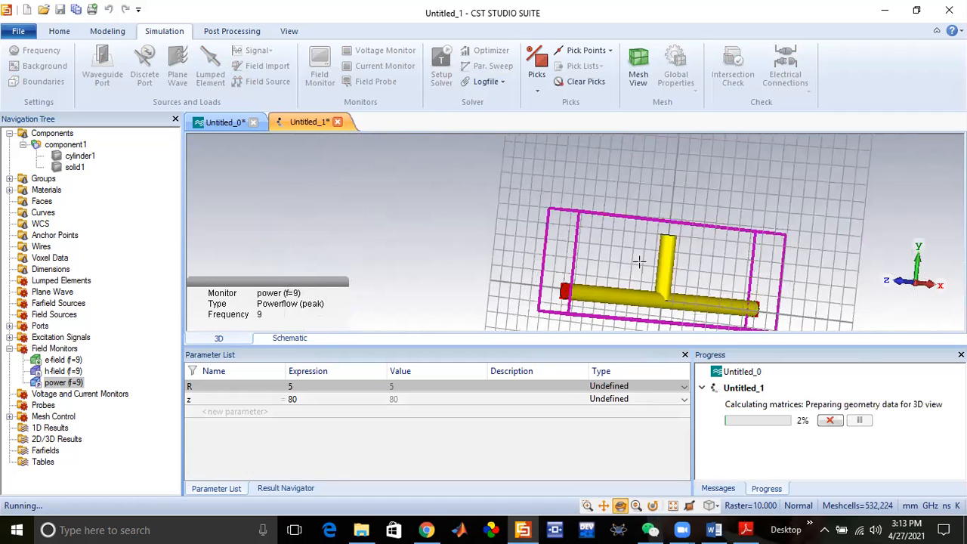
scroll(643, 266, "up", 4)
left_click_drag(645, 270, 613, 238)
left_click_drag(615, 289, 707, 291)
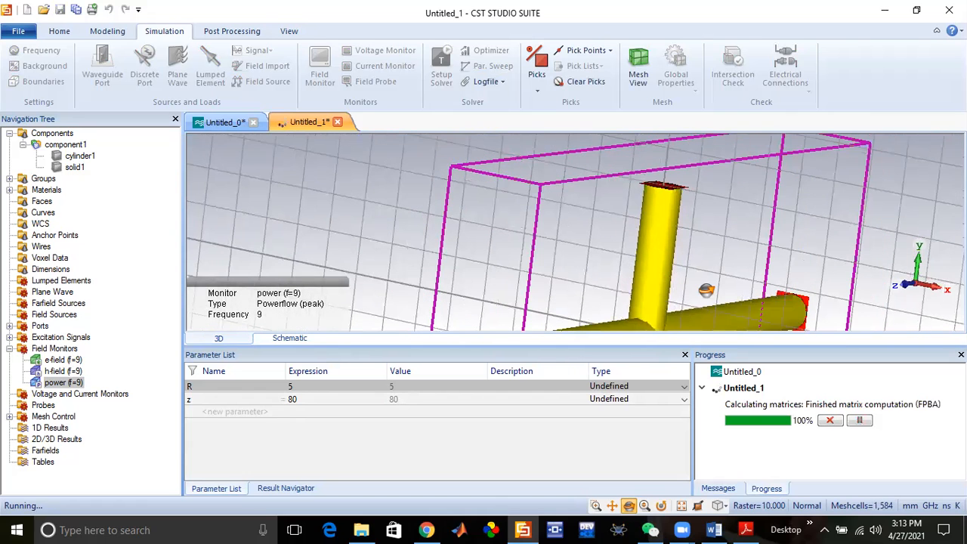
scroll(706, 291, "down", 5)
left_click_drag(639, 256, 476, 250)
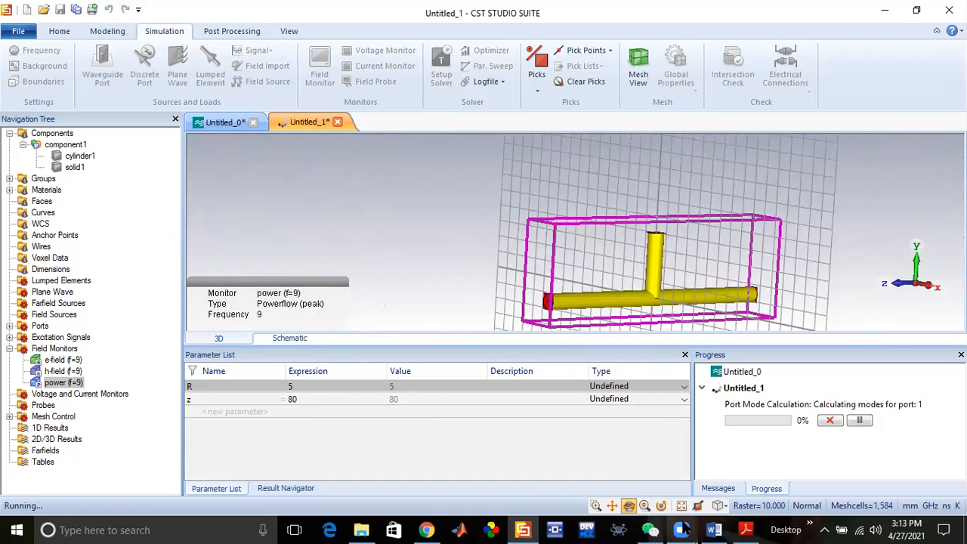
mouse_move(681, 529)
left_click(698, 493)
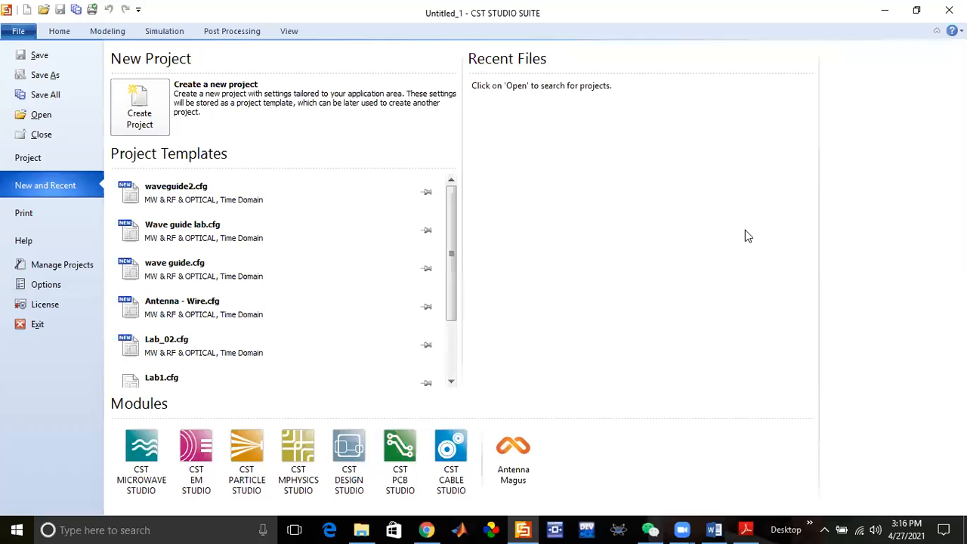
Step: Start a new project template for MW & RF & Optical antennas with the Waveguide (Horn, Cone, etc.) workflow, keeping the default solver, units and settings
left_click(139, 94)
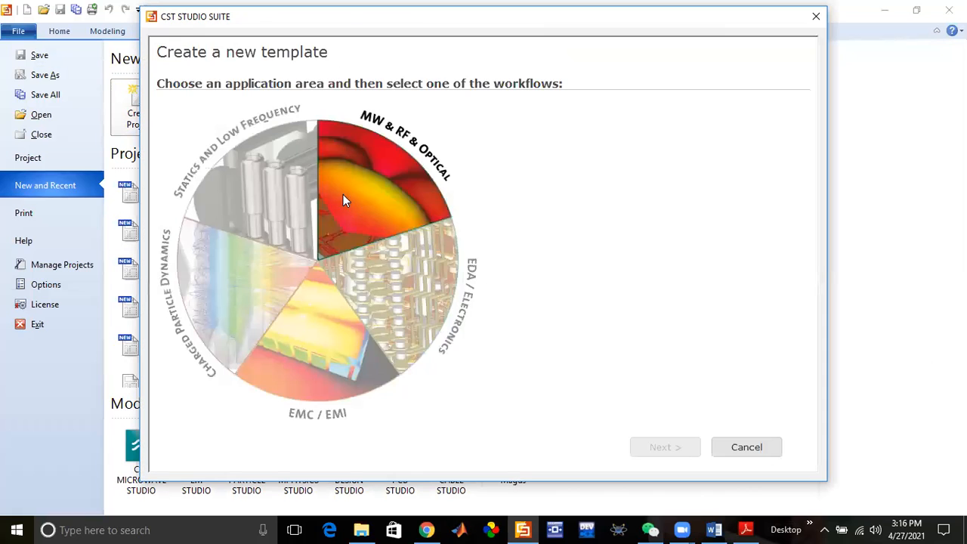
left_click(368, 199)
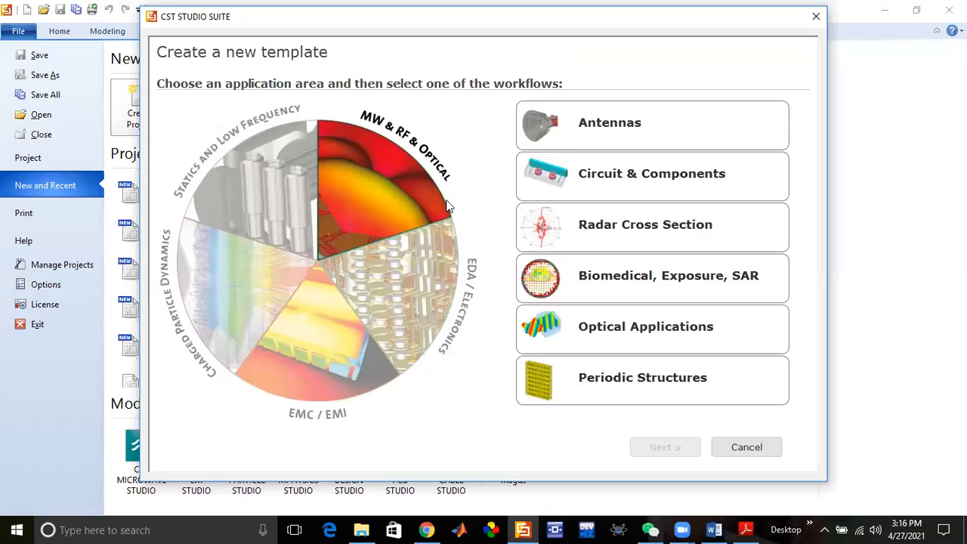
left_click(586, 133)
key("Return")
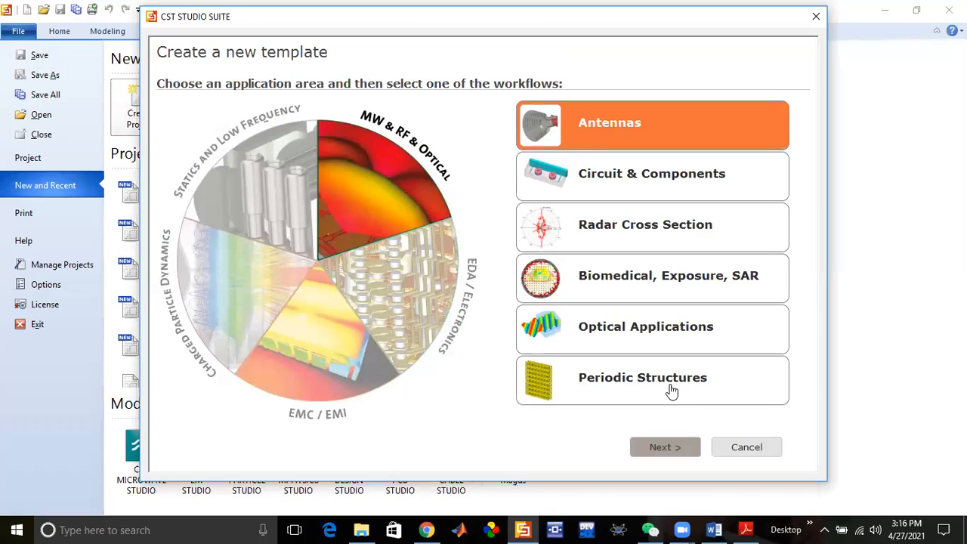
key("Return")
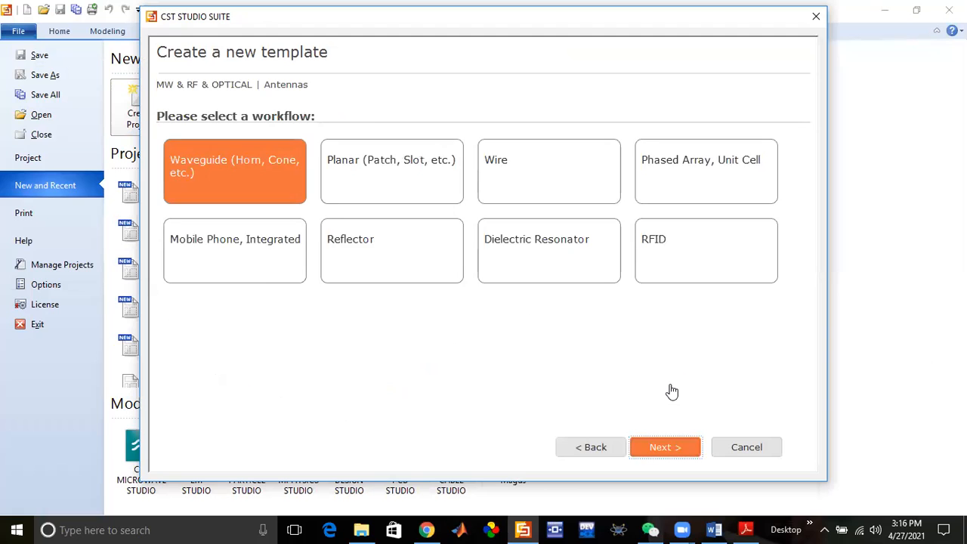
key("Return")
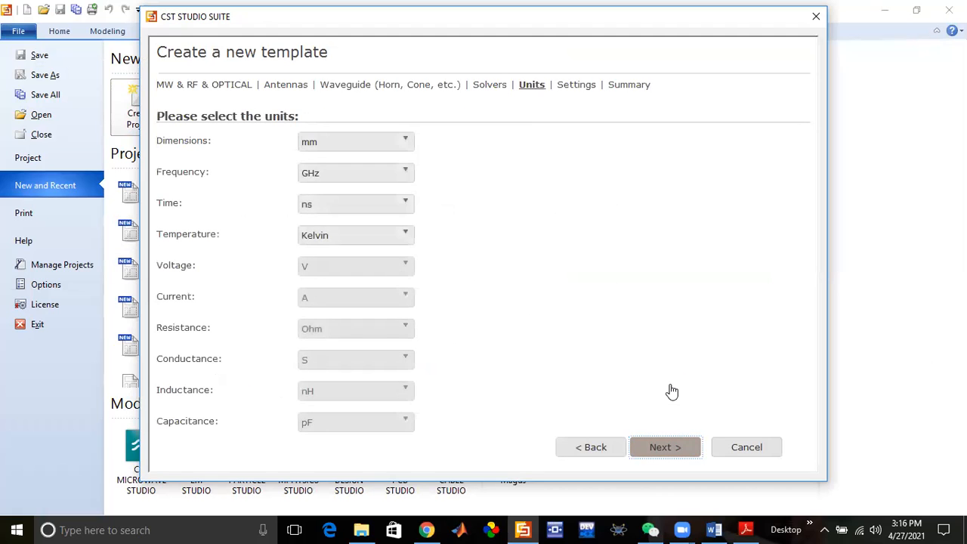
key("Return")
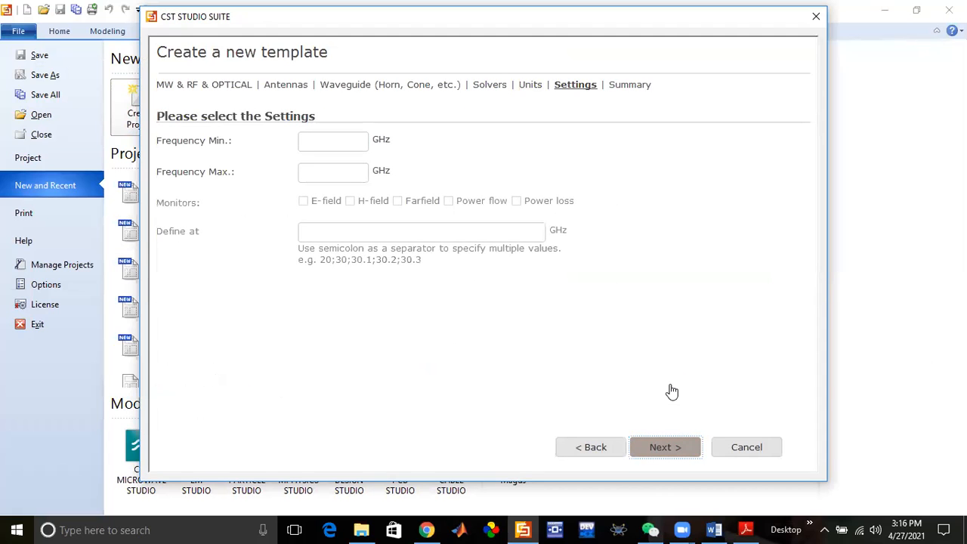
key("Return")
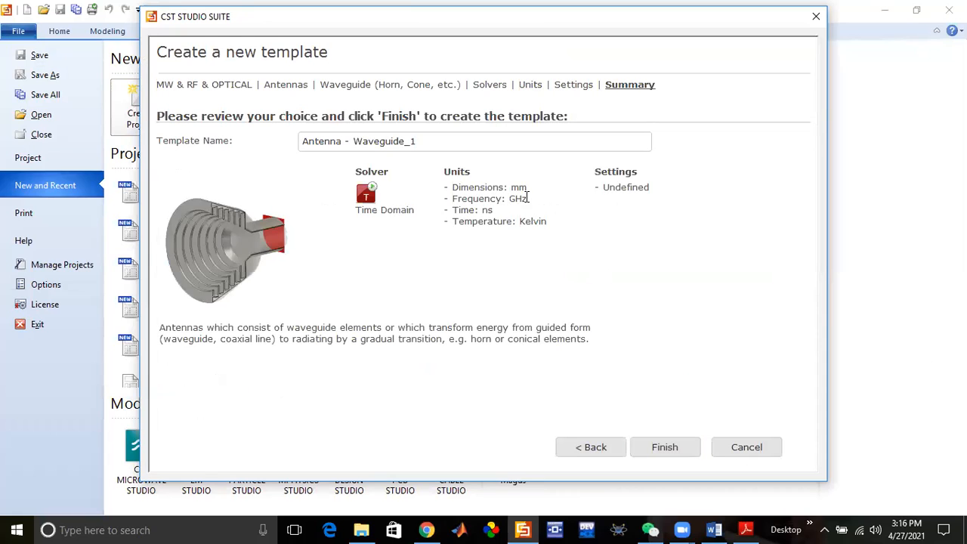
Step: Name the template waveguide3 and create the project from it, with the working plane viewed from the front
left_click_drag(416, 141, 302, 148)
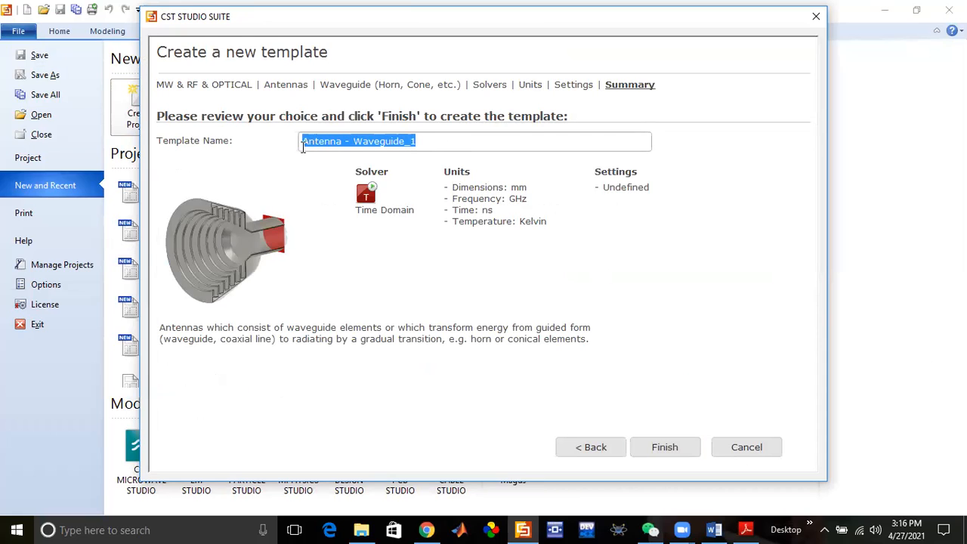
type("waveguide3")
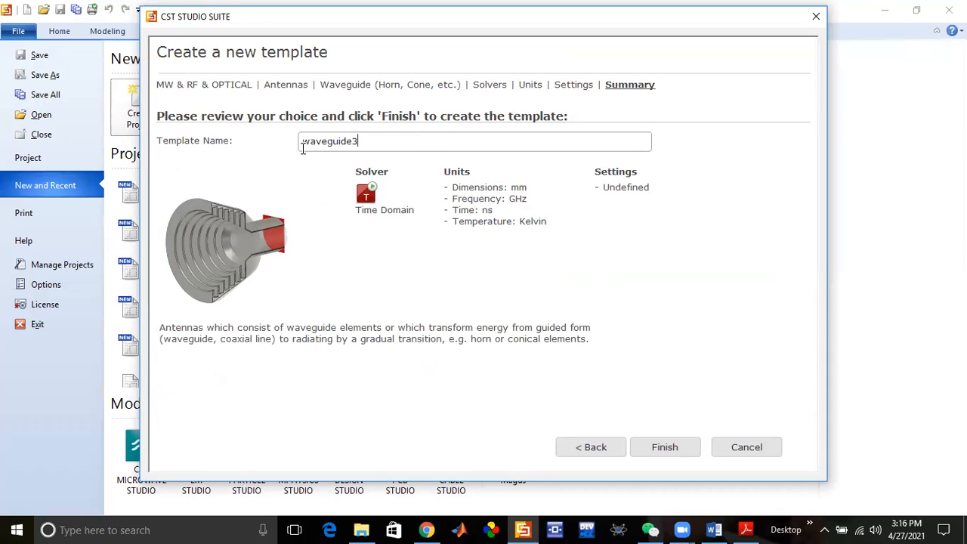
left_click(664, 446)
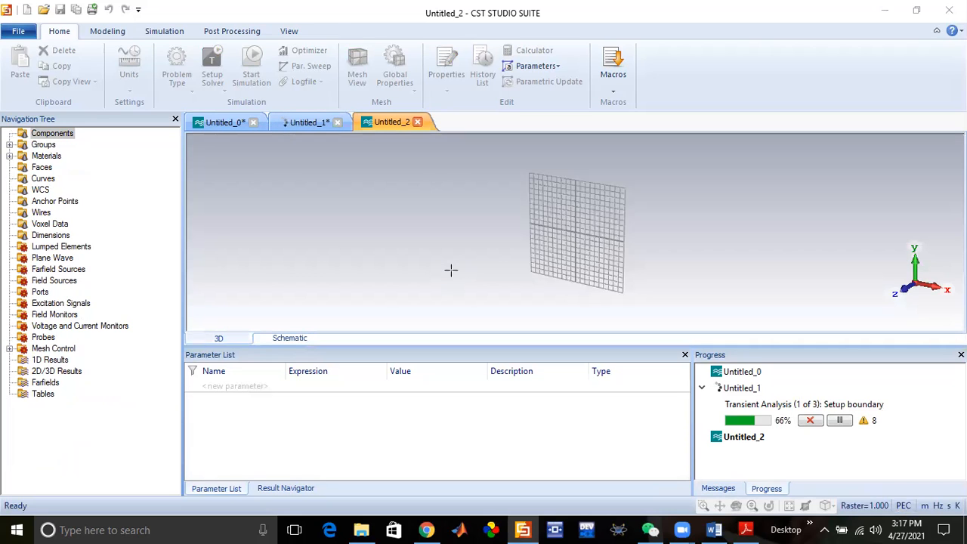
key("space")
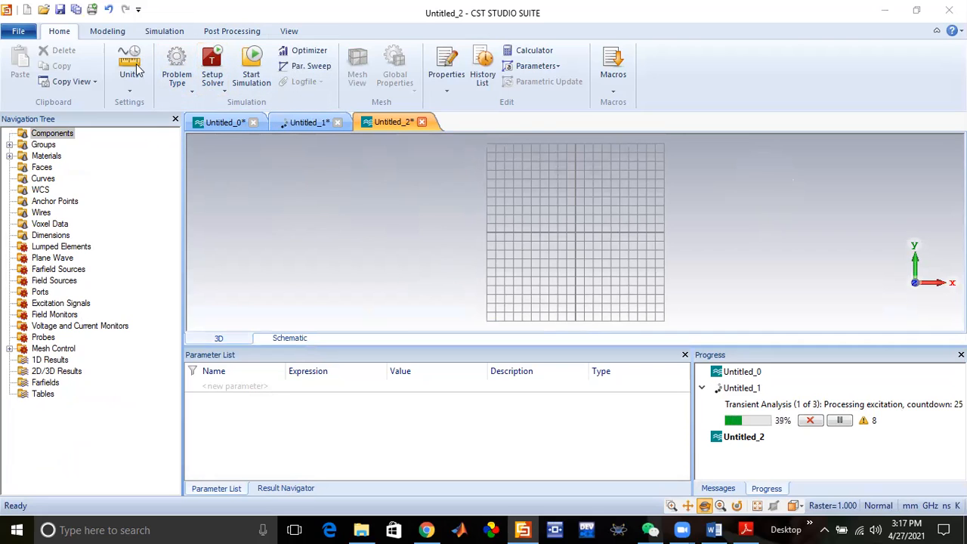
Step: Begin a new cylinder through its numeric definition and name it cylinder1
left_click(156, 33)
left_click(113, 31)
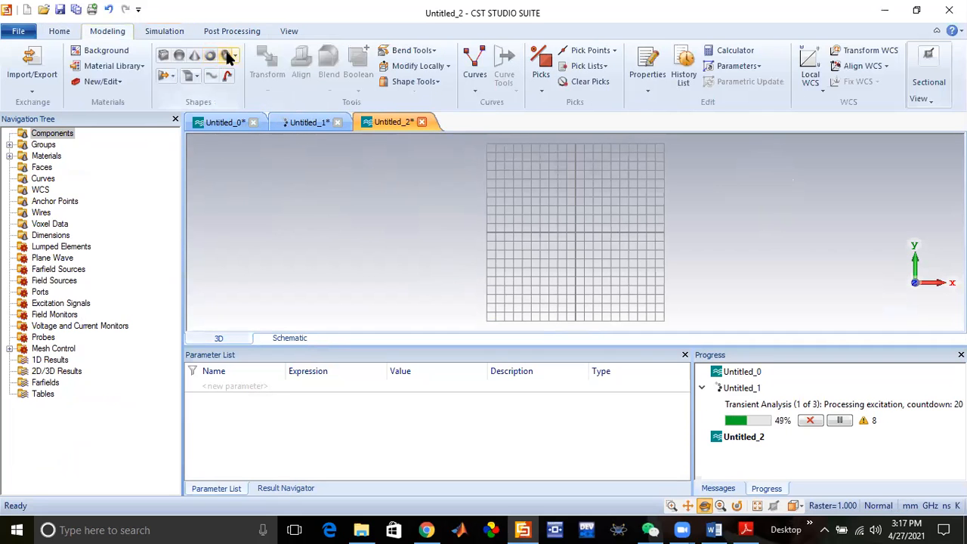
left_click(229, 58)
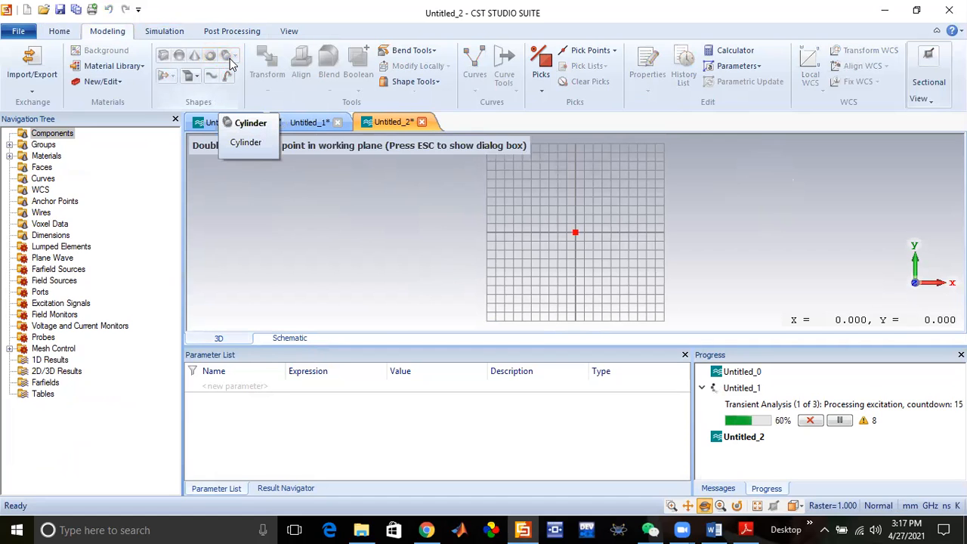
key("Escape")
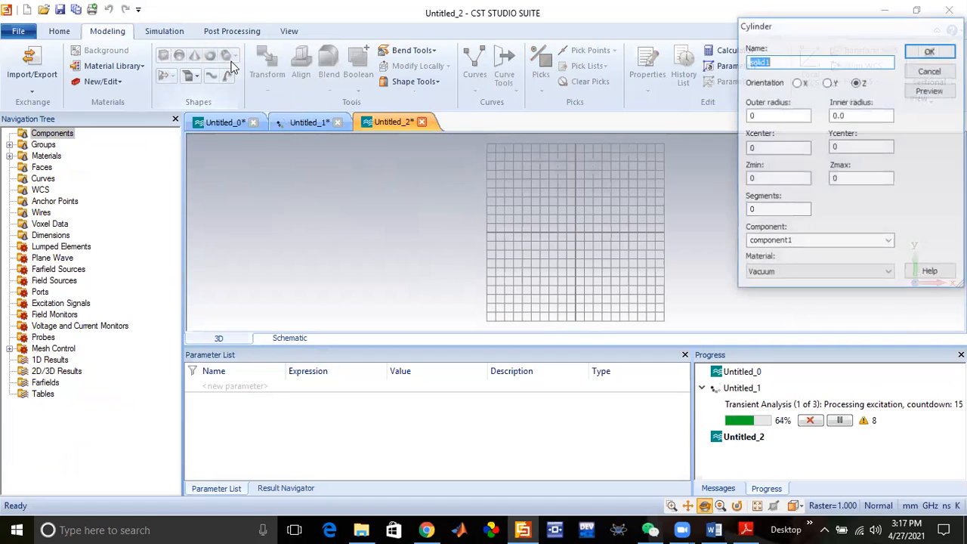
type("c")
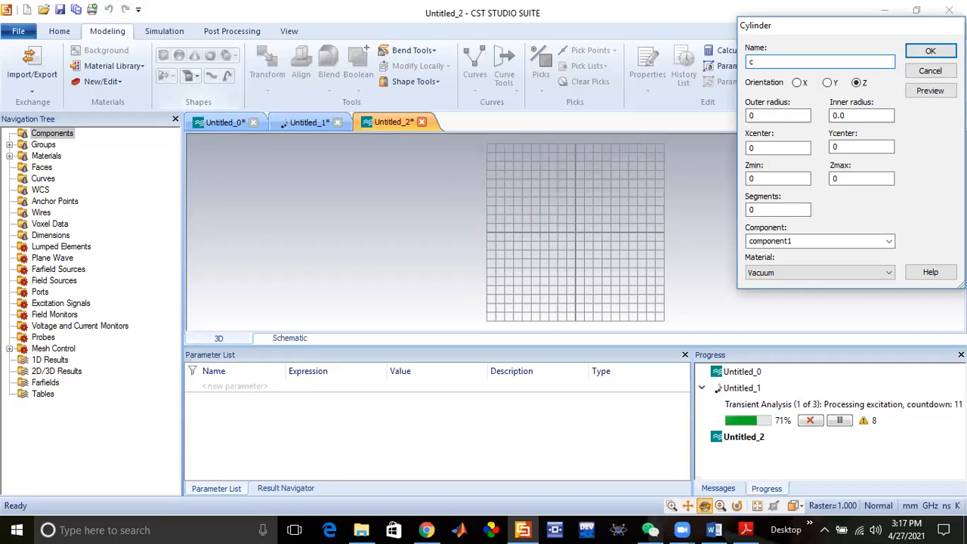
type("ylinder1")
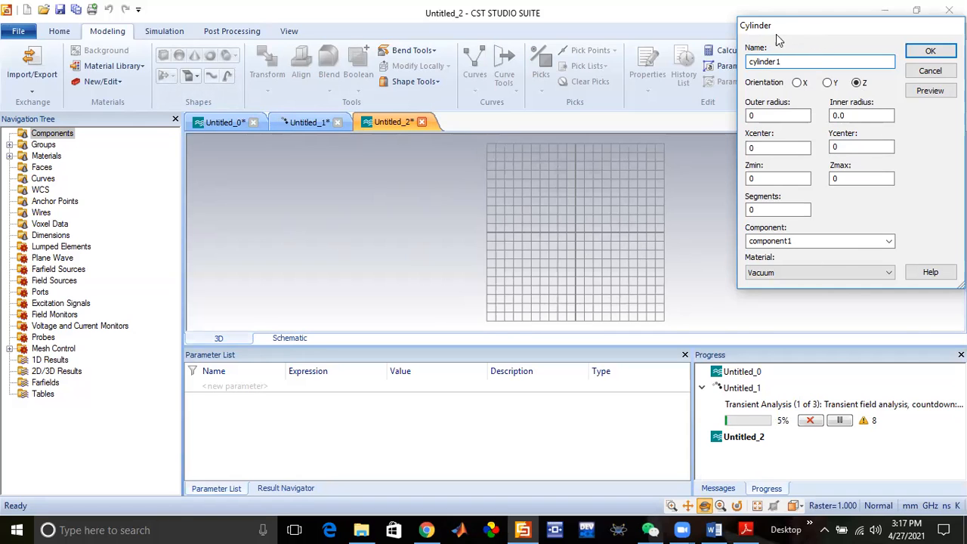
left_click_drag(781, 23, 577, 43)
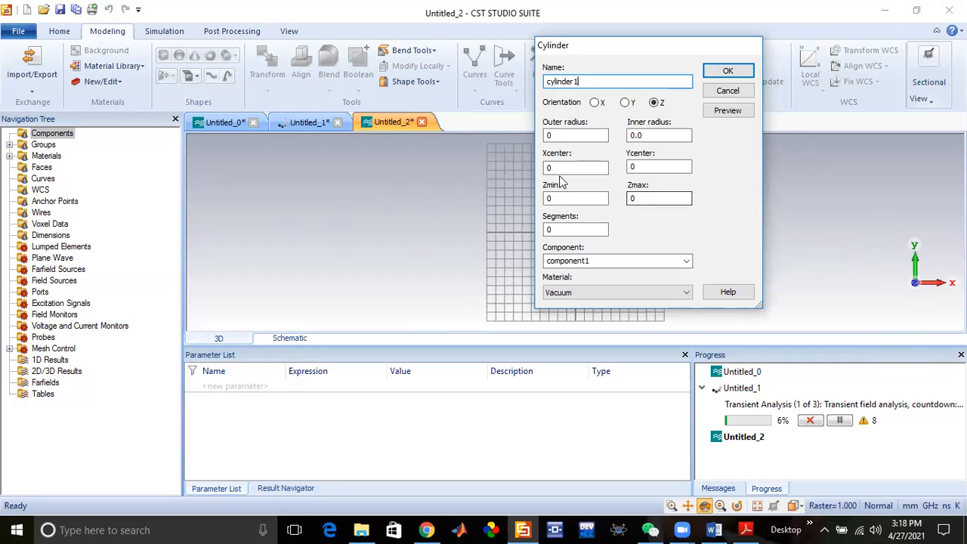
Step: Set the cylinder's outer radius to R, Zmin to -z and Zmax to z
left_click_drag(560, 136, 546, 134)
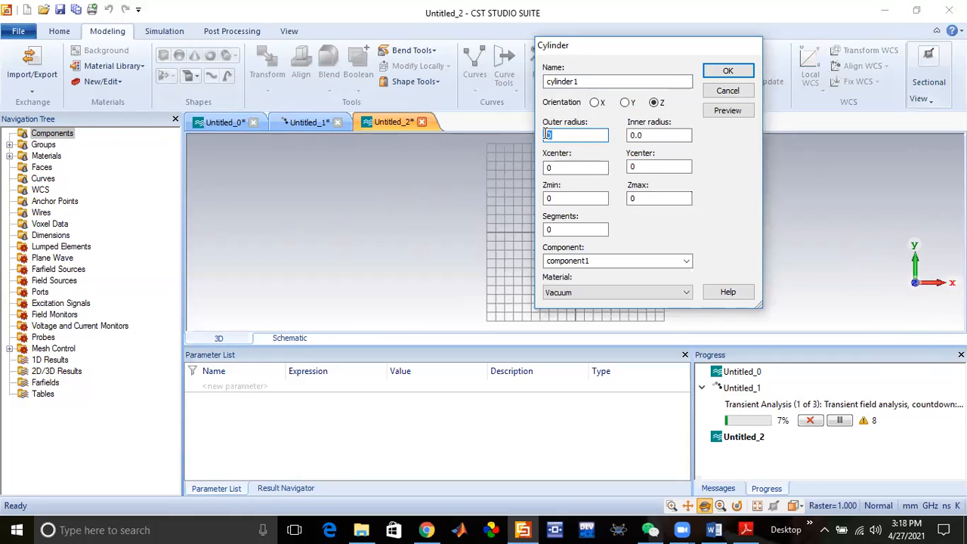
left_click(562, 164)
left_click(562, 197)
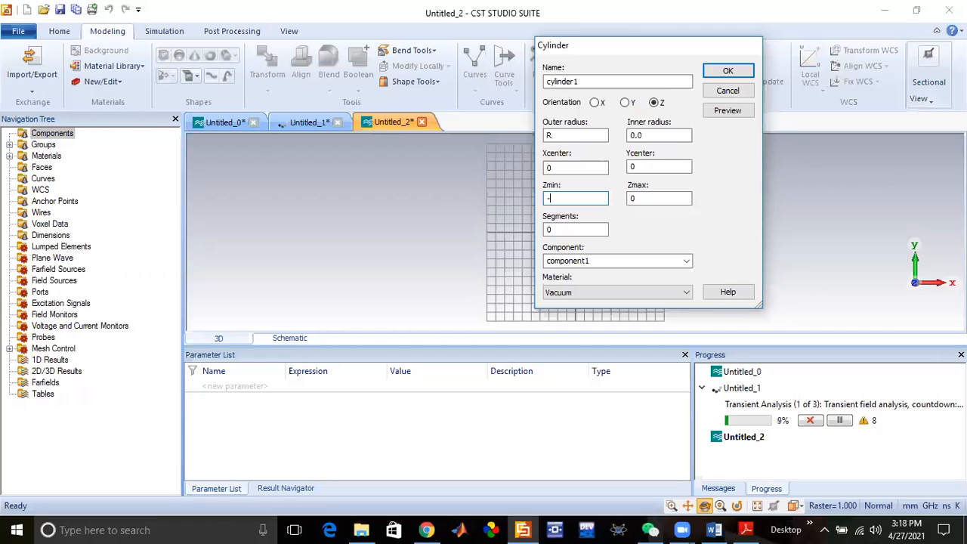
key("Tab")
type("z")
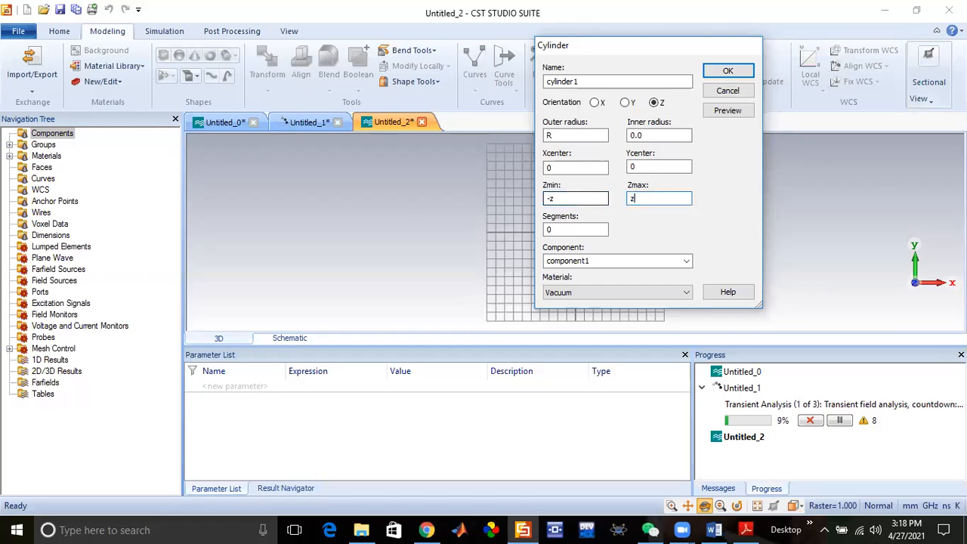
Step: Load Copper (annealed) from the material library as the cylinder's material
left_click(598, 294)
left_click(598, 310)
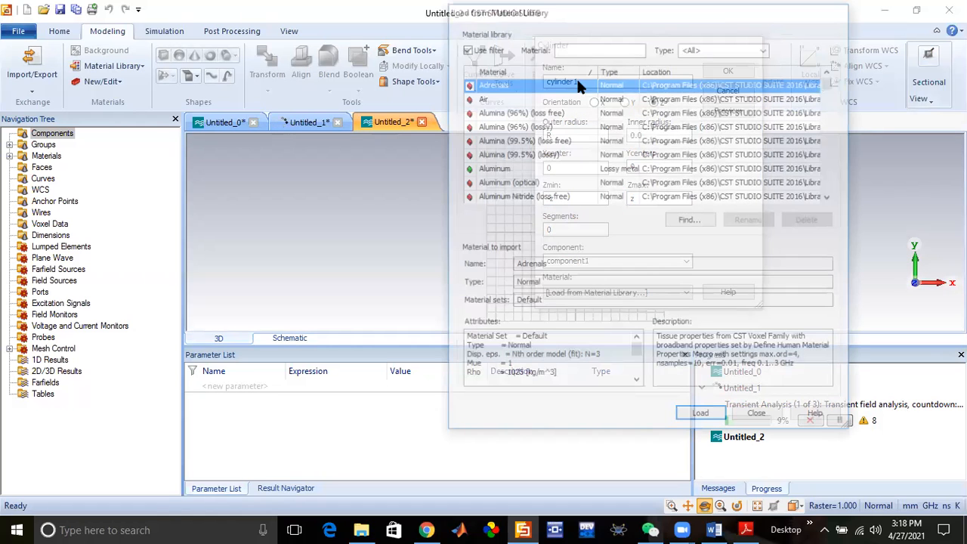
left_click(586, 47)
type("c")
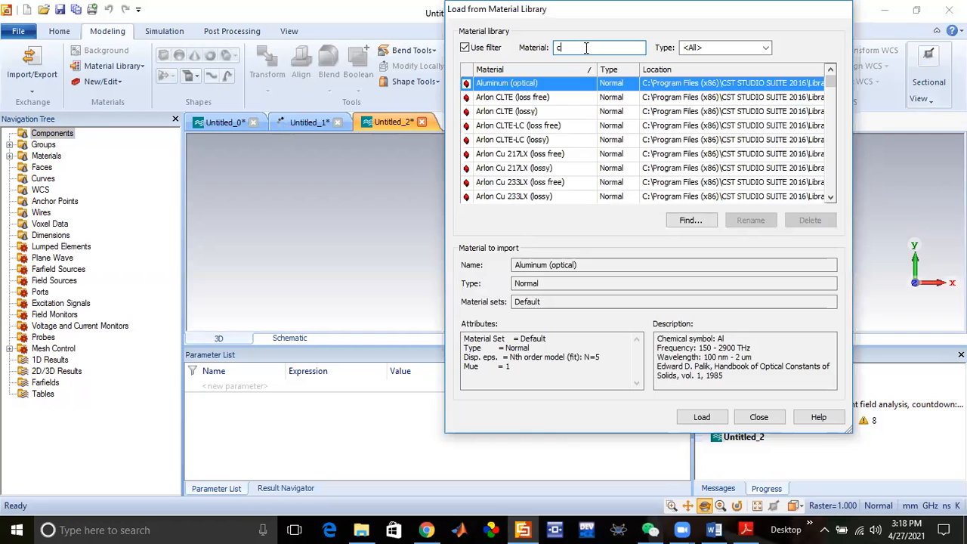
type("oper")
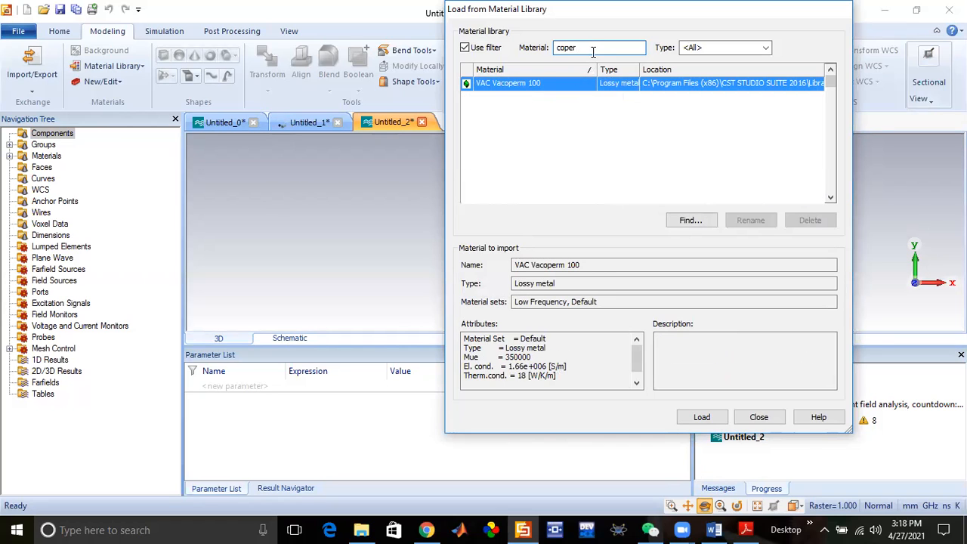
key("BackSpace")
key("BackSpace")
key("BackSpace")
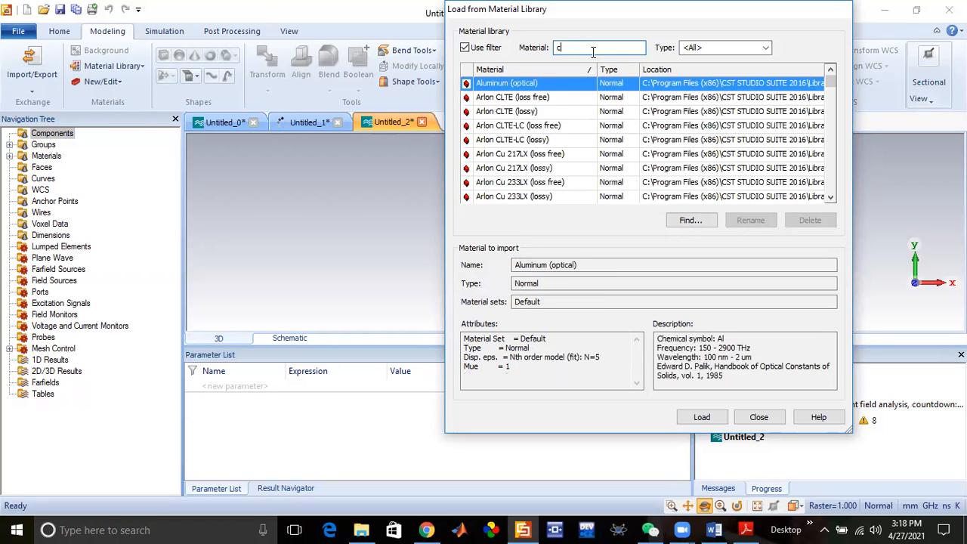
type("op")
left_click(550, 86)
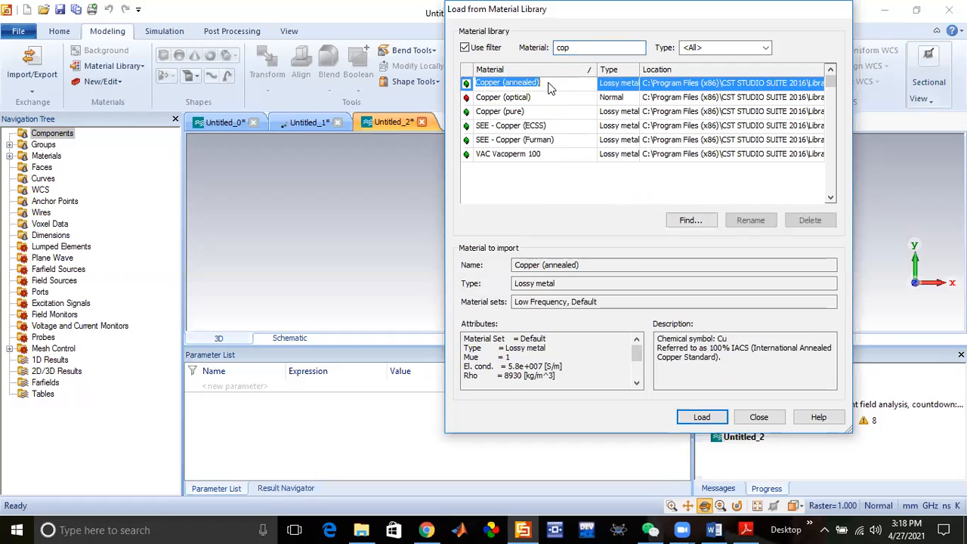
left_click(702, 417)
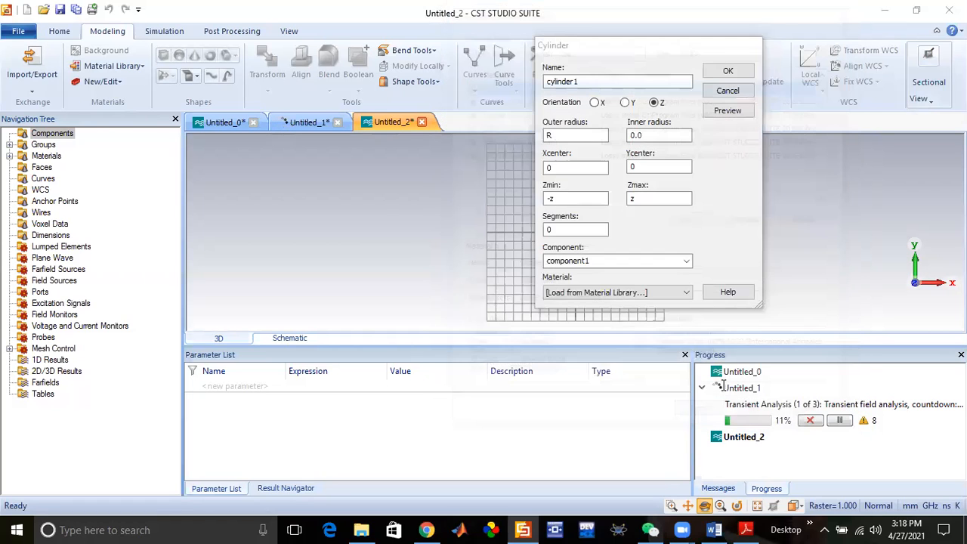
Step: Preview the cylinder, define the missing parameters R as 6 and z as 60, and create the solid
left_click(723, 112)
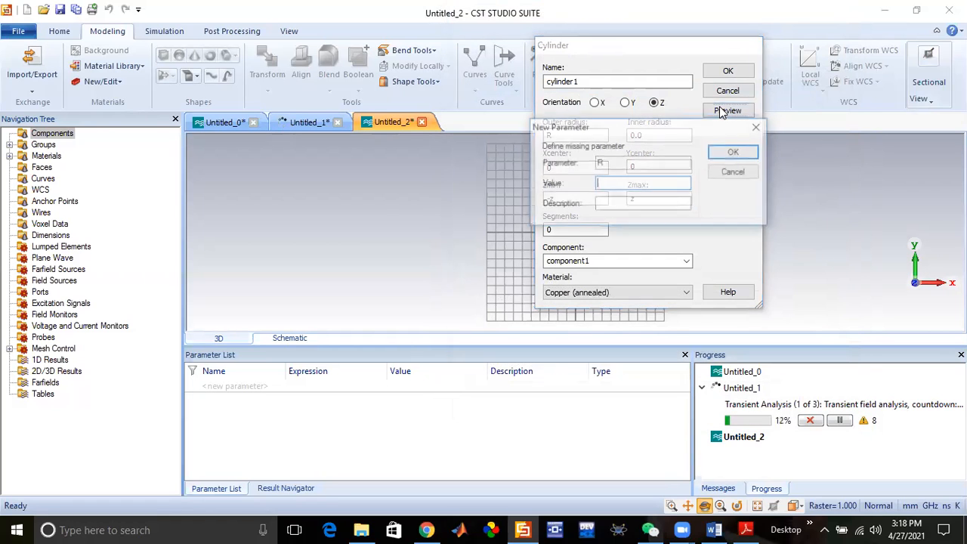
left_click(742, 154)
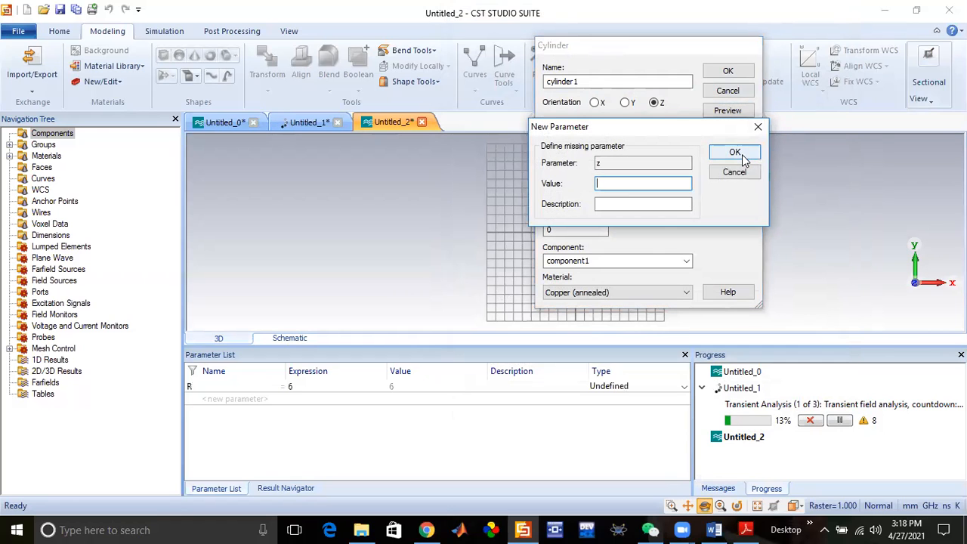
type("60")
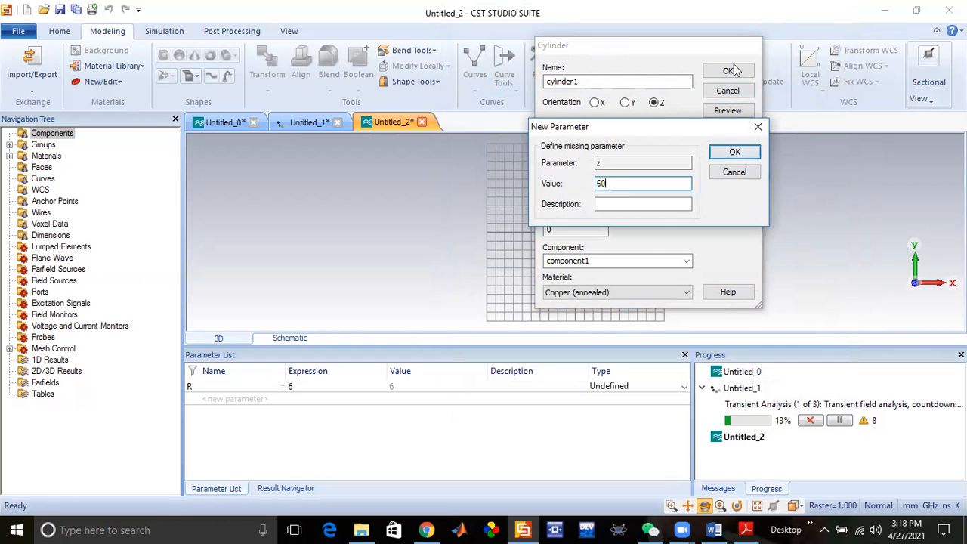
left_click(734, 152)
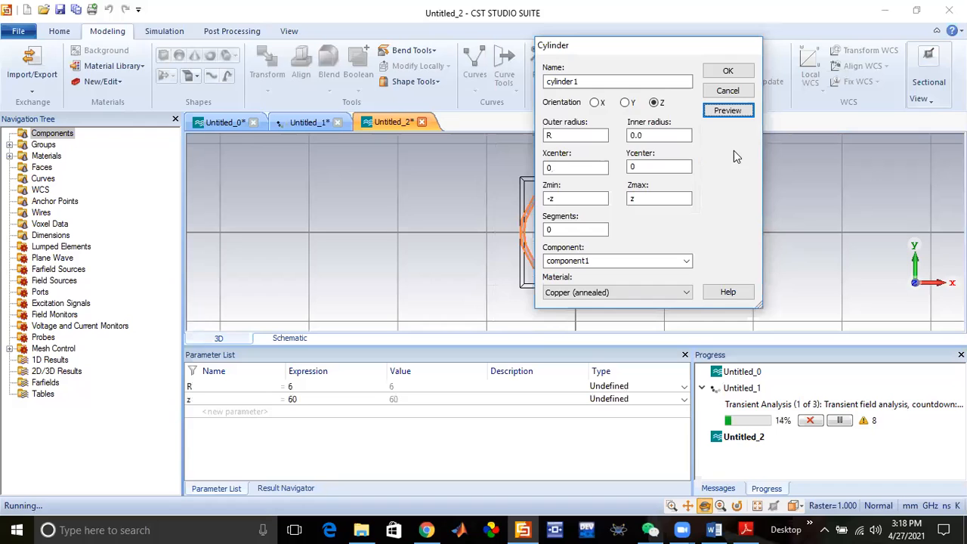
left_click(727, 71)
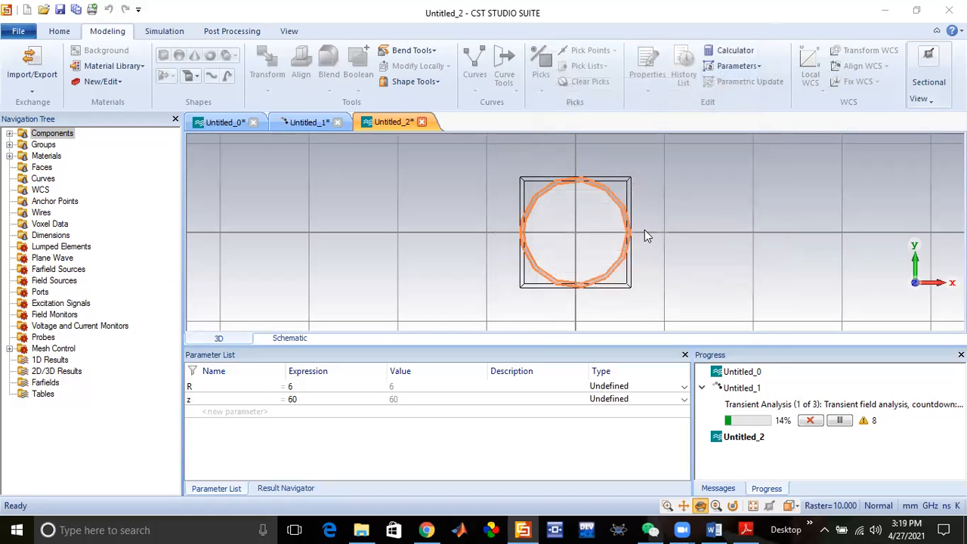
Step: Edit cylinder1's definition through its history to hollow it with an inner radius of R-0.3, preview it and apply the change
mouse_move(622, 231)
left_mouse_down()
mouse_move(554, 229)
mouse_move(609, 229)
left_mouse_up()
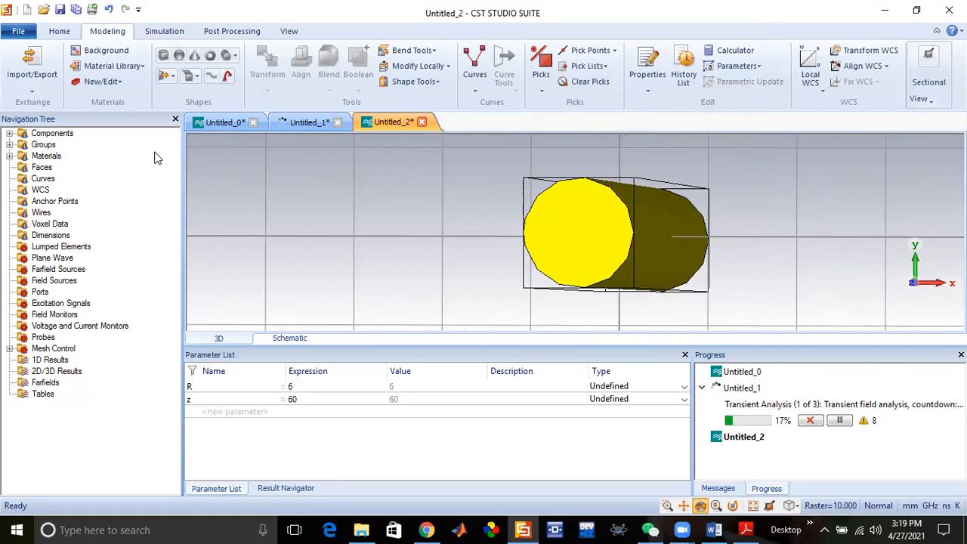
left_click(9, 134)
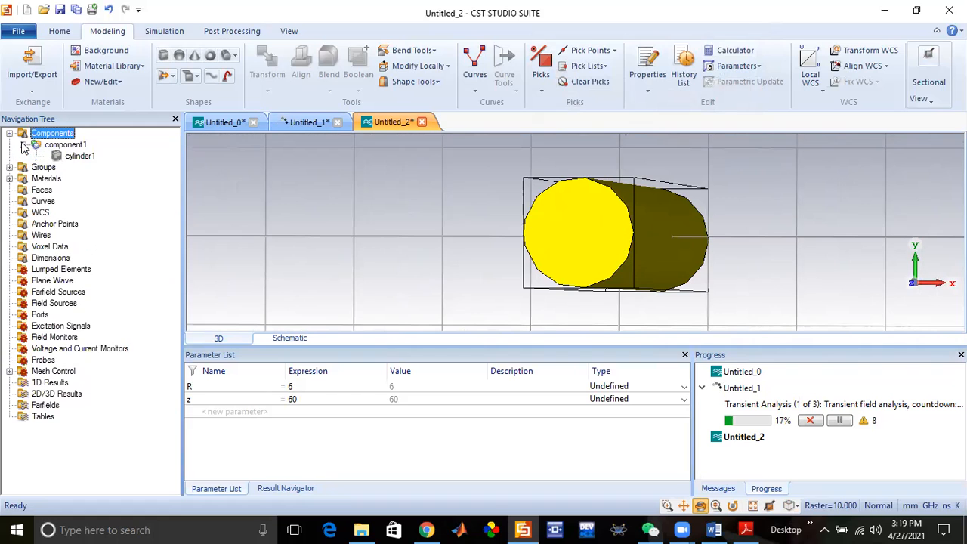
left_click(65, 157)
double_click(65, 158)
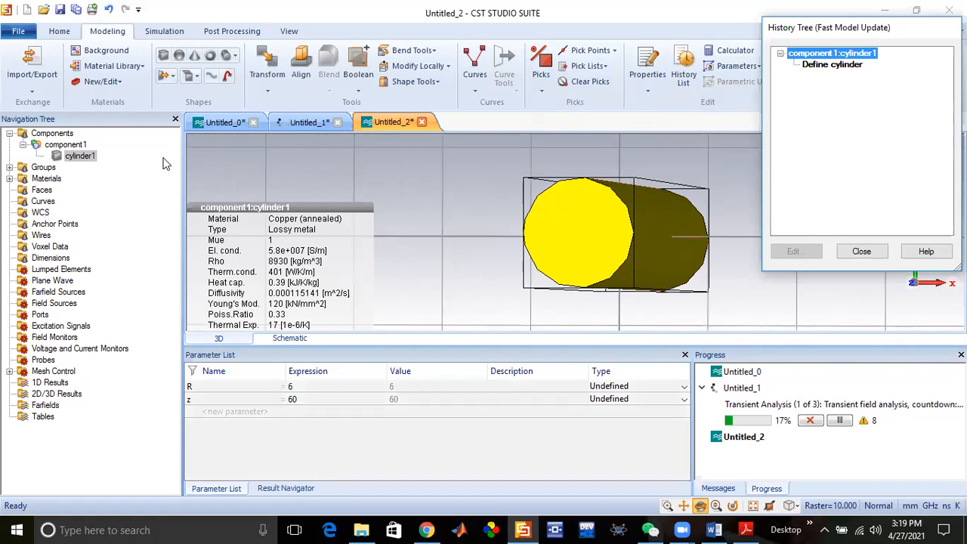
double_click(816, 67)
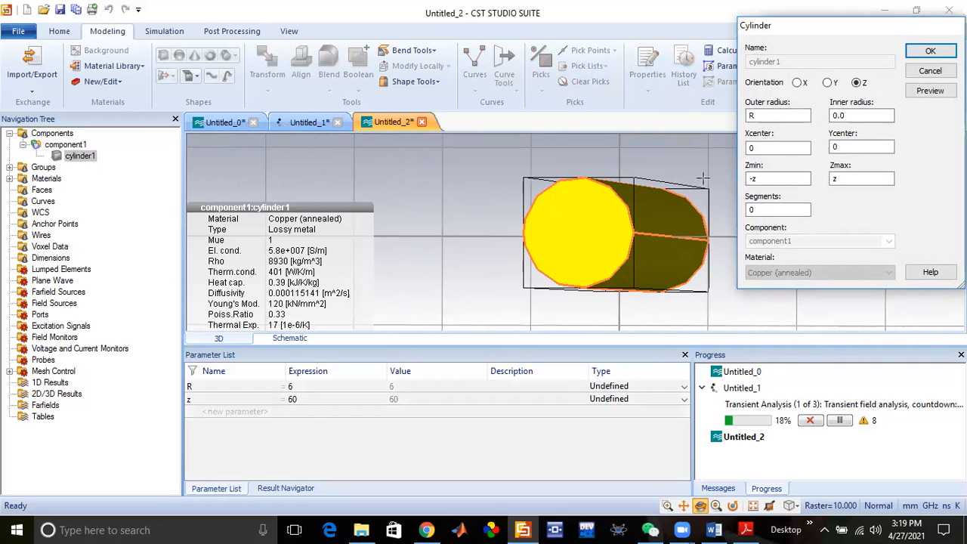
double_click(835, 114)
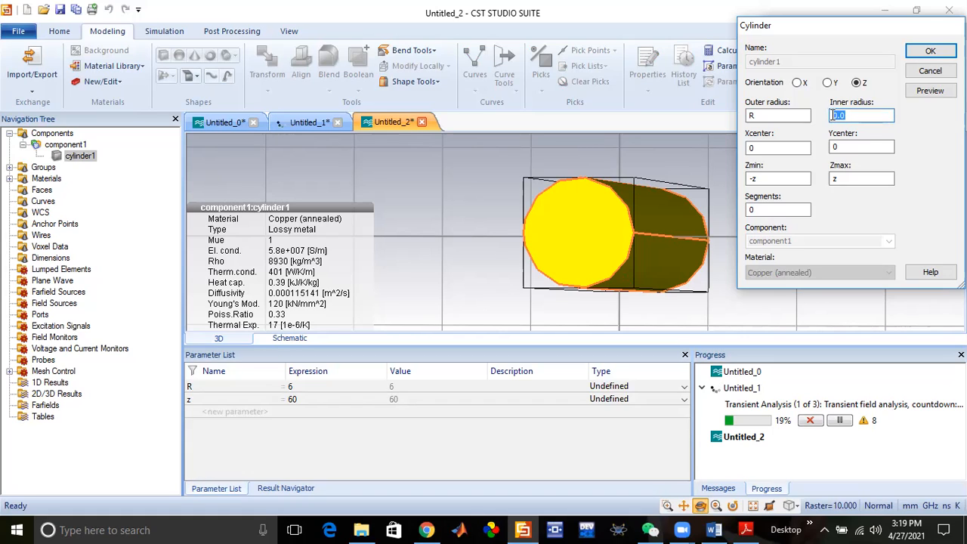
type("R-")
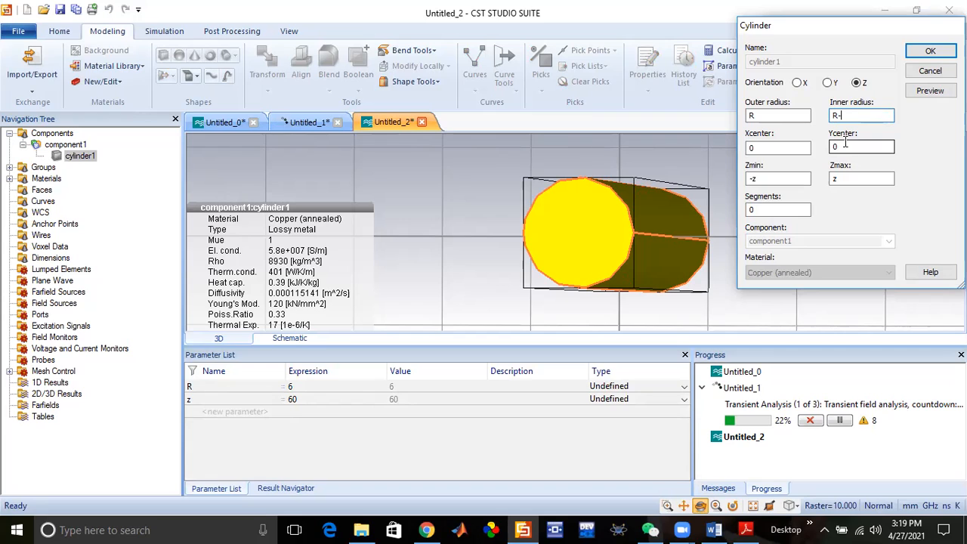
type("0.3")
left_click(931, 91)
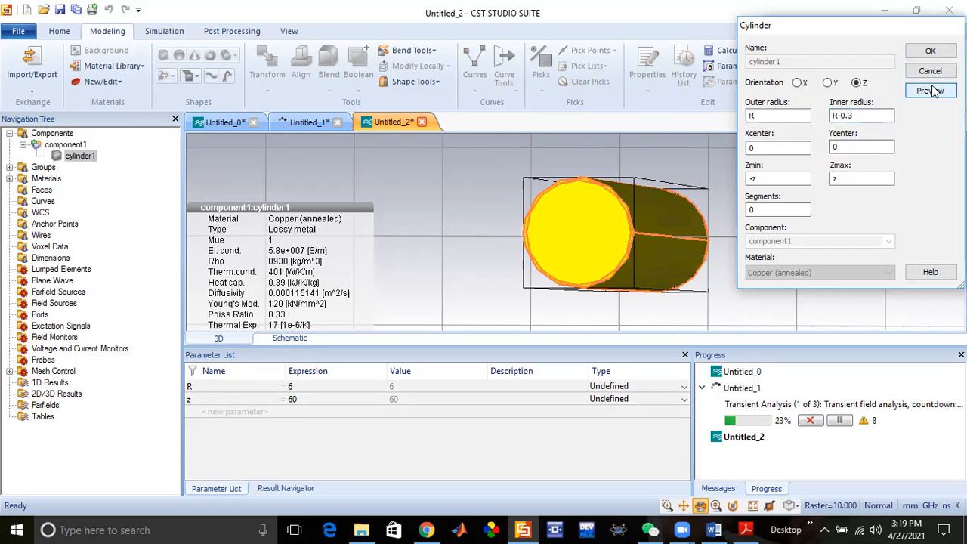
left_click_drag(611, 246, 629, 239)
left_click(930, 51)
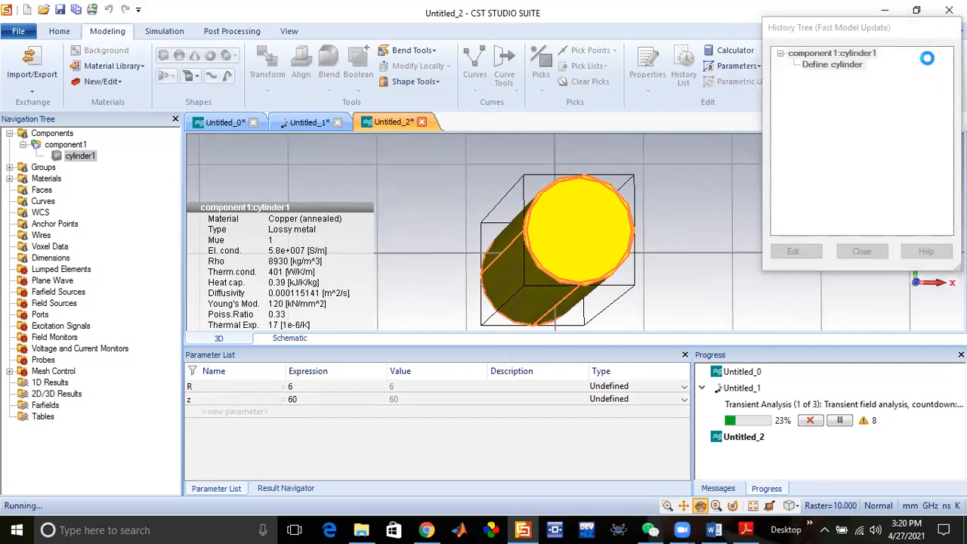
left_click_drag(591, 246, 530, 242)
left_click_drag(451, 227, 803, 261)
left_click(859, 251)
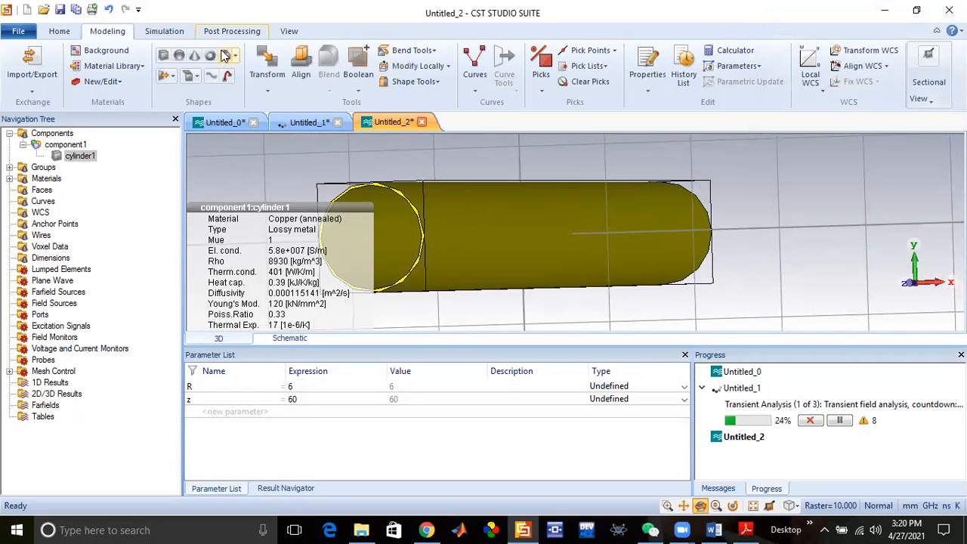
Step: Begin a second cylinder through its numeric definition, orient it along Y and name it cylinder2
left_click(229, 58)
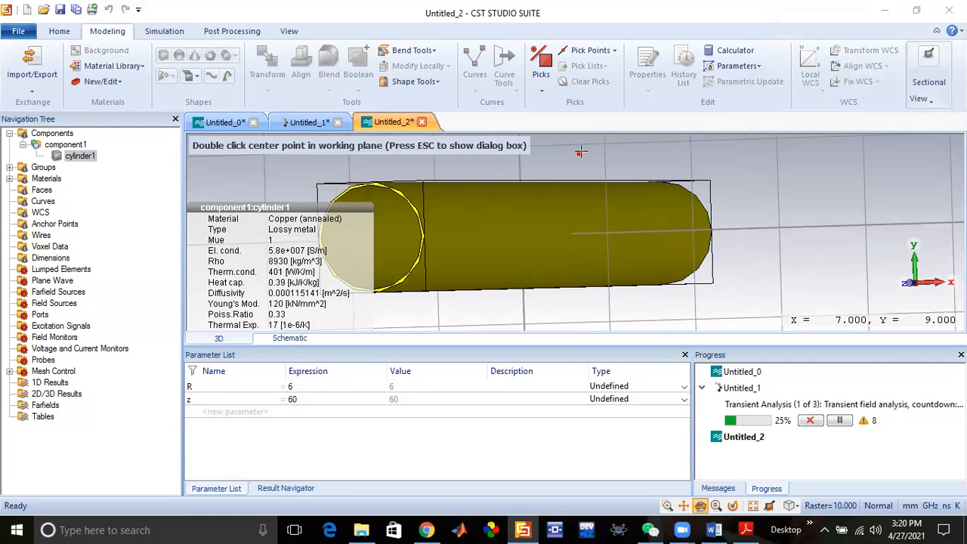
key("Escape")
left_click_drag(863, 31, 629, 64)
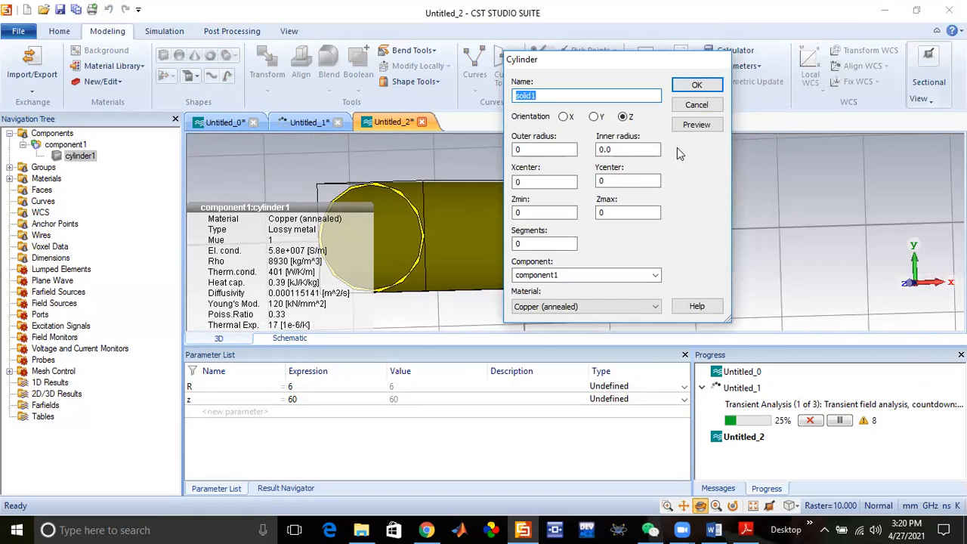
left_click(594, 118)
left_click(532, 96)
left_click_drag(532, 95, 504, 96)
type("cylinder2")
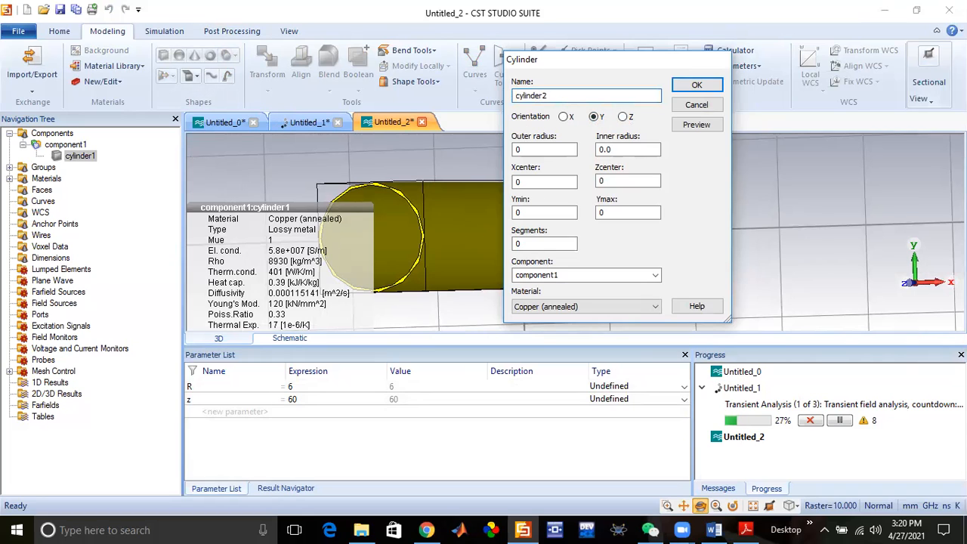
Step: Set cylinder2's outer radius to R and its inner radius to R-0.3
double_click(515, 150)
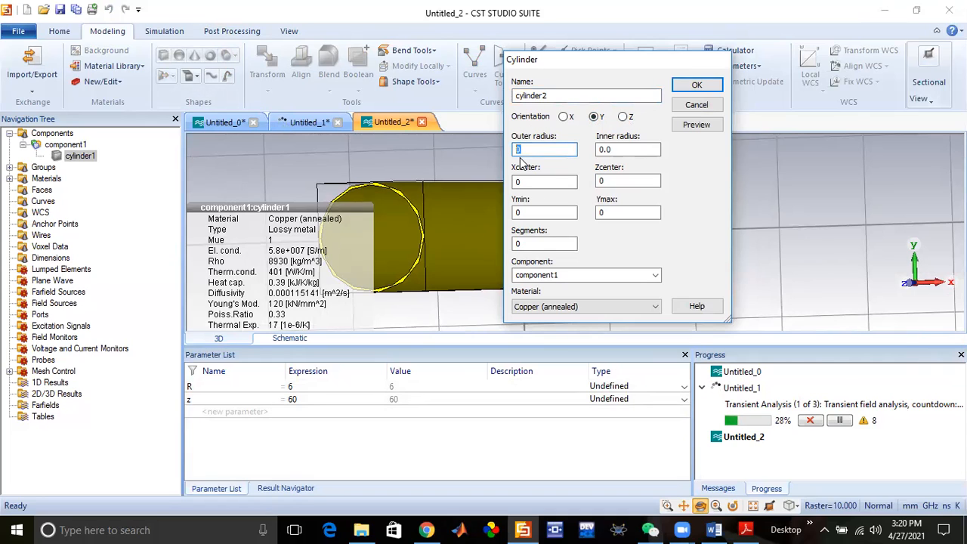
type("R")
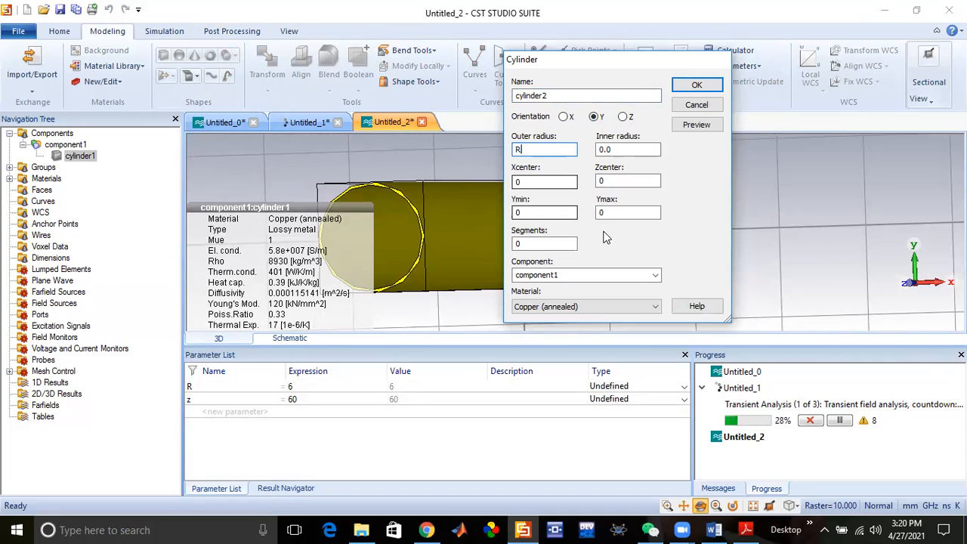
key("Tab")
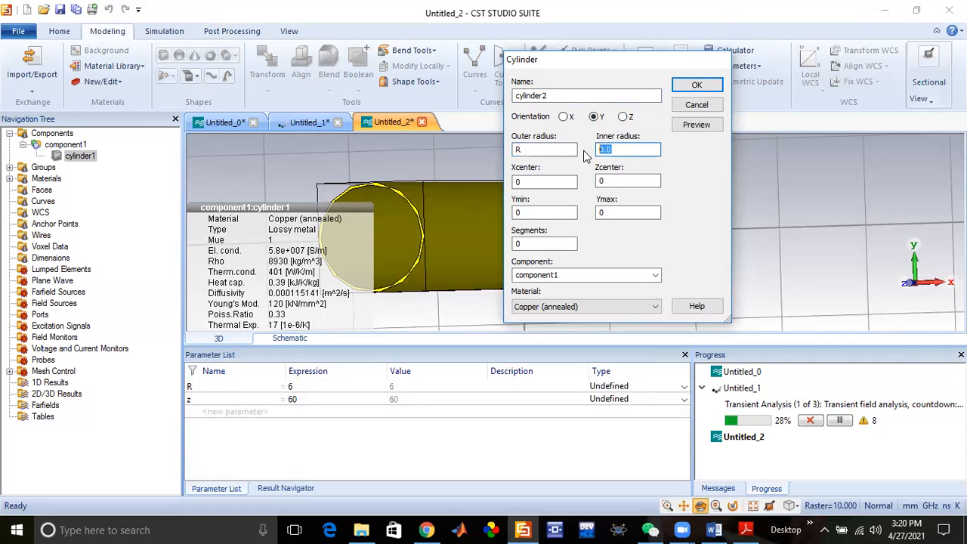
type("R-0.3")
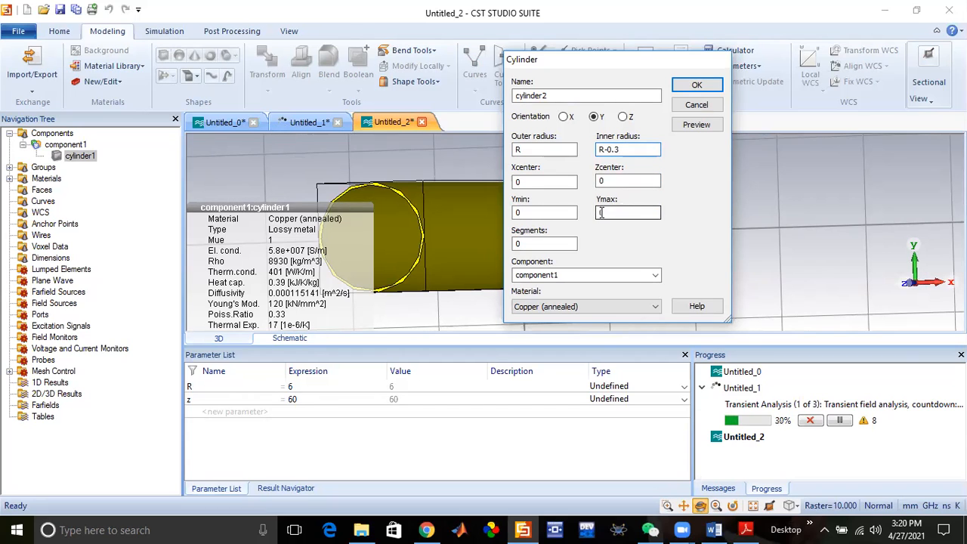
Step: Set cylinder2's Ymax to z/2 and preview how it meets cylinder1
left_click(538, 213)
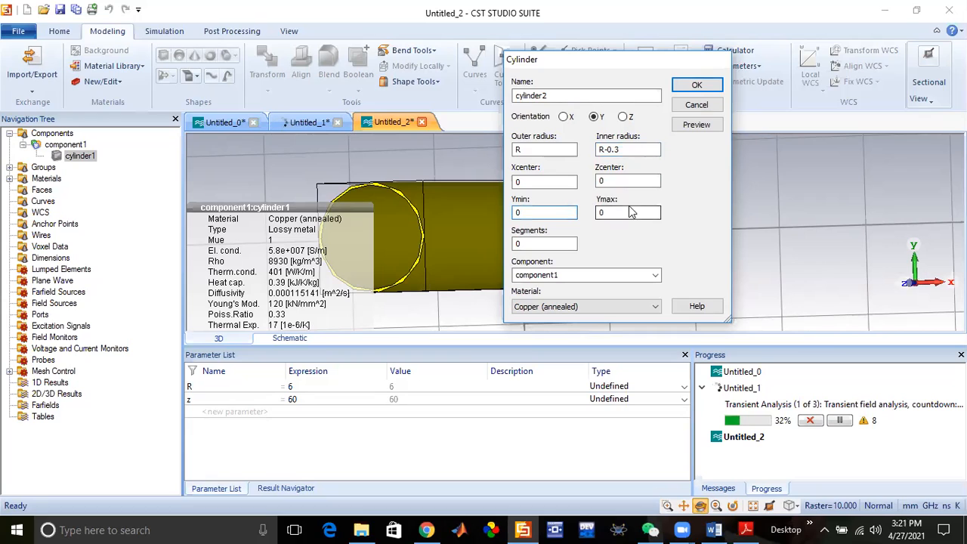
left_click(598, 212)
double_click(599, 213)
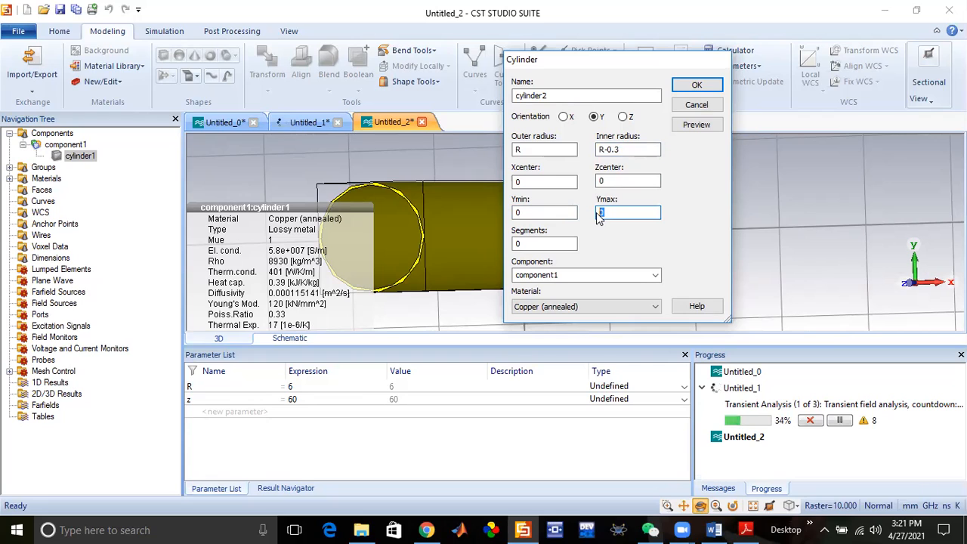
type("z/2")
left_click(695, 125)
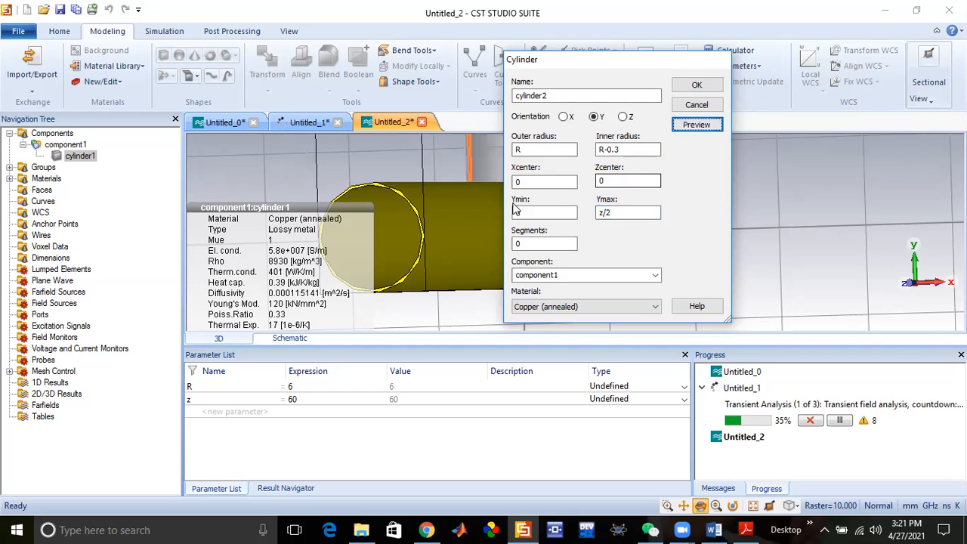
left_click_drag(436, 217, 494, 211)
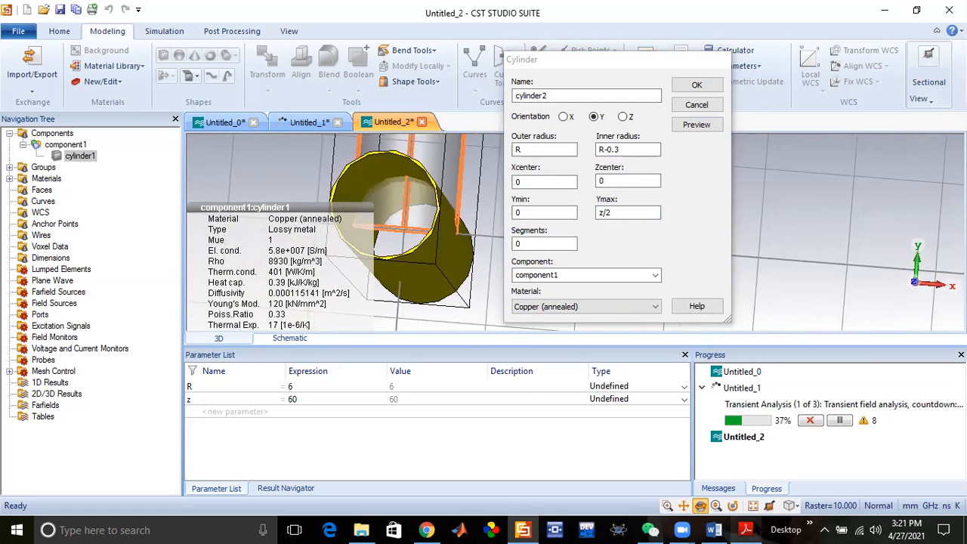
Step: Switch to the CST tutorial PDF in Adobe Reader and examine the port definition and the boundary and symmetry condition pages
left_click(744, 468)
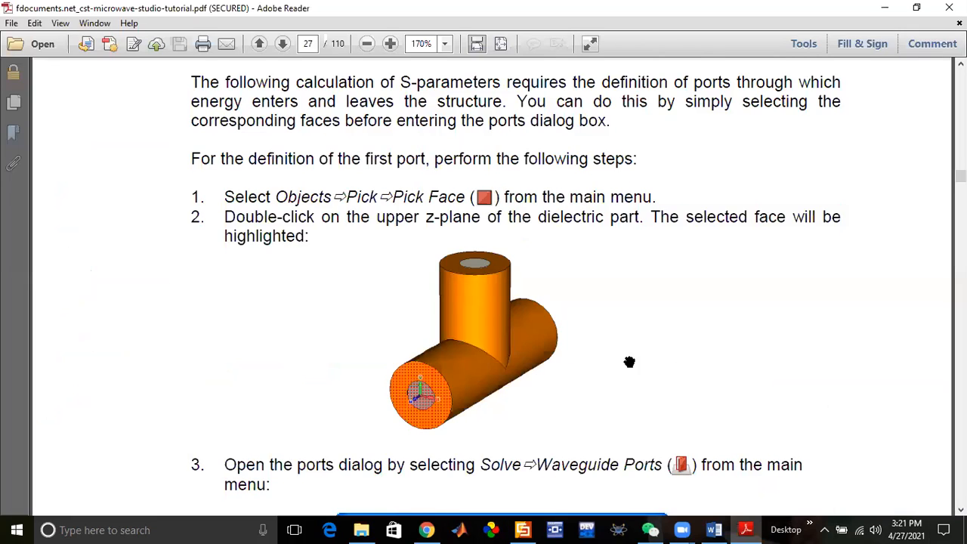
scroll(631, 362, "down", 10)
scroll(642, 379, "down", 10)
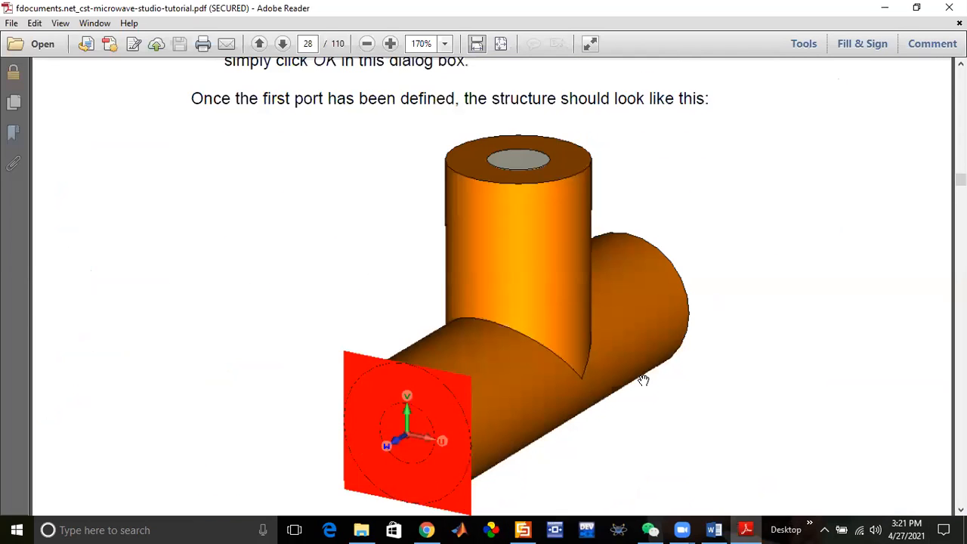
scroll(642, 379, "down", 10)
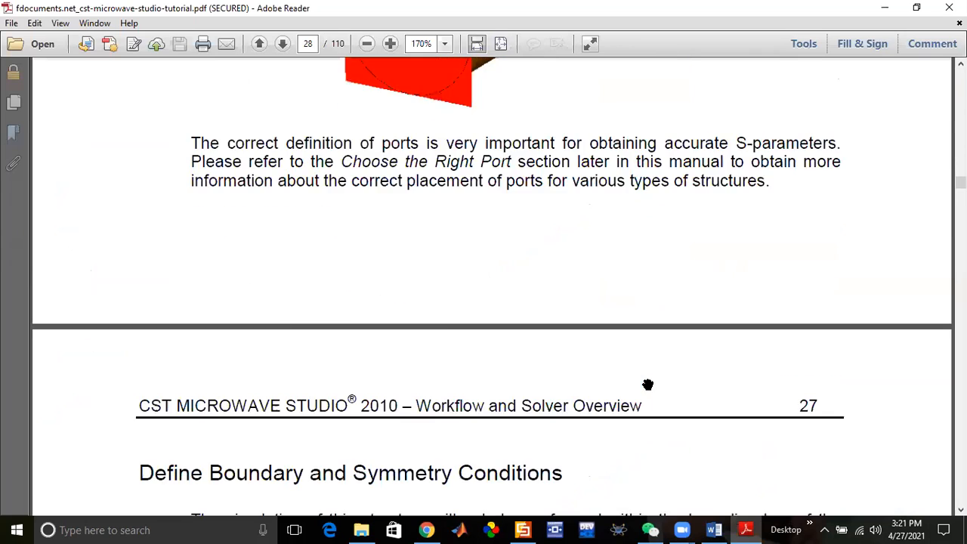
scroll(649, 384, "down", 6)
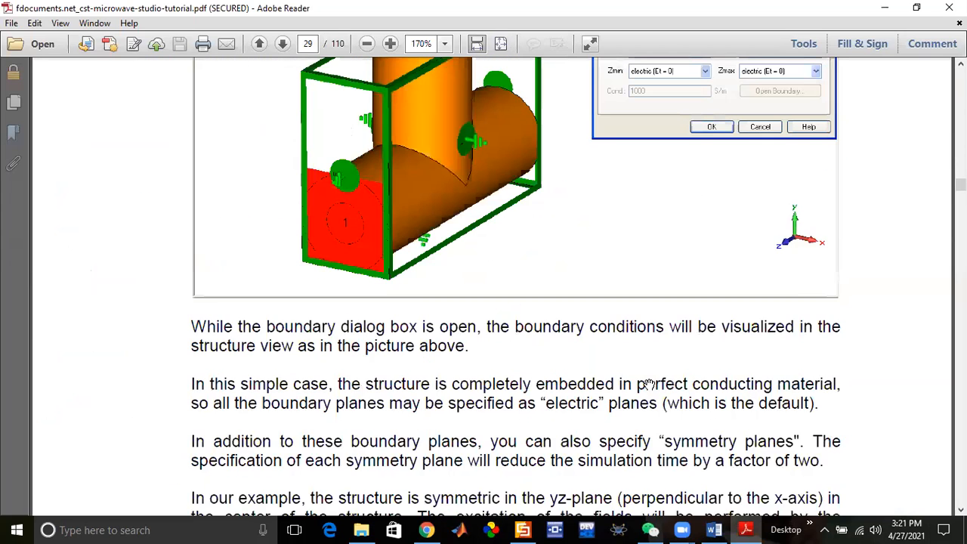
scroll(649, 385, "down", 9)
scroll(650, 385, "down", 1)
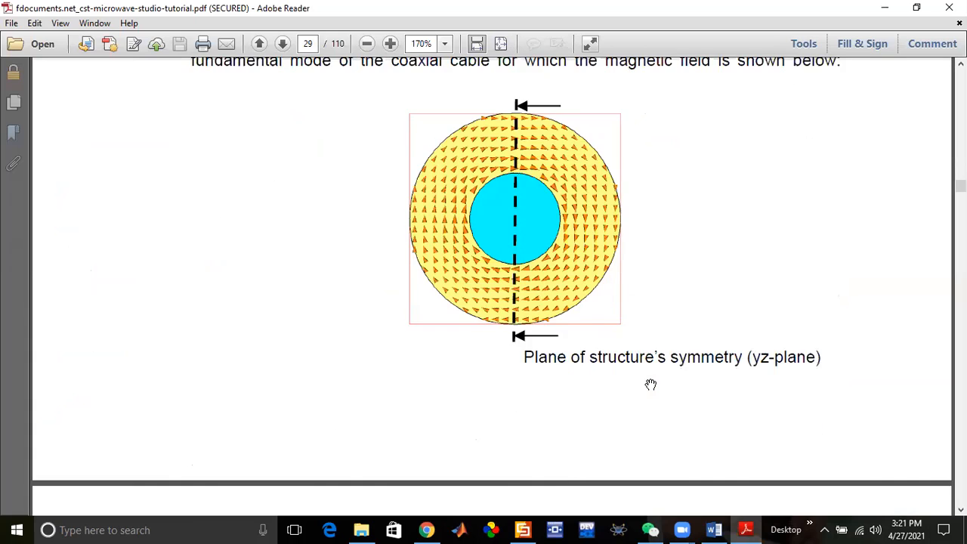
scroll(649, 385, "up", 4)
scroll(651, 385, "up", 13)
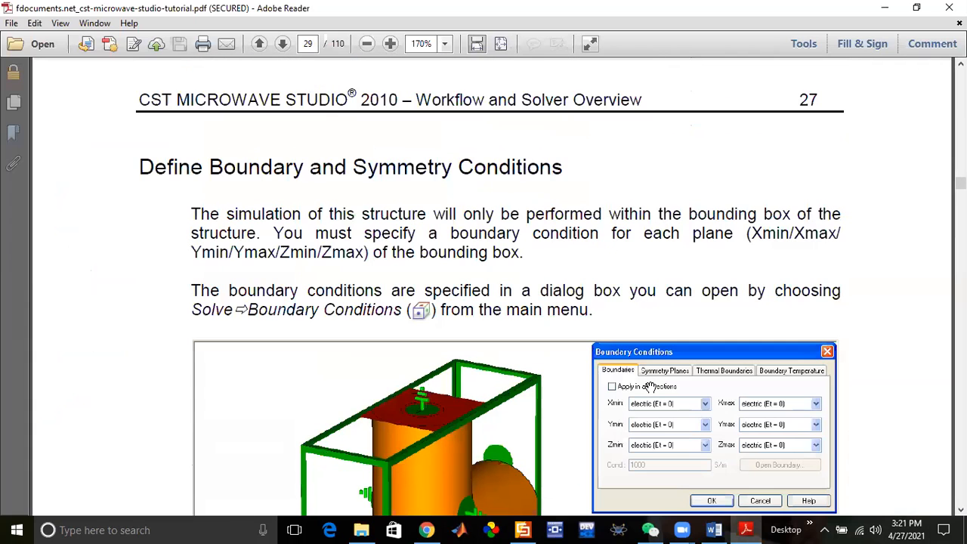
scroll(650, 386, "up", 10)
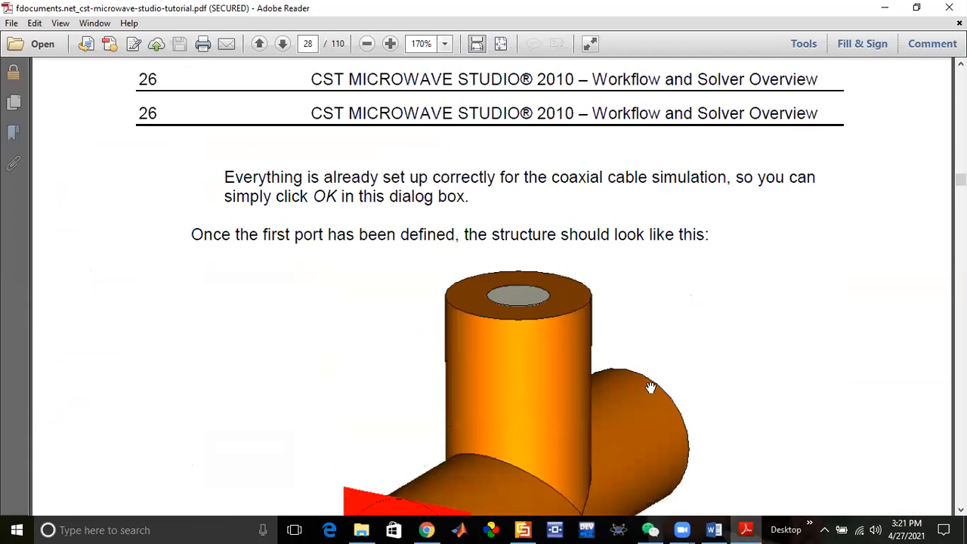
scroll(650, 387, "up", 10)
scroll(650, 386, "up", 10)
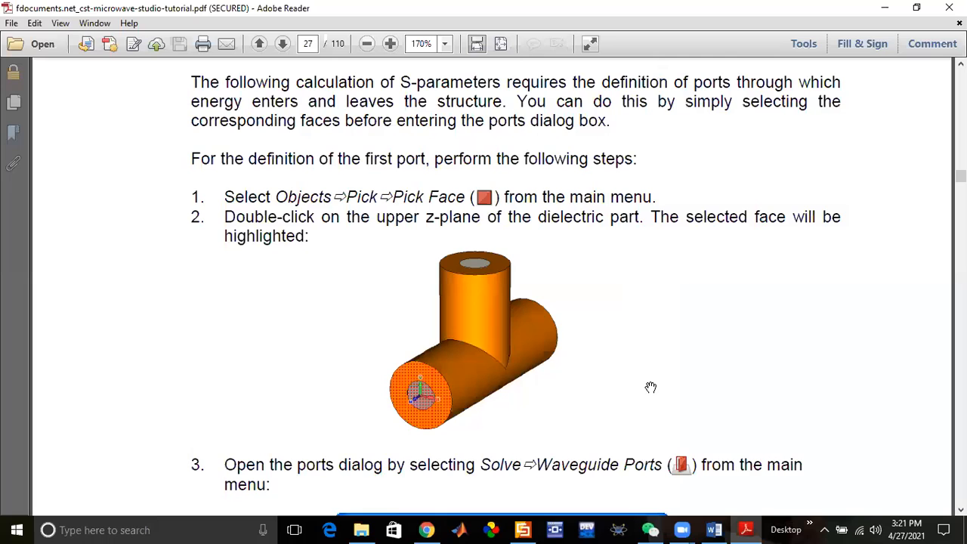
Step: Examine the tutorial's structure views and its instructions for the second conductor cylinder, and return to CST Studio Suite
scroll(651, 386, "up", 10)
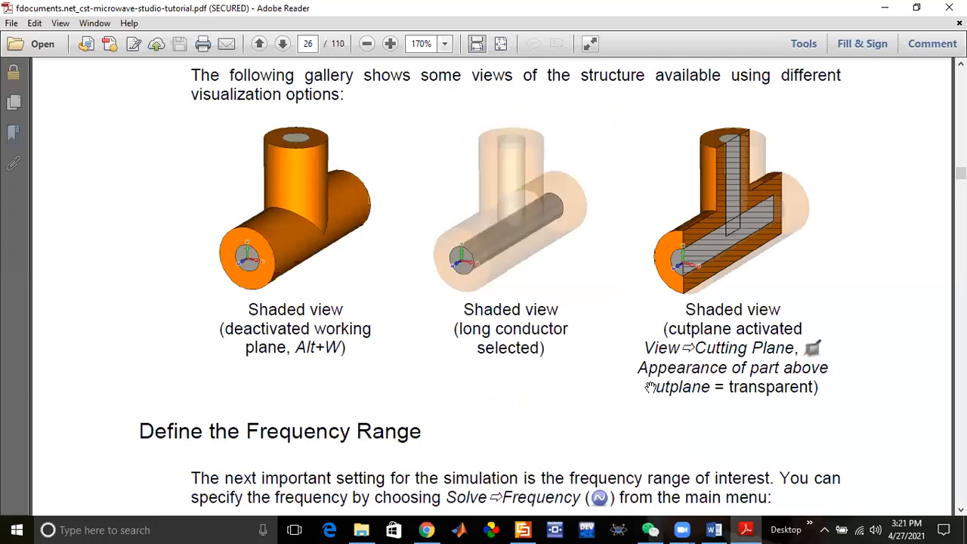
scroll(650, 387, "up", 3)
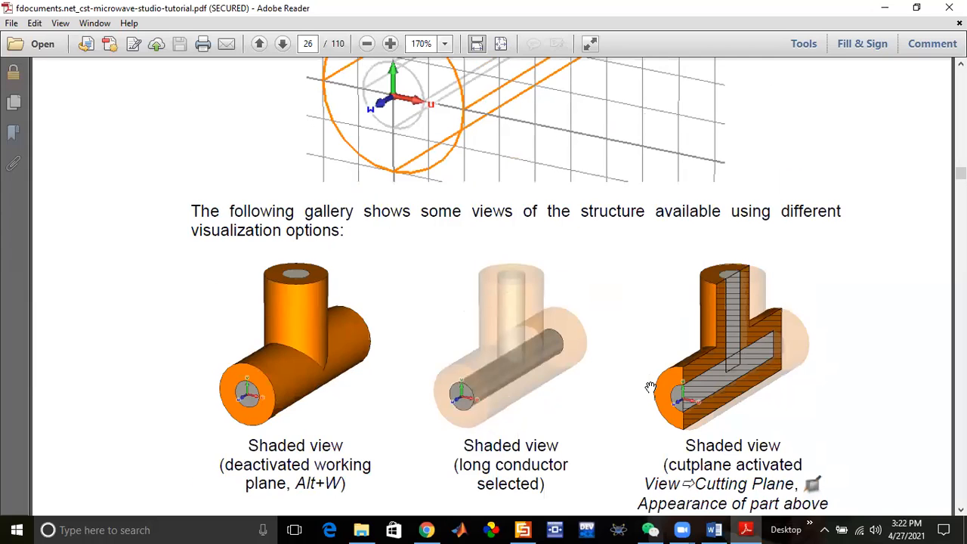
scroll(650, 387, "up", 5)
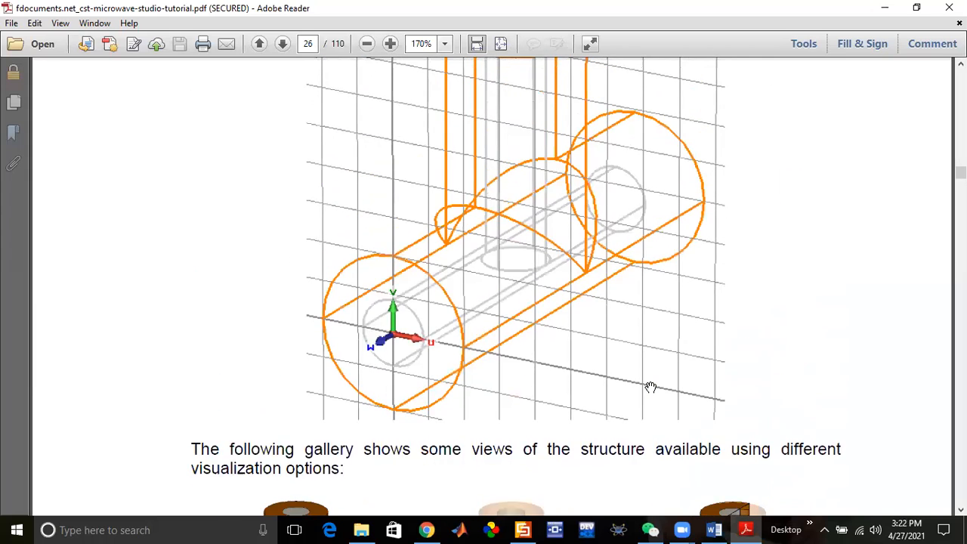
scroll(651, 387, "up", 10)
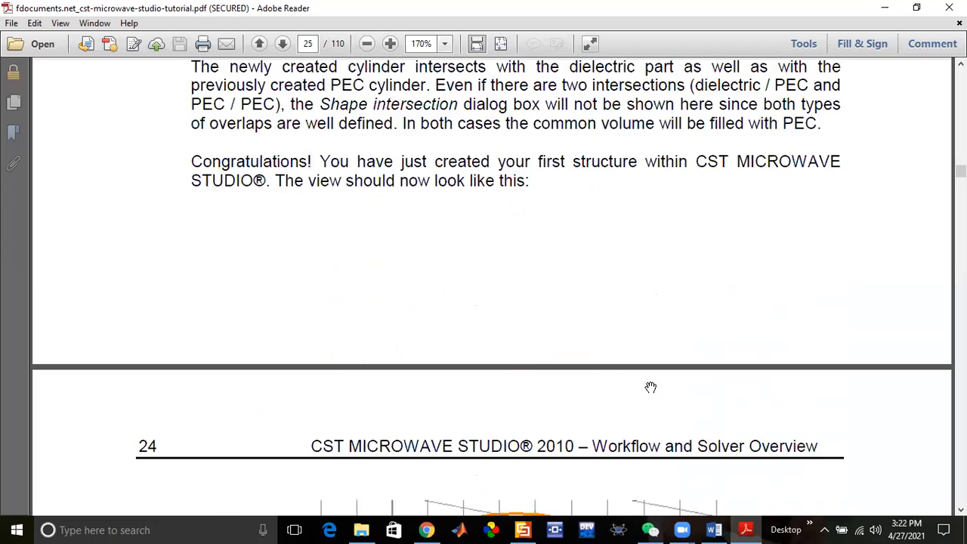
scroll(651, 387, "up", 4)
scroll(651, 387, "up", 3)
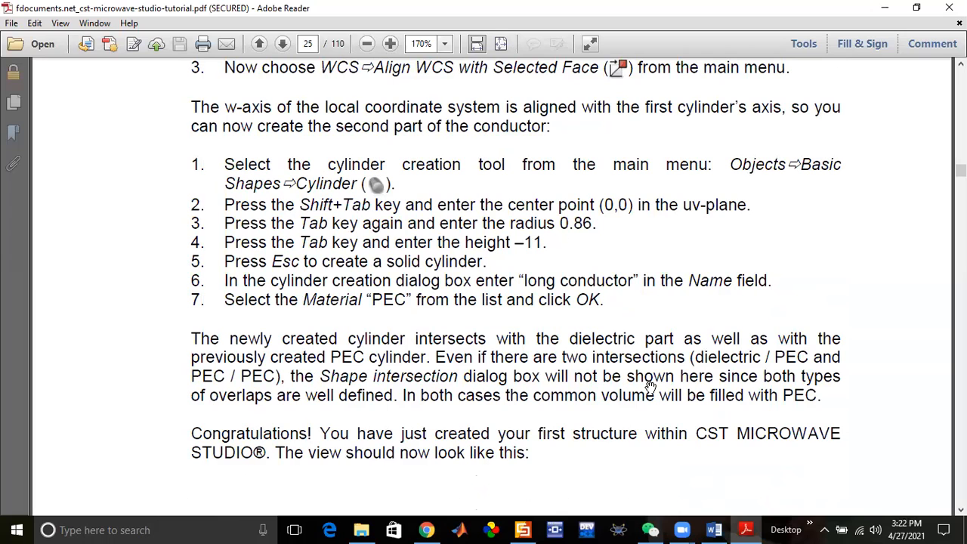
scroll(651, 387, "down", 5)
scroll(651, 387, "down", 5)
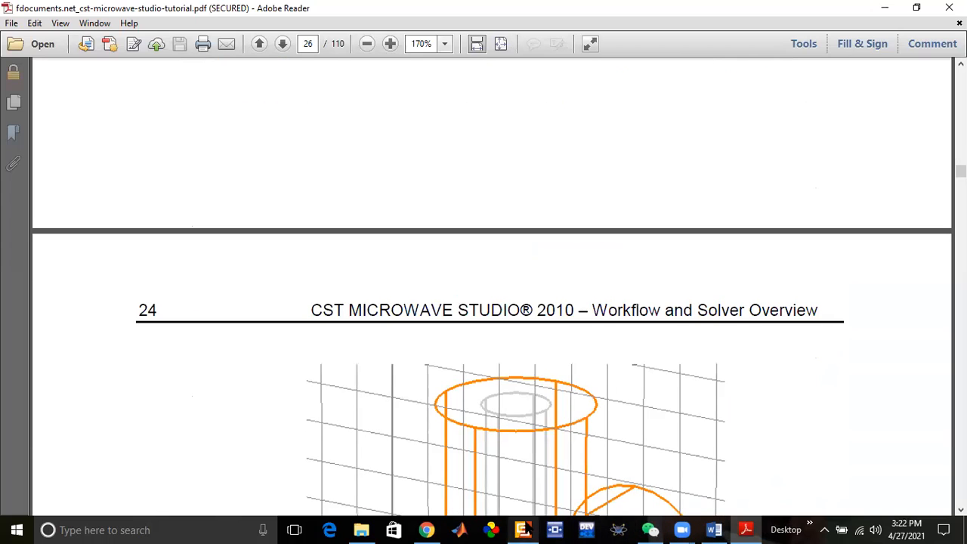
mouse_move(525, 529)
left_click(529, 487)
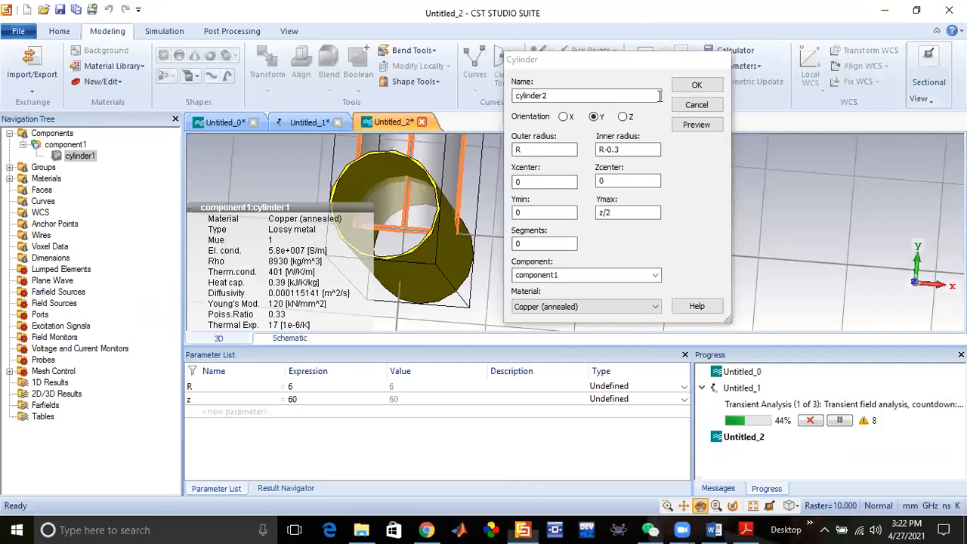
Step: Create cylinder2 with the entered dimensions and inspect its junction with cylinder1 from several angles, including the inside of the tube
left_click(696, 86)
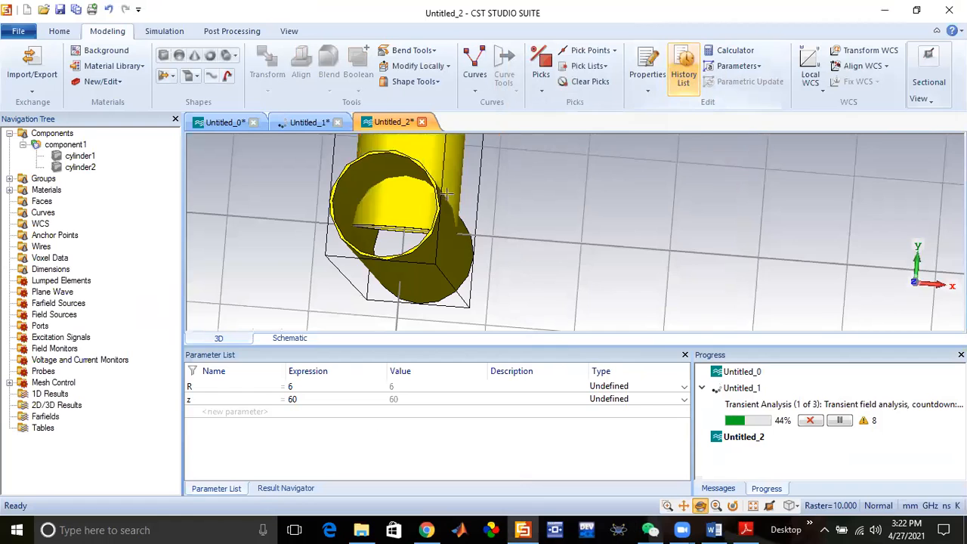
left_click_drag(446, 204, 527, 241)
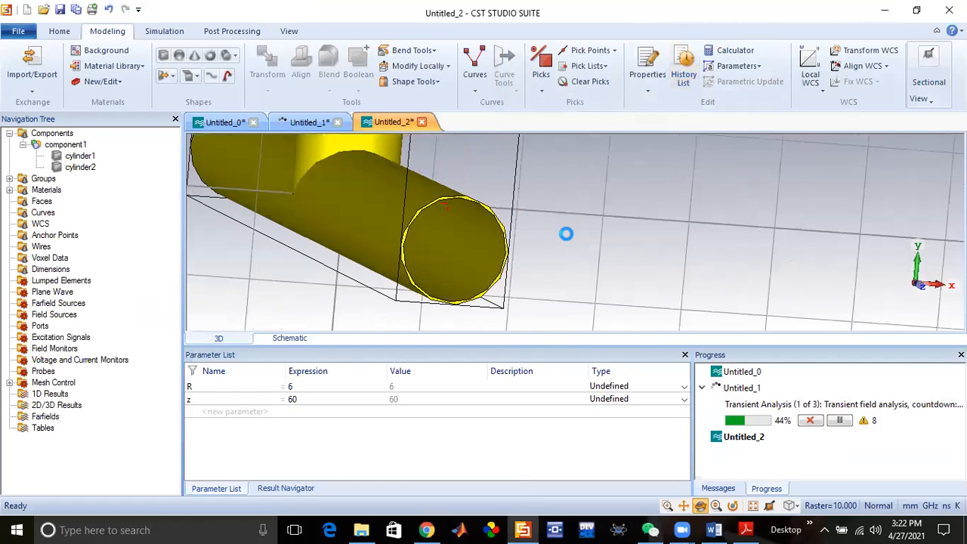
left_click_drag(476, 192, 514, 213)
scroll(533, 190, "down", 3)
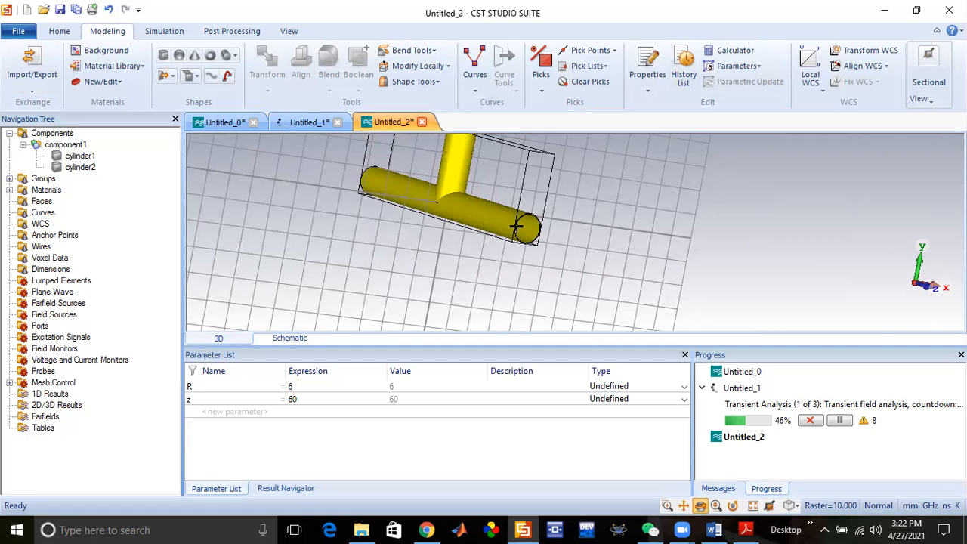
left_click_drag(517, 227, 418, 198)
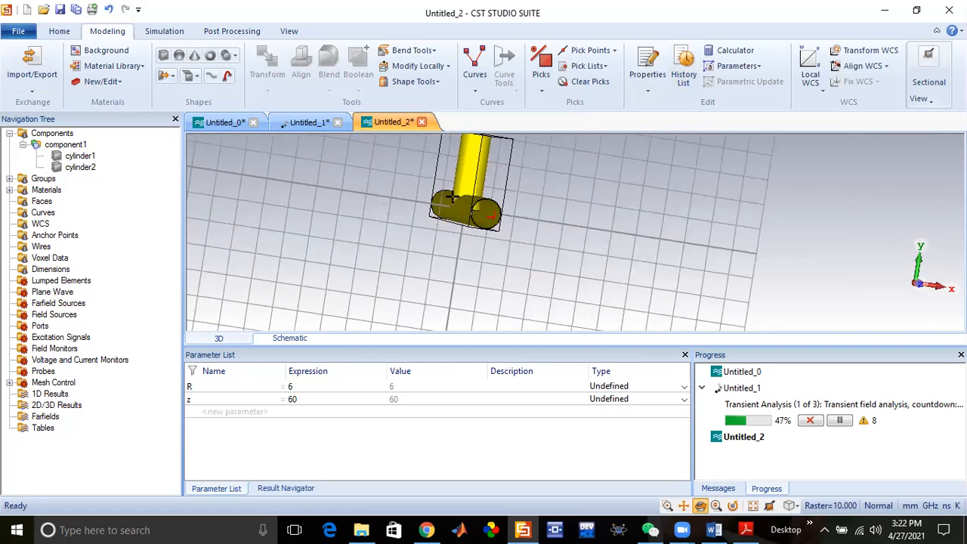
scroll(463, 200, "up", 3)
scroll(521, 226, "up", 3)
left_click_drag(557, 244, 512, 225)
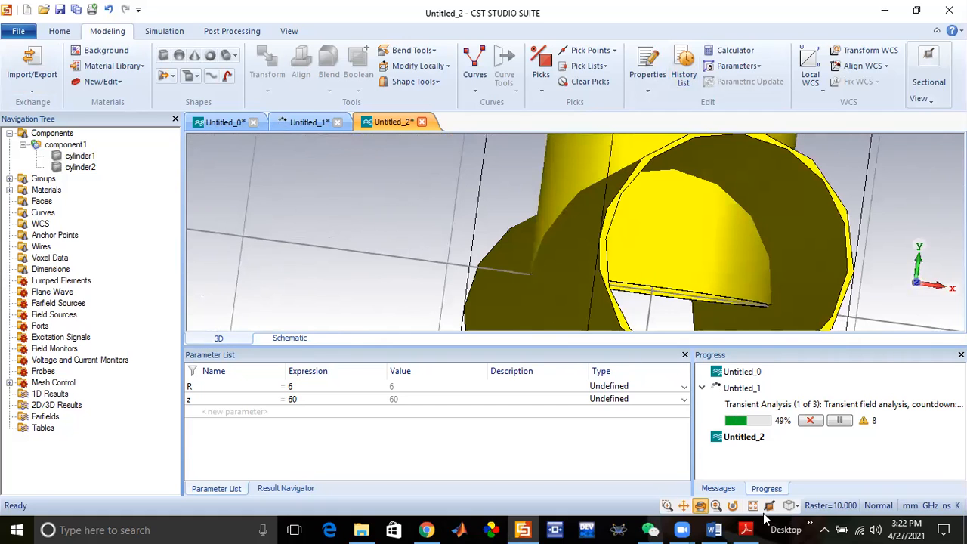
mouse_move(694, 529)
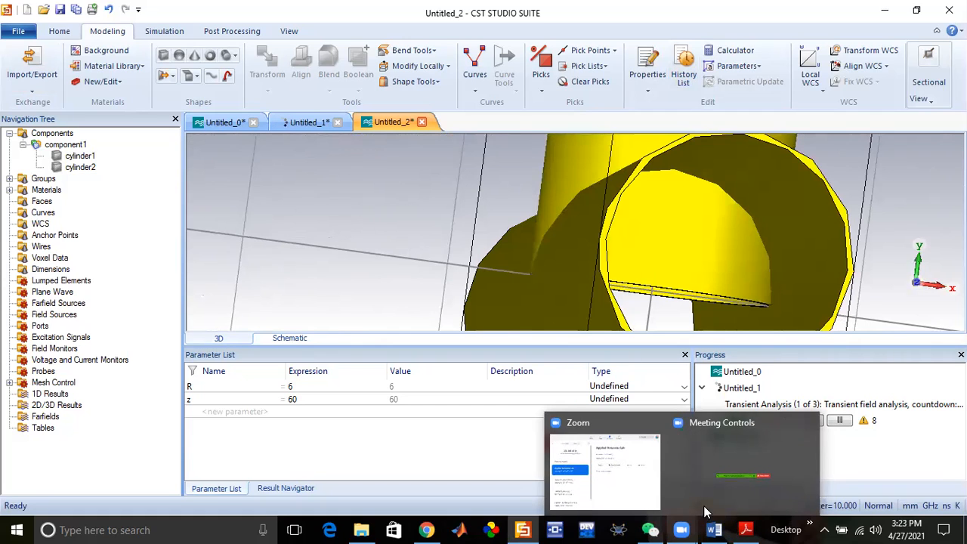